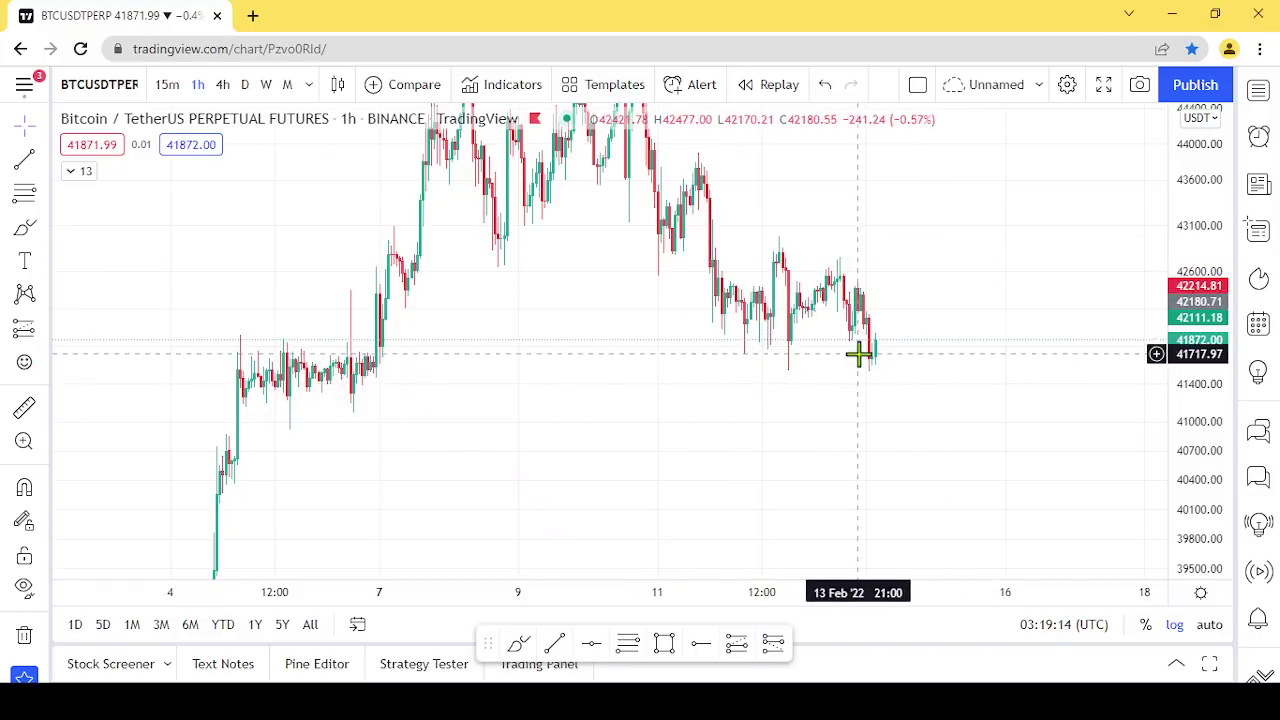
# Switch the Bitcoin chart to the 4h interval and unhide the SRI Strategy 1.1 indicator to show its moving averages.
pyautogui.scroll(3, 858, 352)
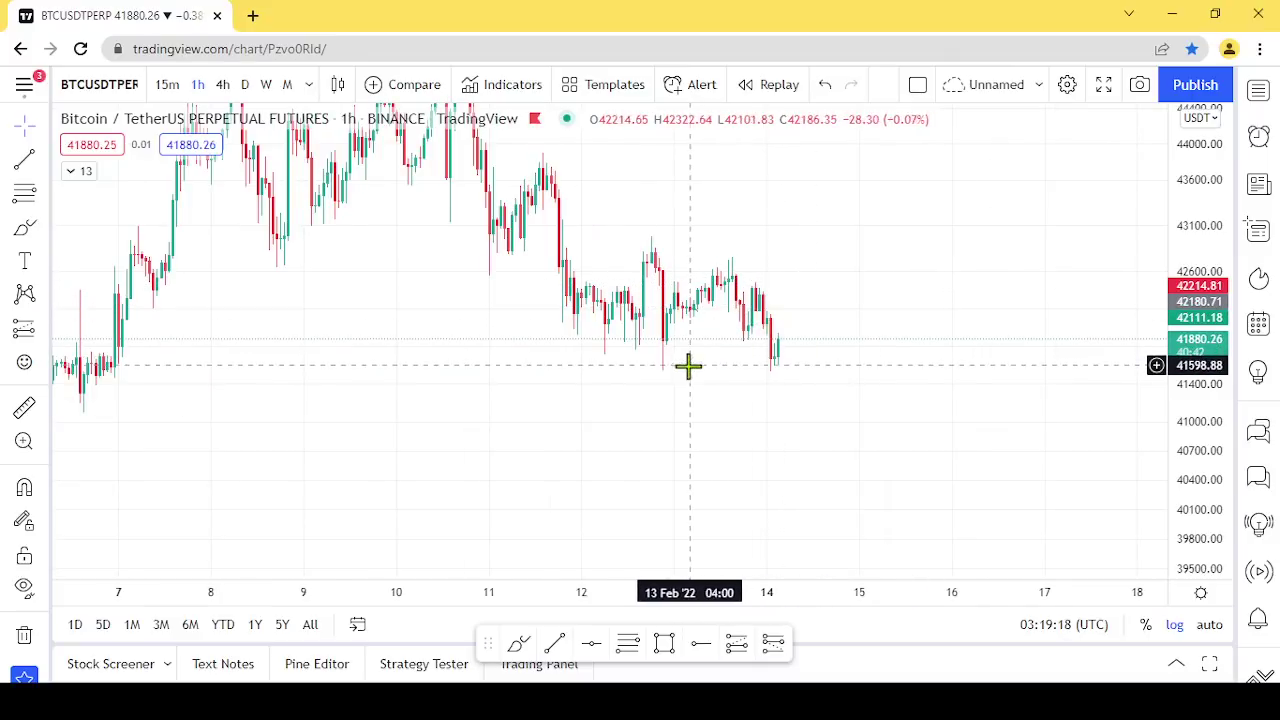
pyautogui.click(222, 84)
pyautogui.click(84, 172)
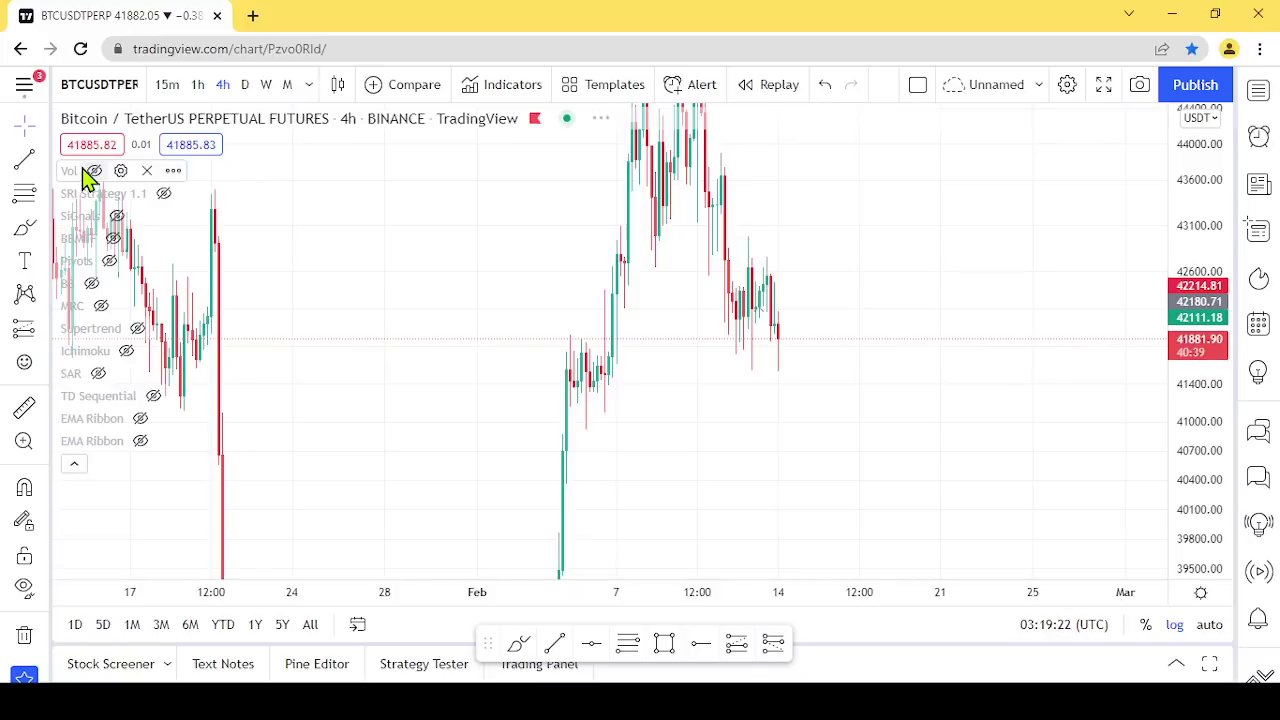
pyautogui.click(163, 195)
pyautogui.click(190, 195)
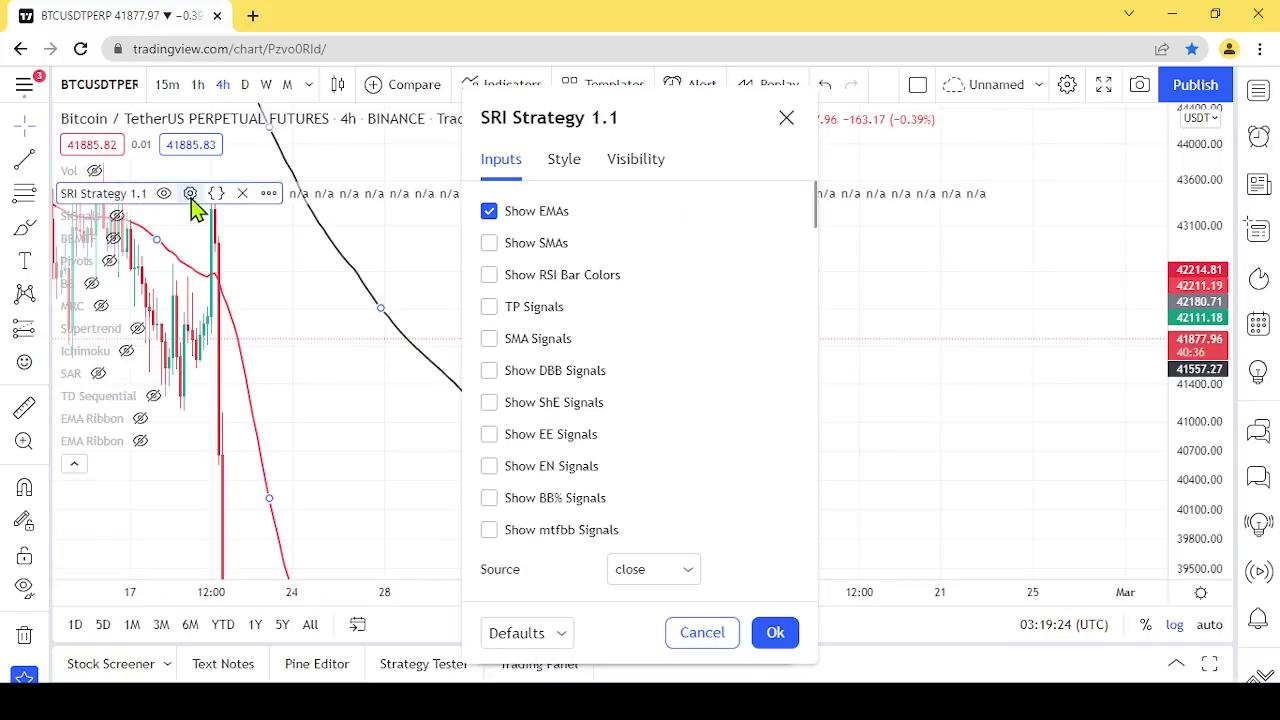
pyautogui.click(786, 118)
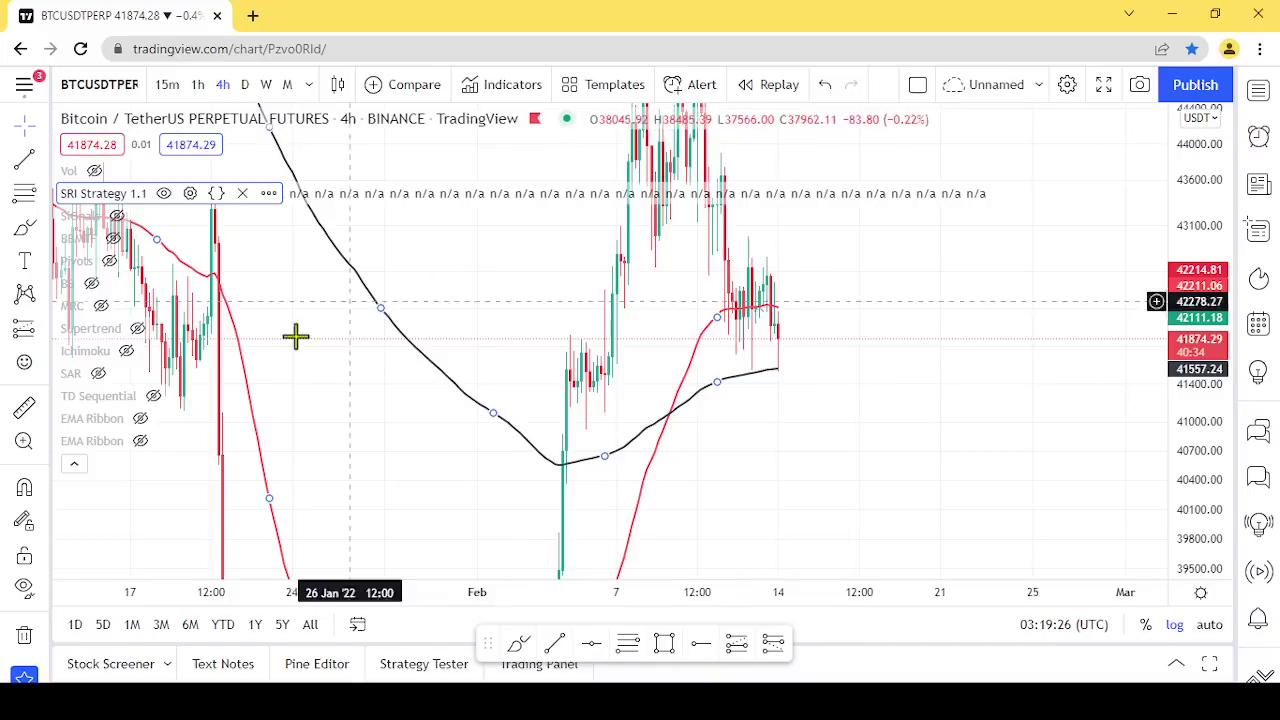
pyautogui.click(74, 463)
pyautogui.scroll(3, 749, 332)
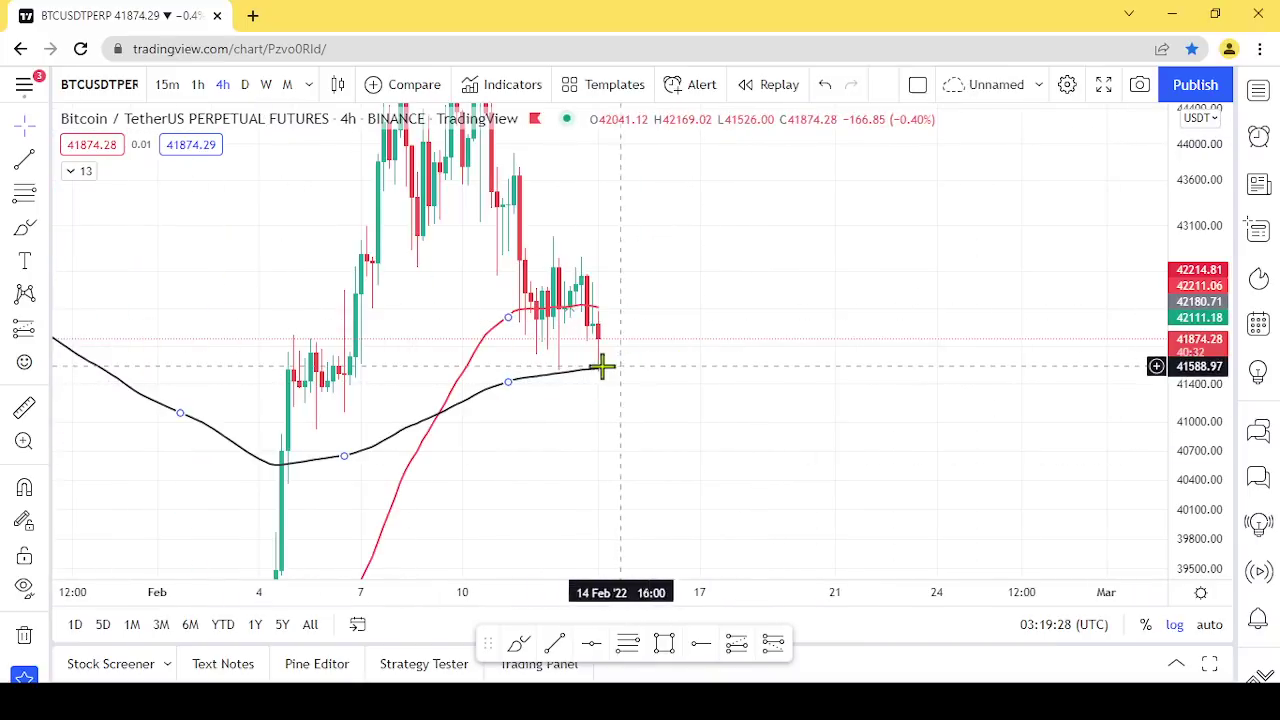
# Compare the latest candles with the red and black moving averages on the 4h chart and on the 1h interval.
pyautogui.moveTo(597, 382); pyautogui.dragTo(823, 369)
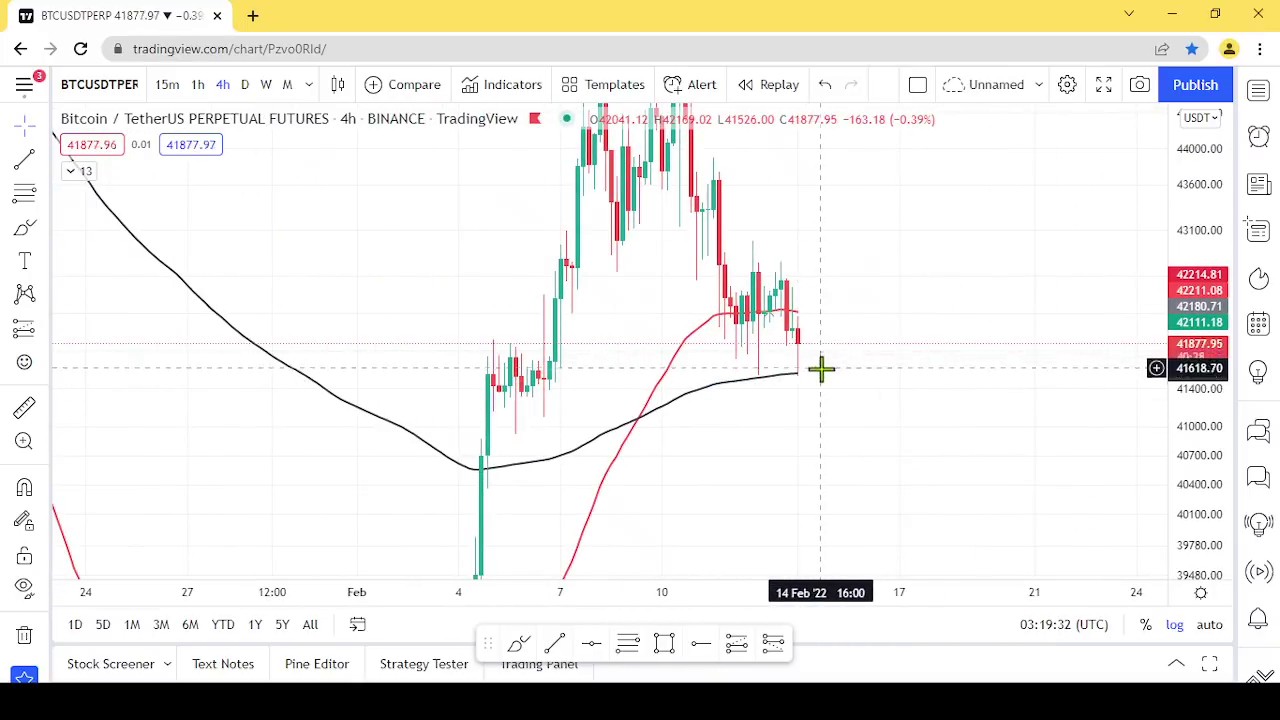
pyautogui.scroll(2, 820, 366)
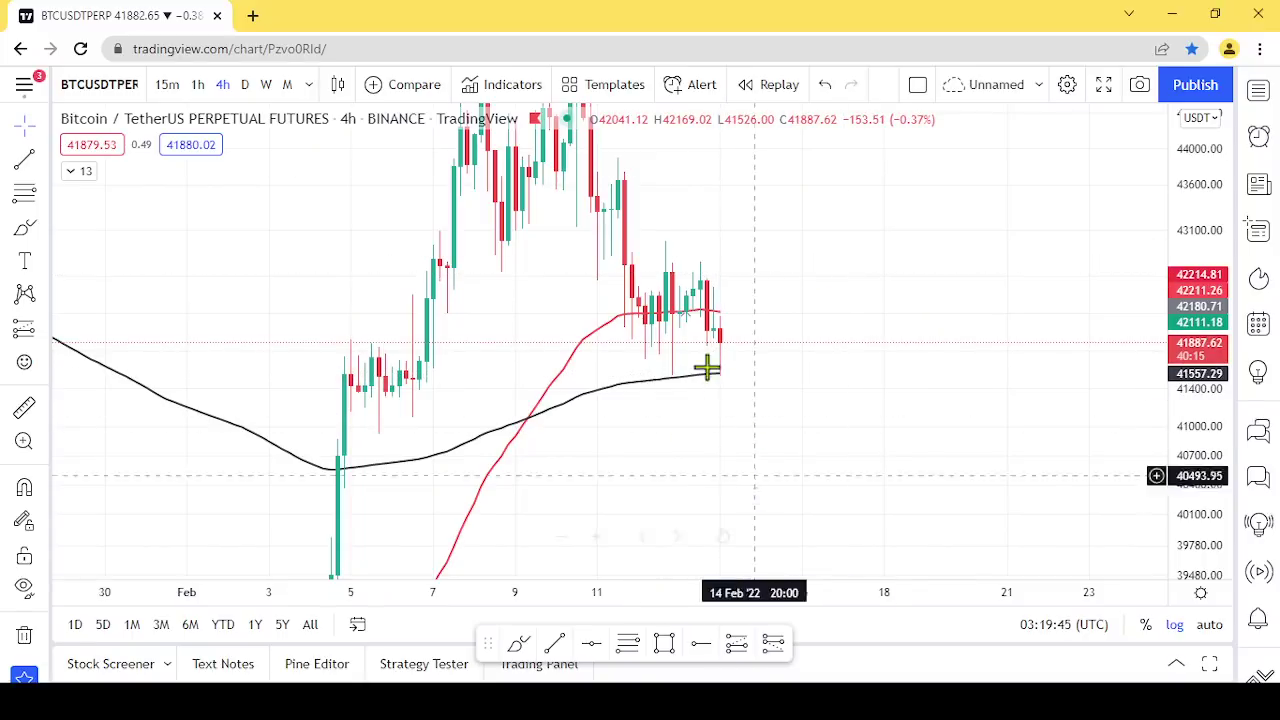
pyautogui.moveTo(808, 398); pyautogui.dragTo(932, 360)
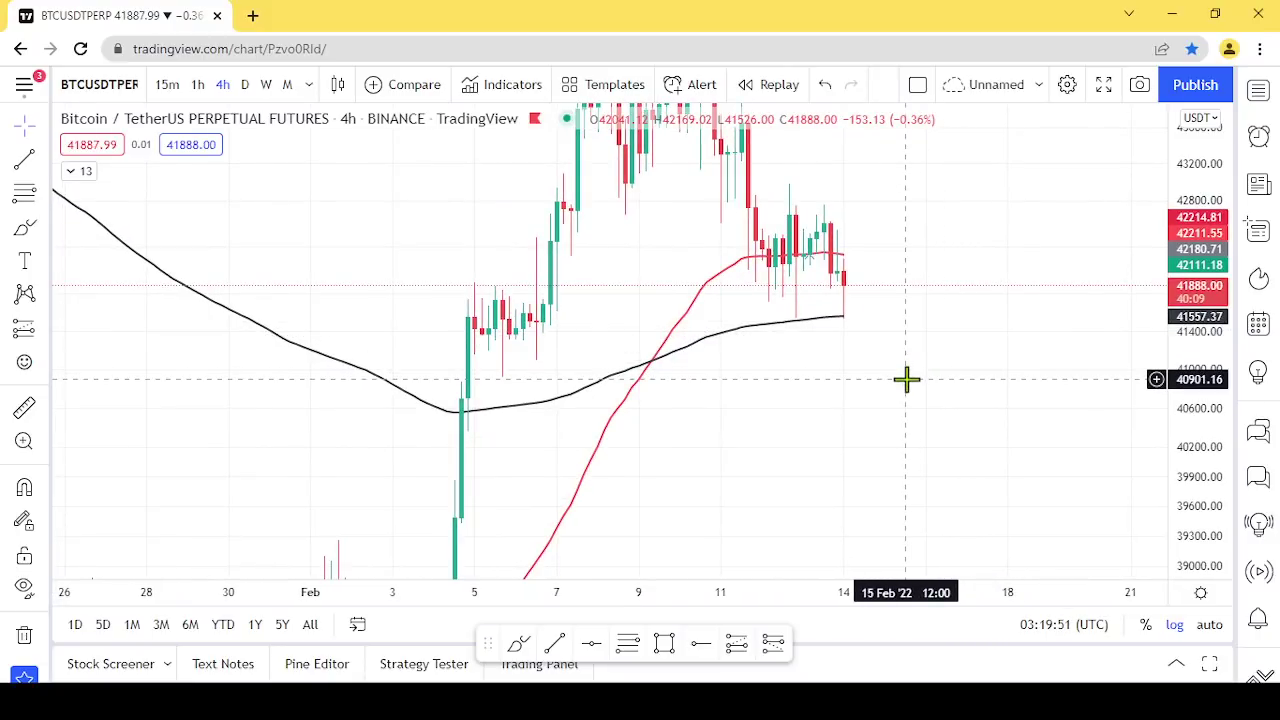
pyautogui.click(198, 85)
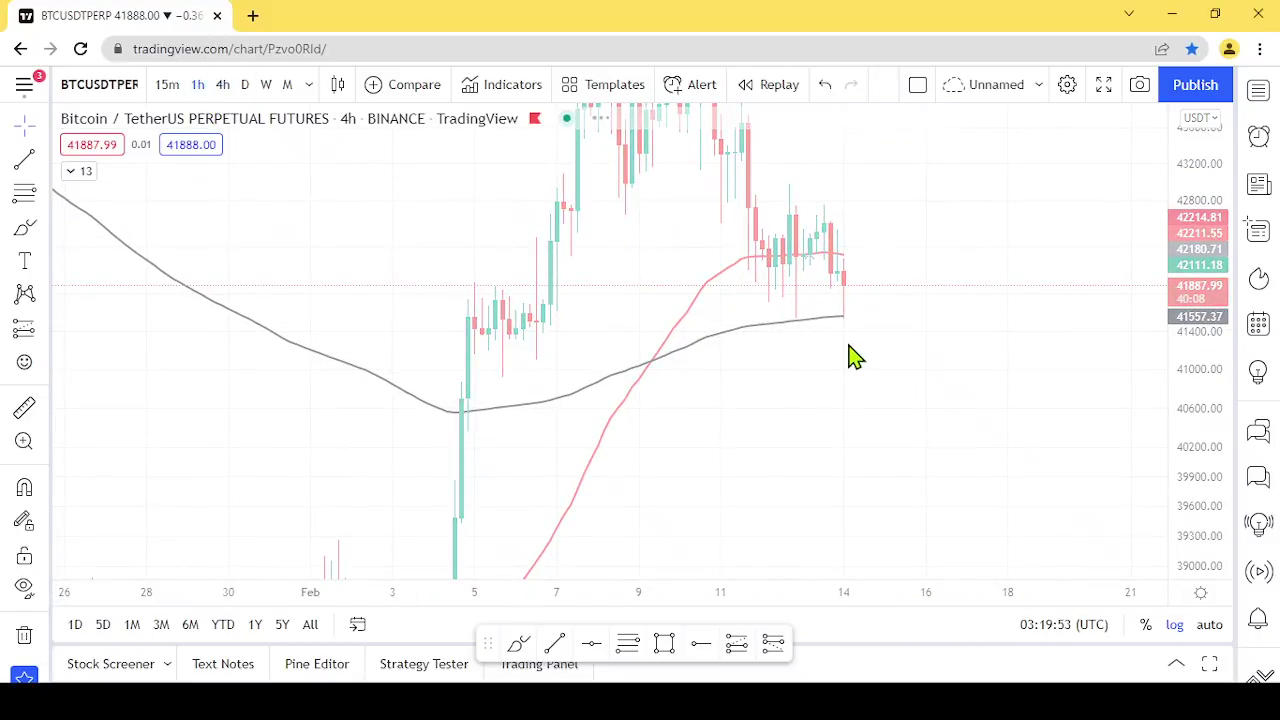
pyautogui.scroll(-5, 849, 346)
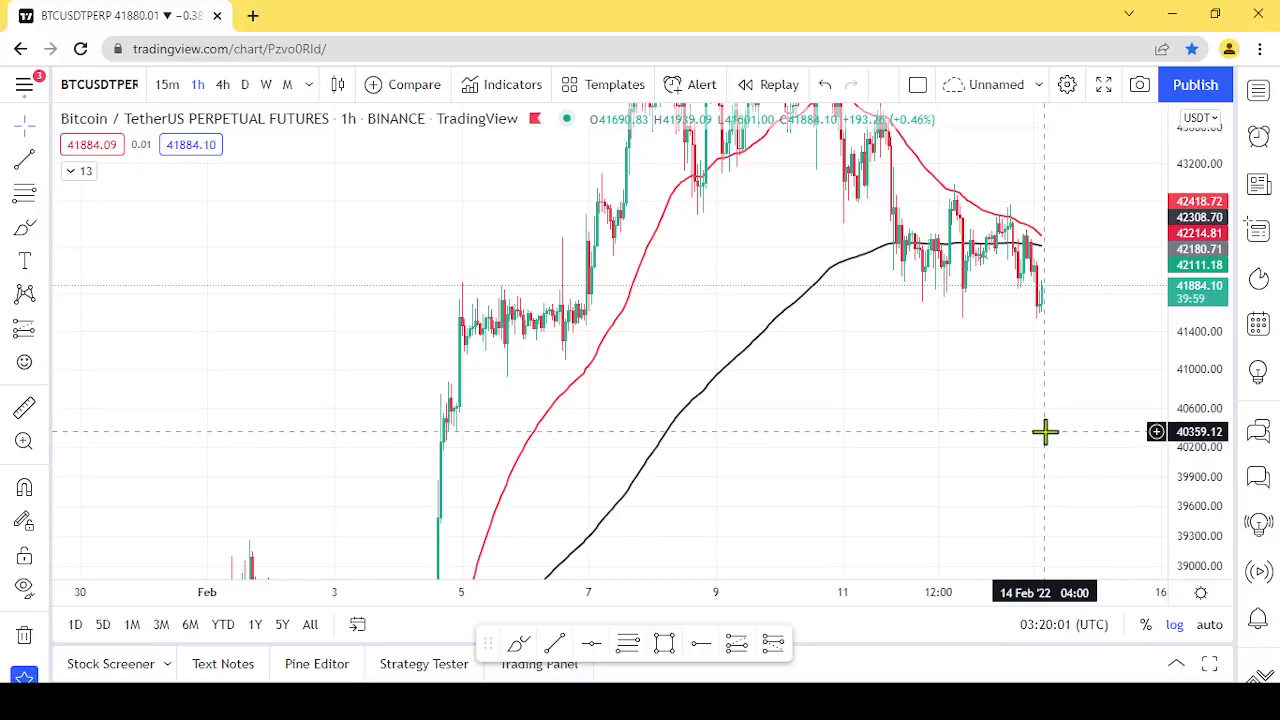
pyautogui.moveTo(1051, 386); pyautogui.dragTo(938, 336)
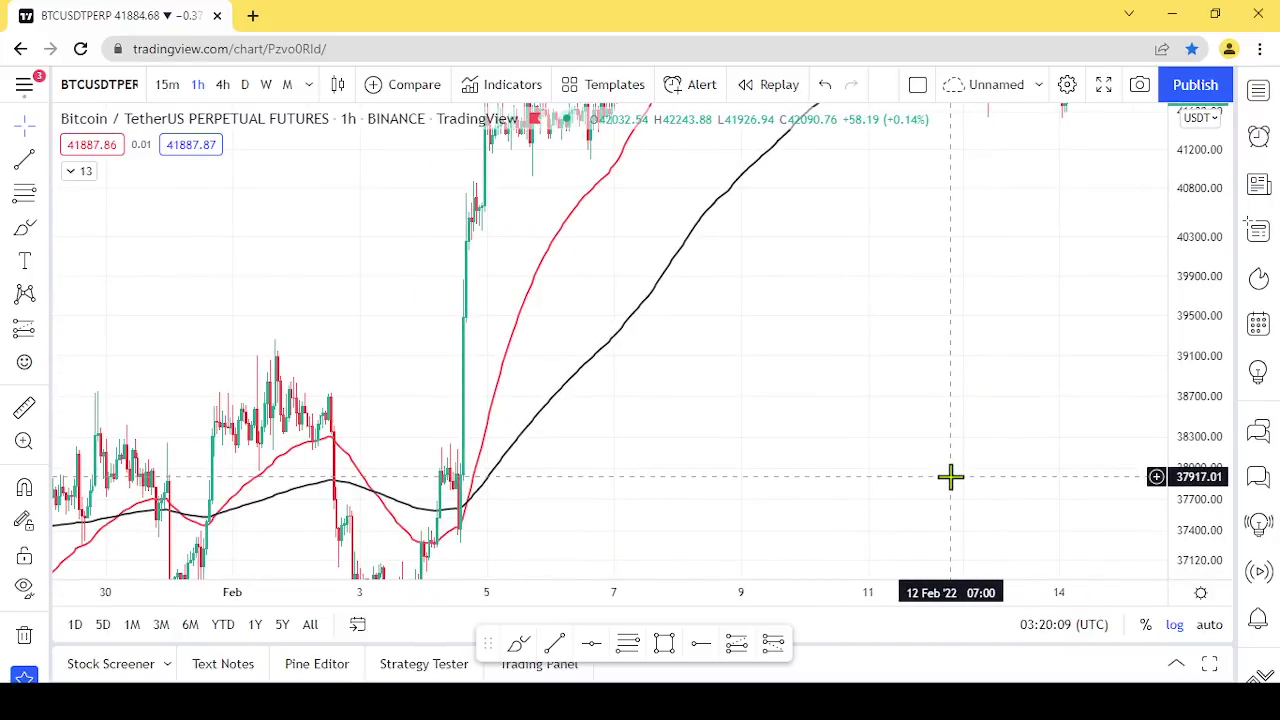
pyautogui.moveTo(960, 334); pyautogui.dragTo(997, 378)
pyautogui.scroll(3, 997, 378)
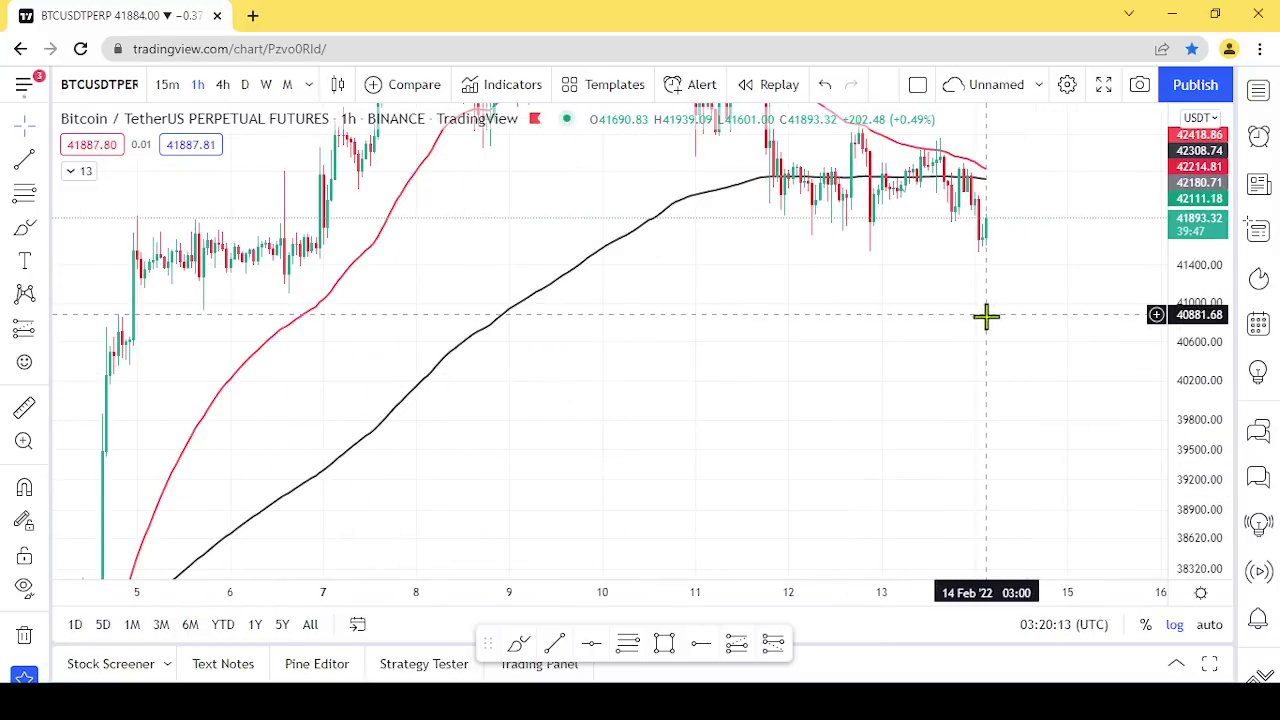
pyautogui.moveTo(986, 314); pyautogui.dragTo(923, 406)
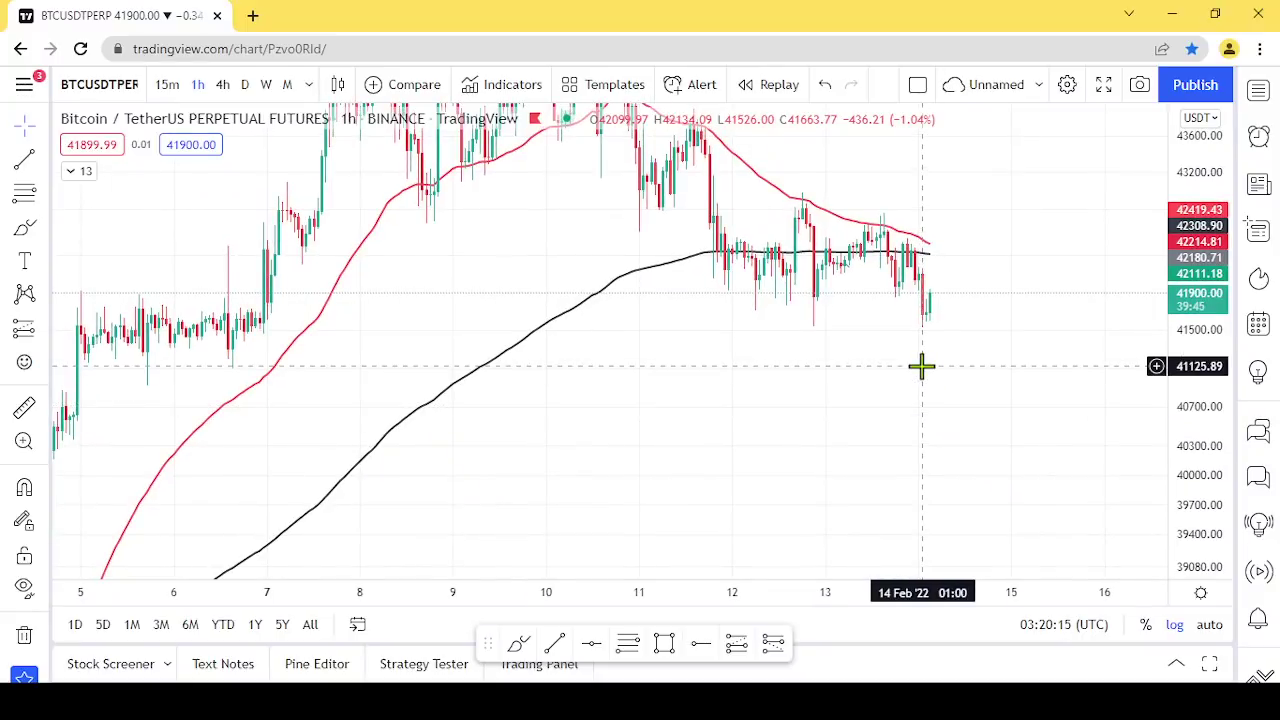
# Return the chart to the 4h interval and compress the price scale to fit the February highs.
pyautogui.click(224, 86)
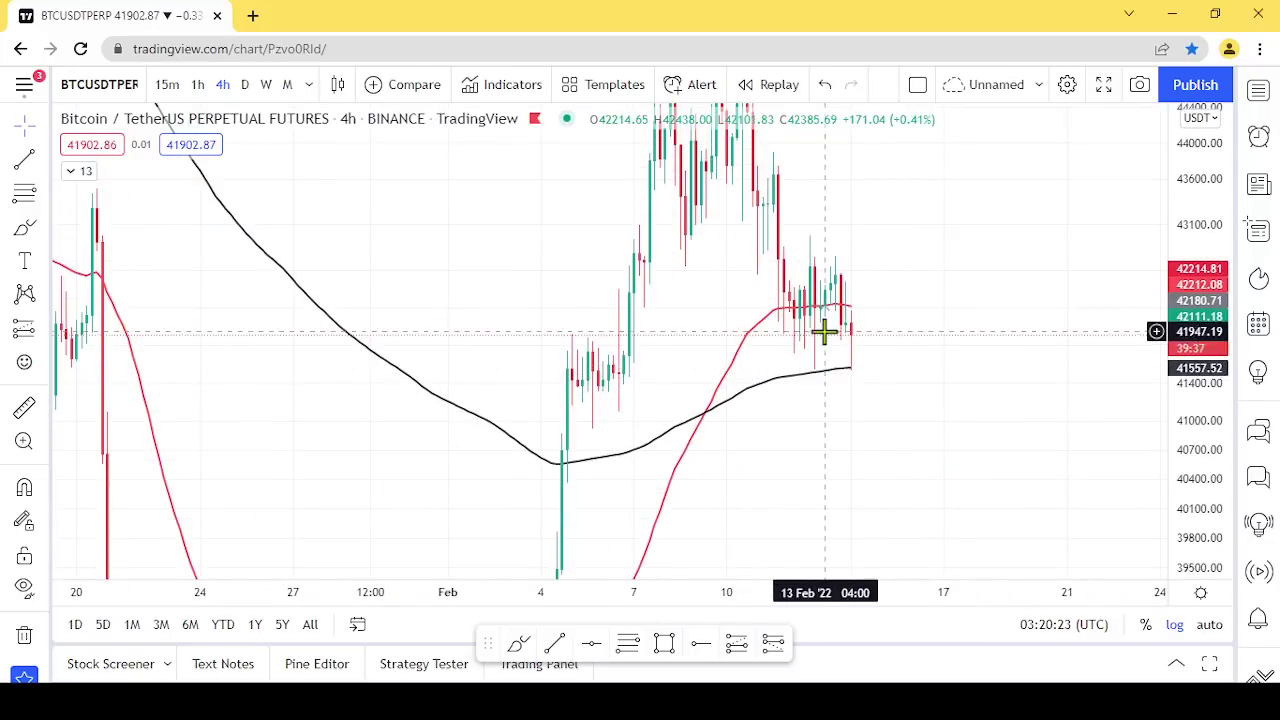
pyautogui.moveTo(1211, 248); pyautogui.dragTo(1211, 300)
pyautogui.scroll(3, 763, 409)
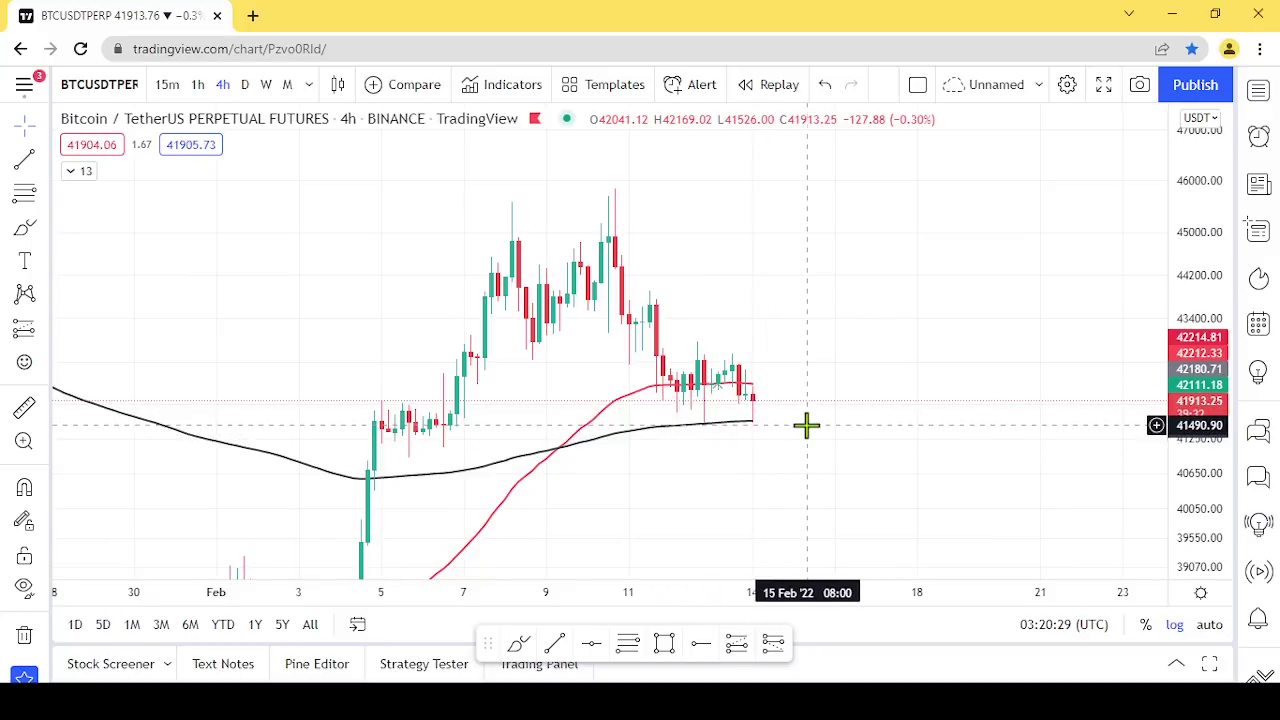
# Draw a trend line over the descending highs from about 43960 on 11 Feb to about 41017 on 16 Feb and remove it.
pyautogui.scroll(4, 894, 323)
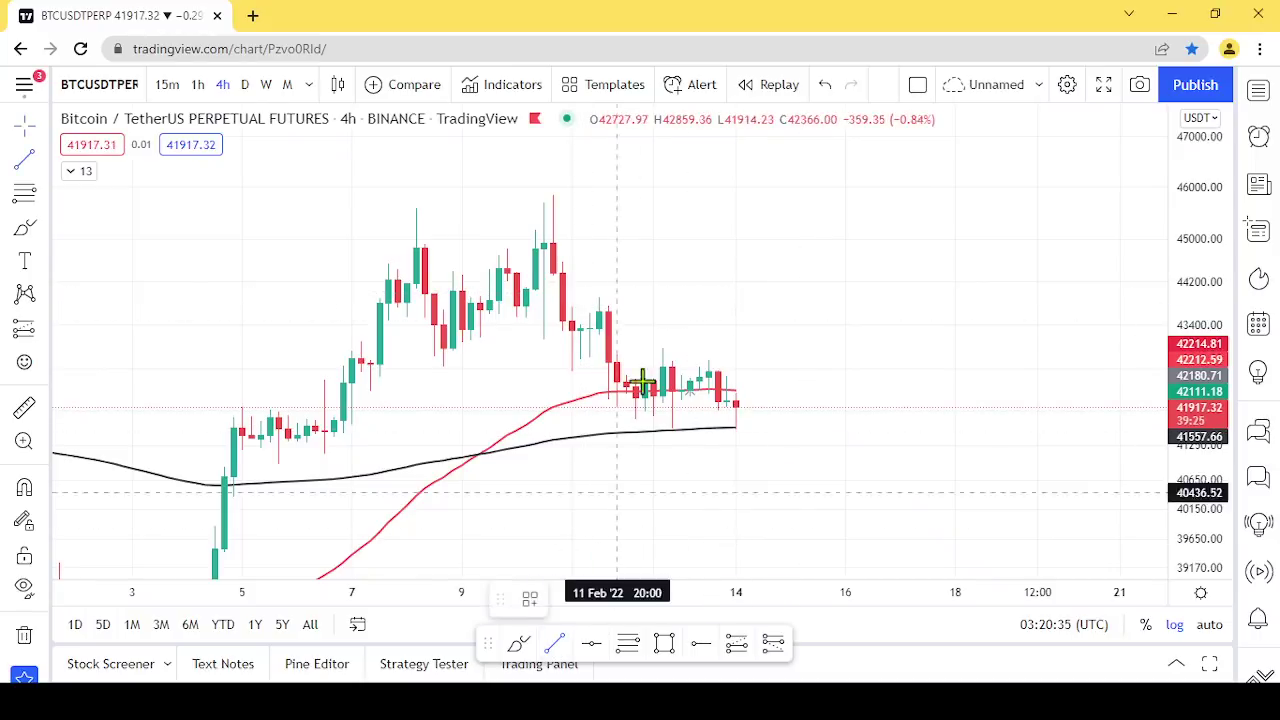
pyautogui.click(590, 296)
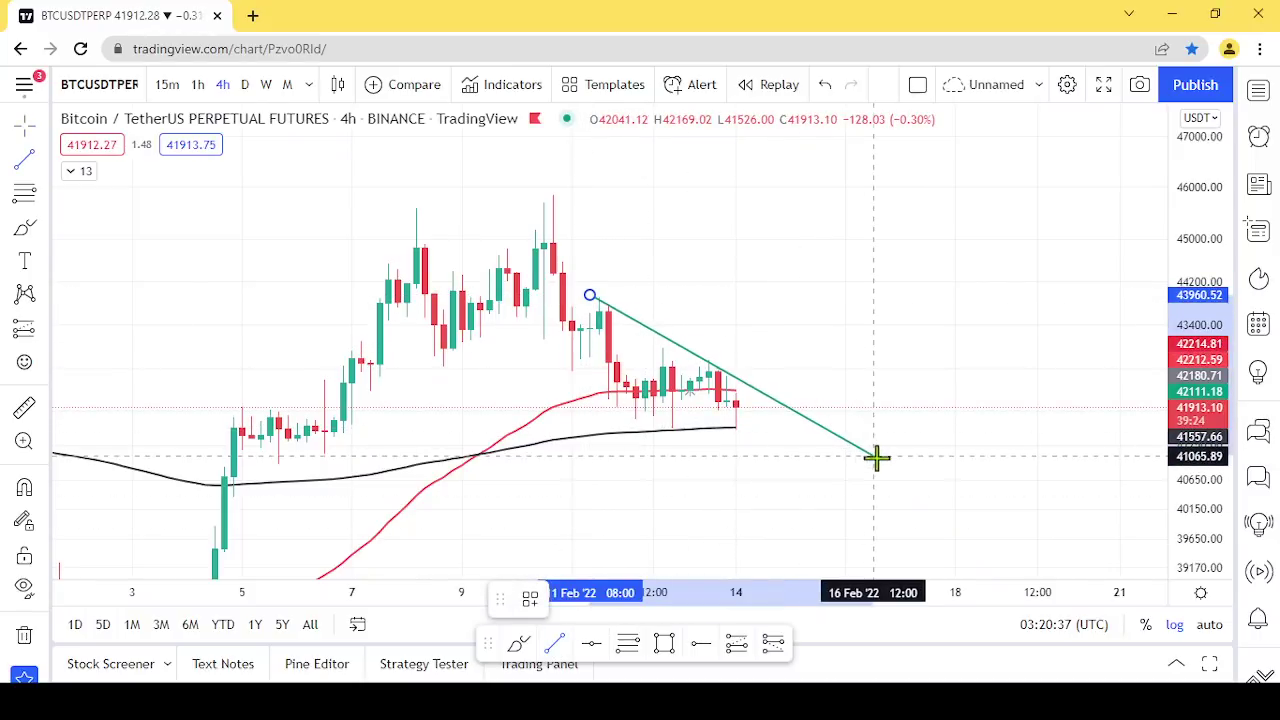
pyautogui.click(873, 457)
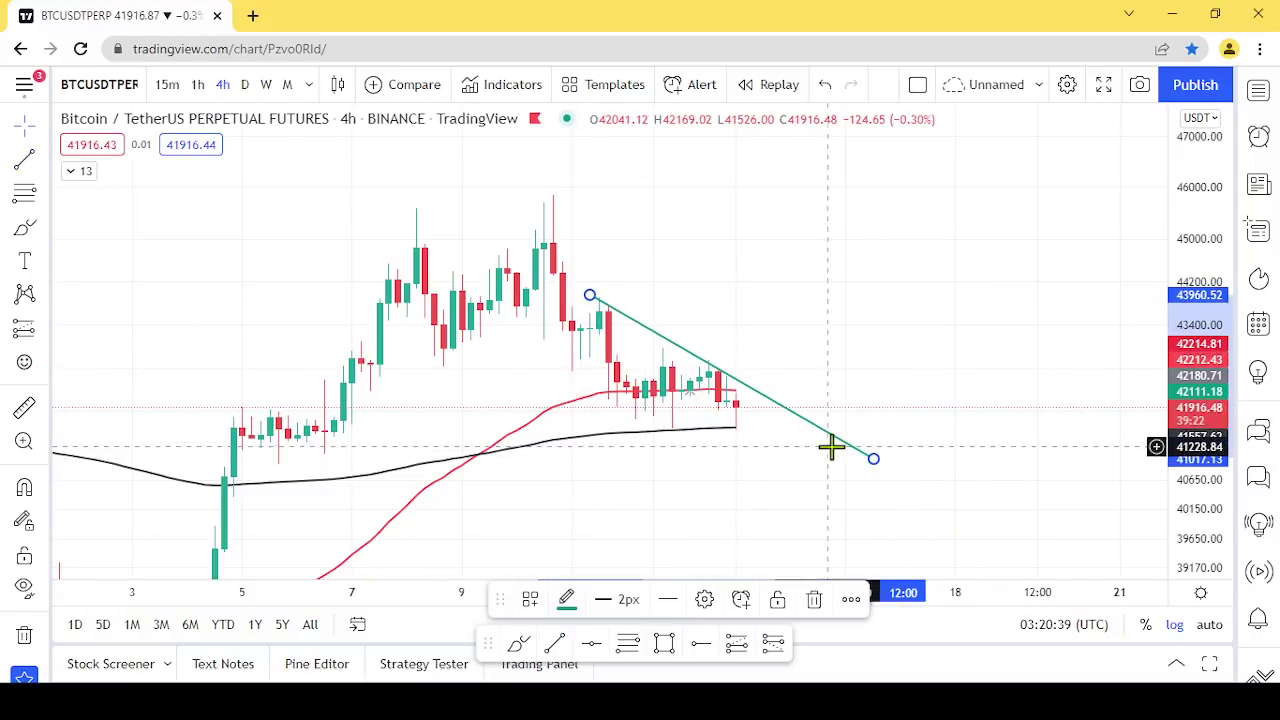
pyautogui.click(814, 601)
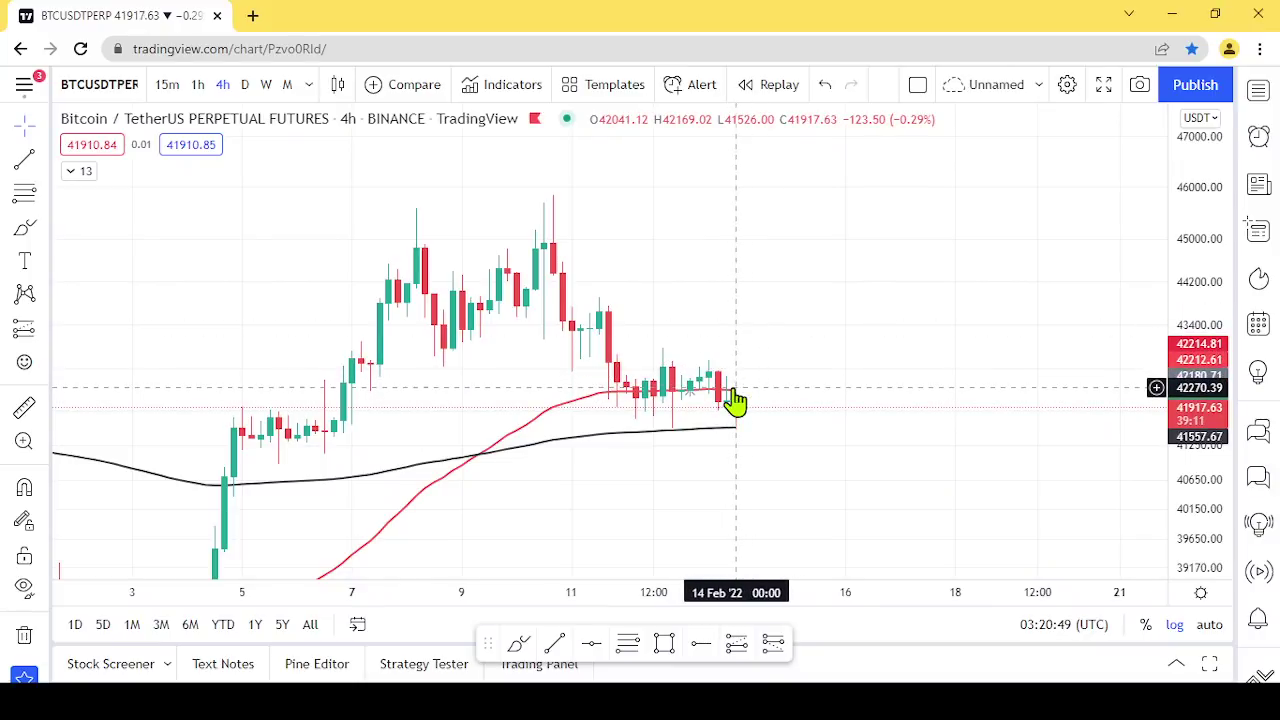
# Examine the 12 to 14 Feb candles on the 4h chart against the black moving average beneath them.
pyautogui.moveTo(1225, 462); pyautogui.dragTo(1212, 345)
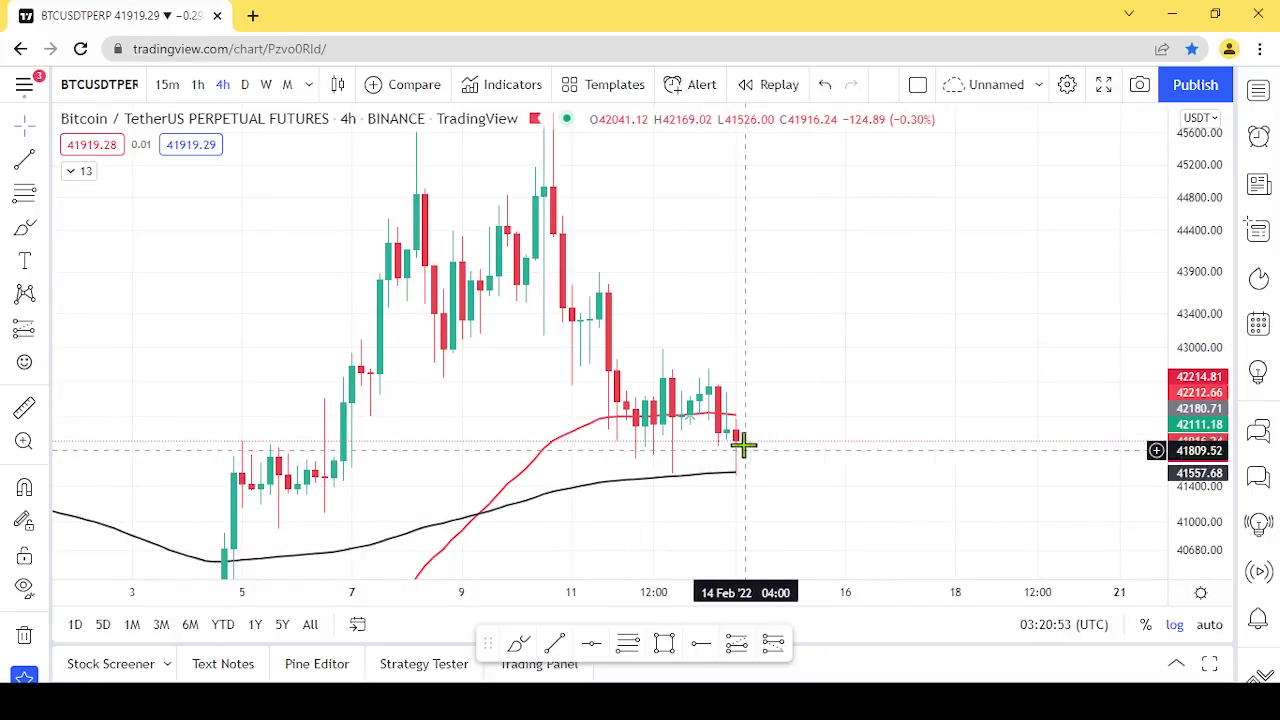
pyautogui.moveTo(853, 418); pyautogui.dragTo(1020, 371)
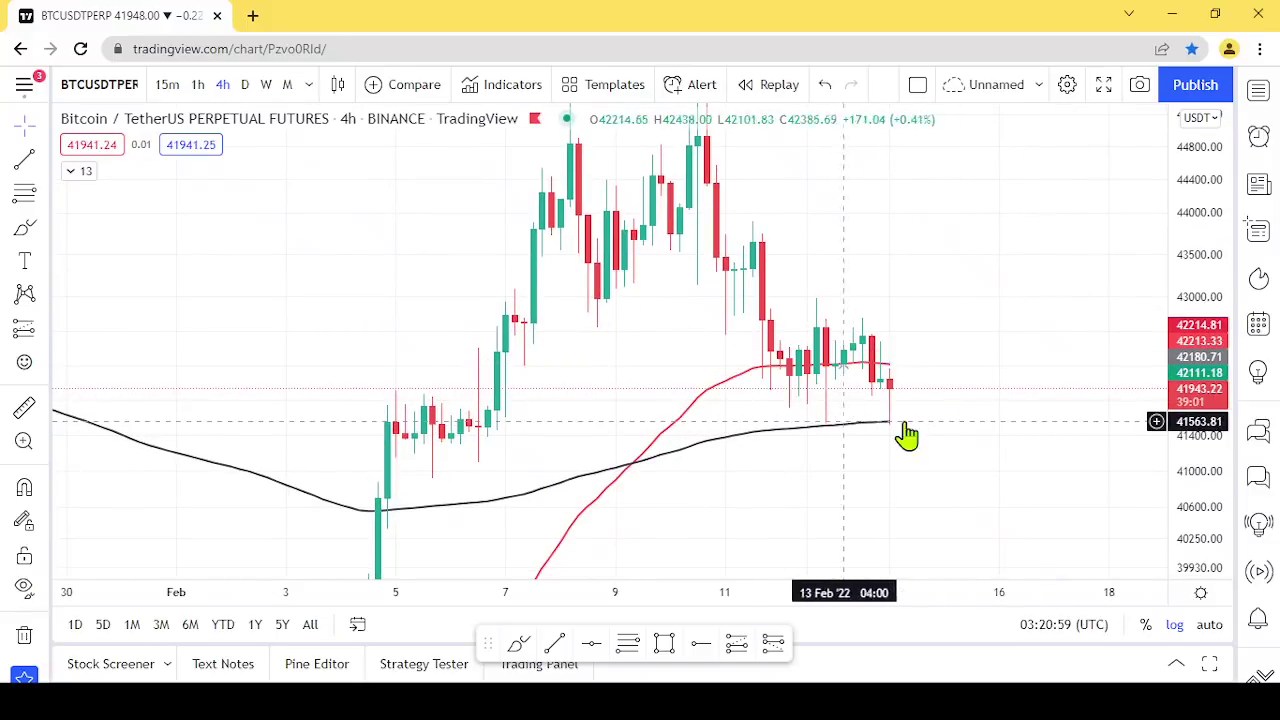
pyautogui.scroll(2, 805, 421)
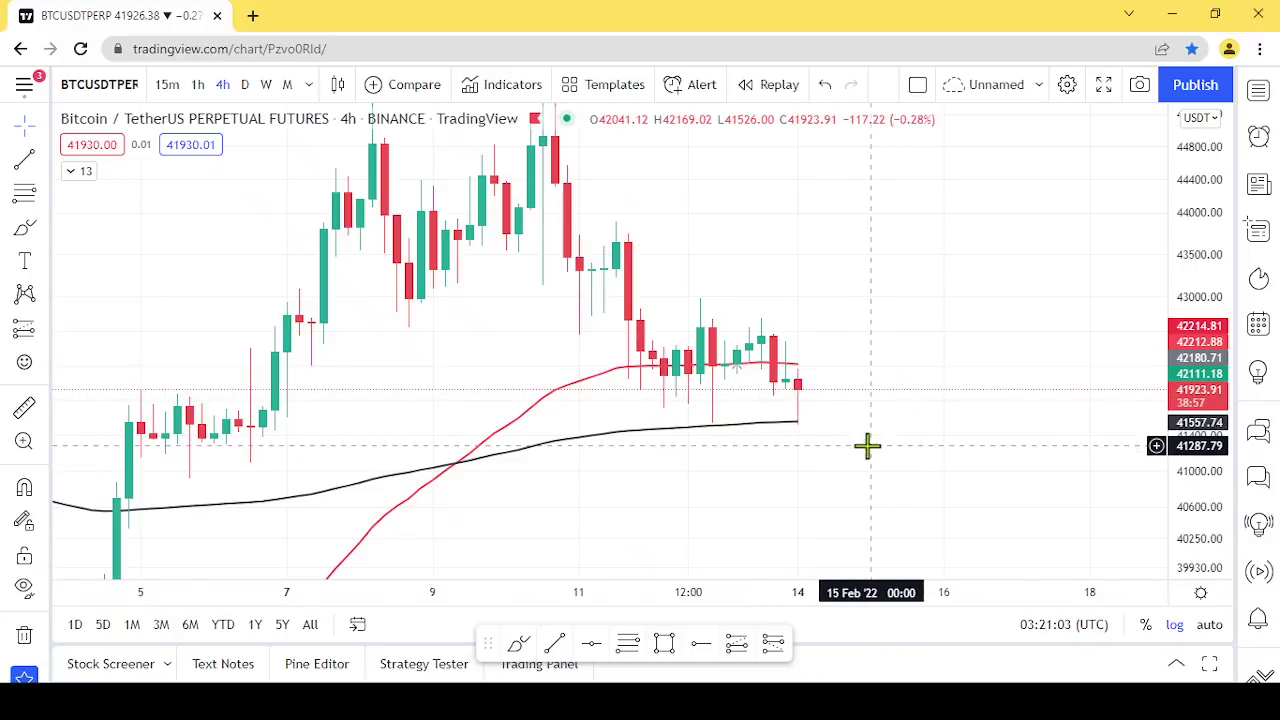
pyautogui.moveTo(866, 446); pyautogui.dragTo(929, 426)
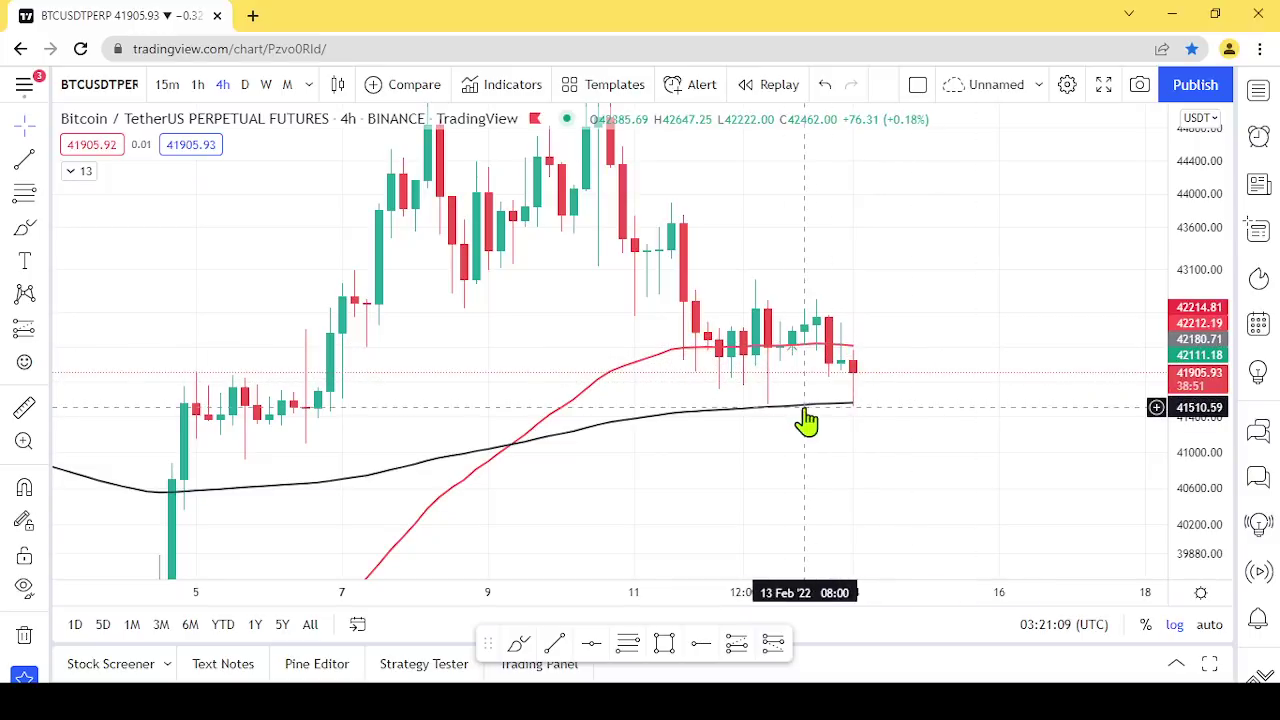
pyautogui.scroll(-3, 914, 423)
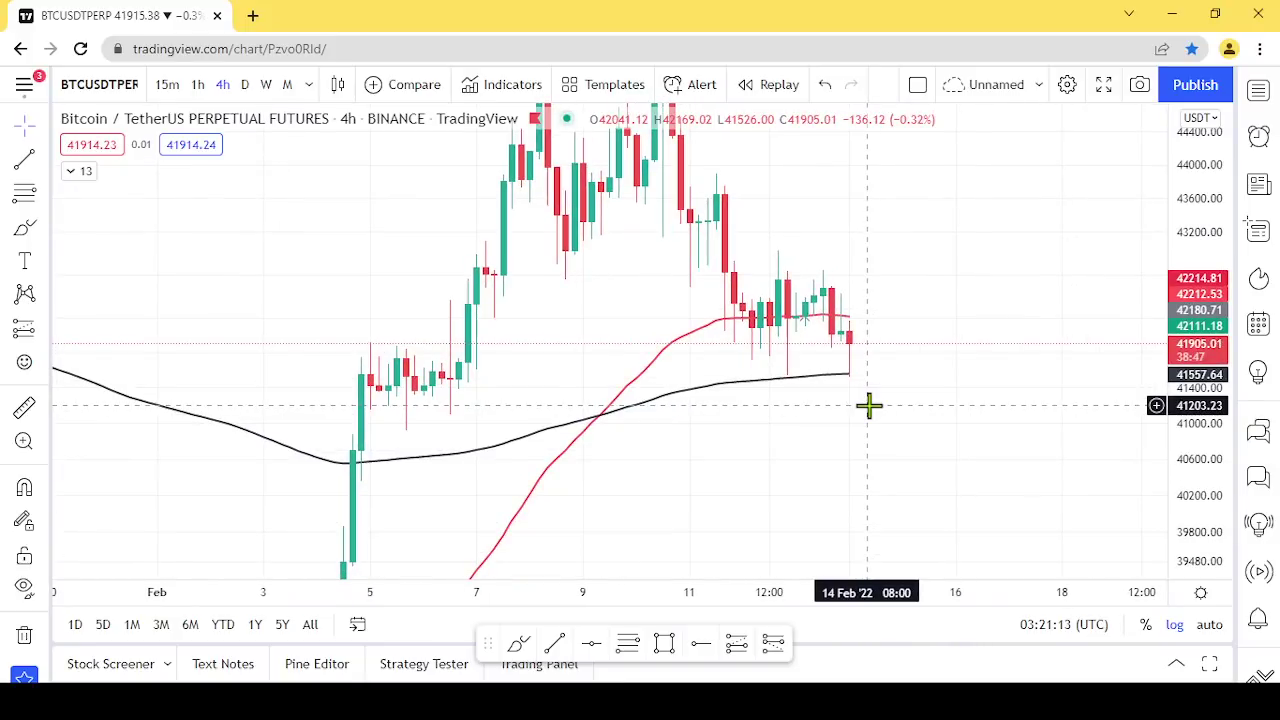
pyautogui.hscroll(1, 868, 405)
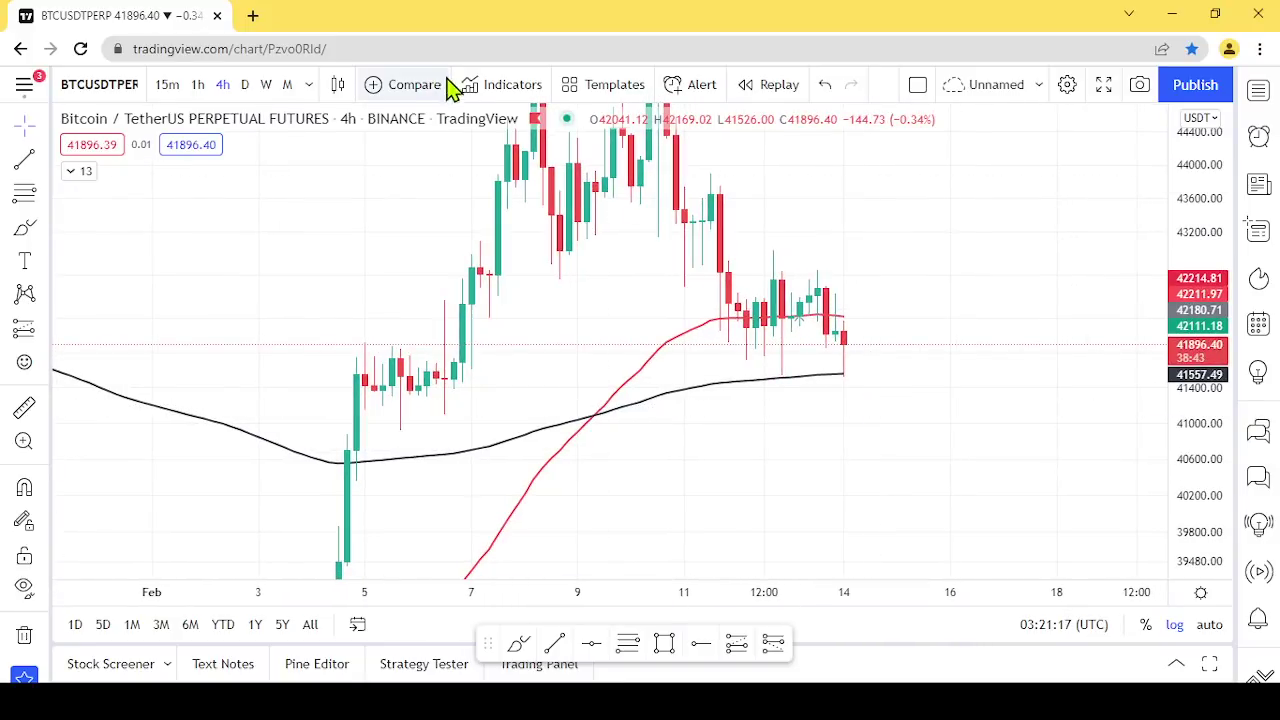
# Switch the chart to the weekly interval and compress the price scale to fit the recent weekly candles and moving average.
pyautogui.click(265, 85)
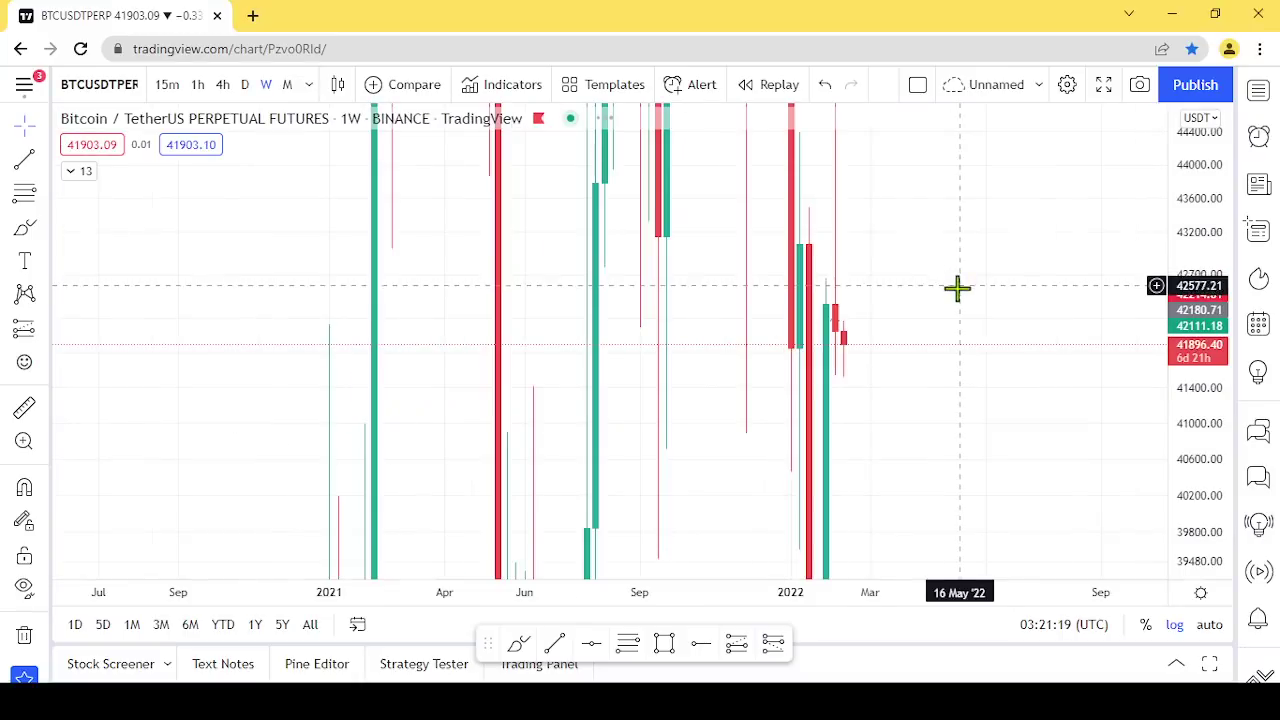
pyautogui.moveTo(1205, 167); pyautogui.dragTo(1206, 551)
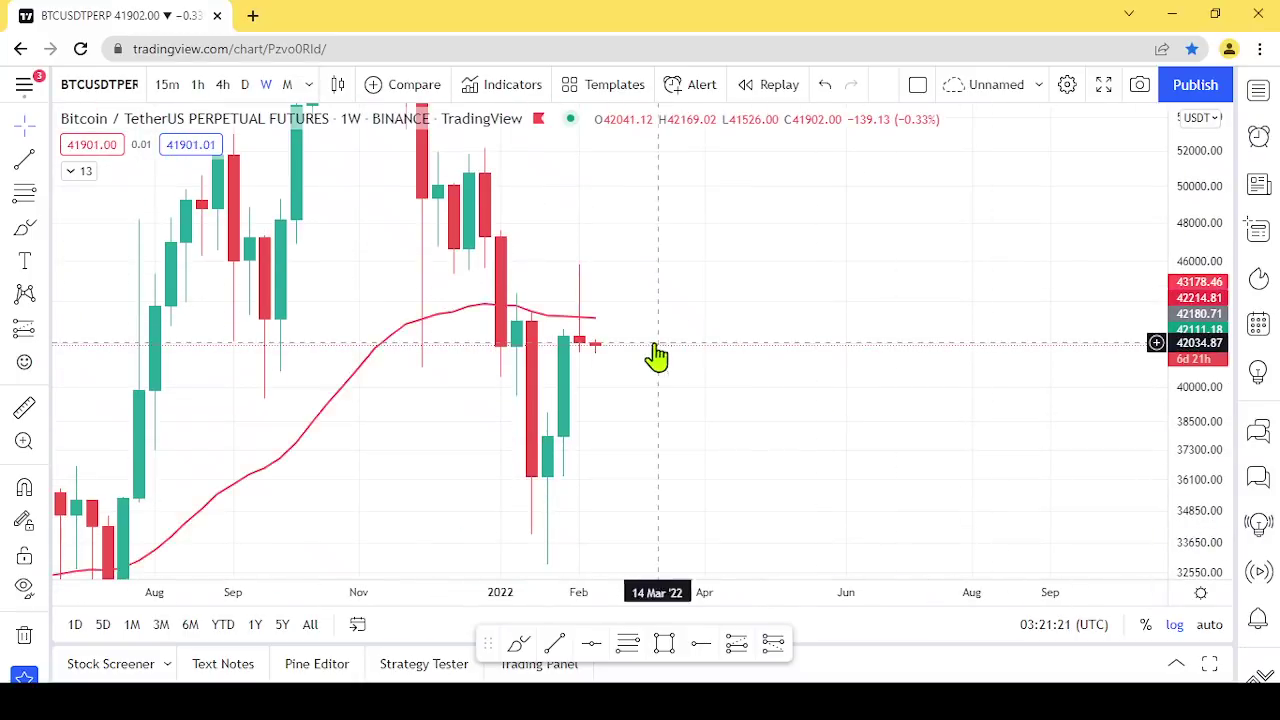
pyautogui.moveTo(657, 357); pyautogui.dragTo(960, 351)
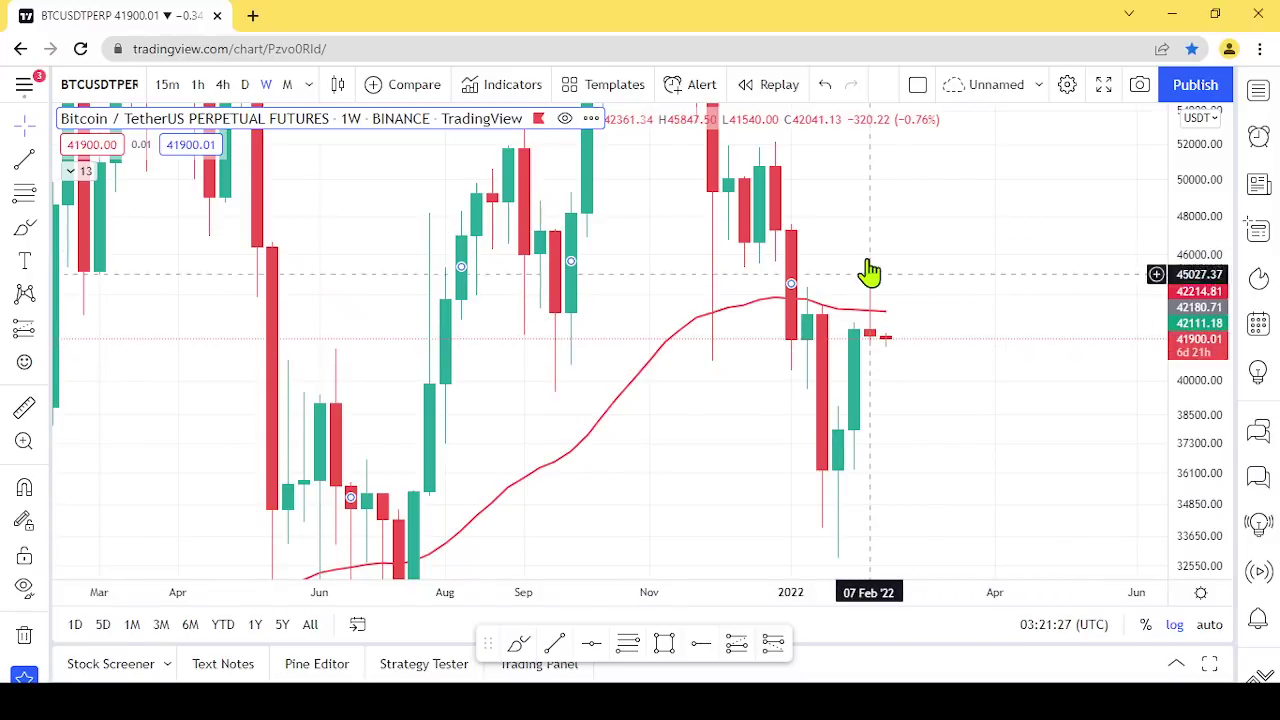
# Examine the weekly candles from the late-2021 peak to 14 Feb 2022, comparing the February wick with the red moving average.
pyautogui.moveTo(870, 330)
pyautogui.moveTo(929, 263)
pyautogui.mouseDown()
pyautogui.moveTo(980, 317)
pyautogui.moveTo(954, 529)
pyautogui.mouseUp()
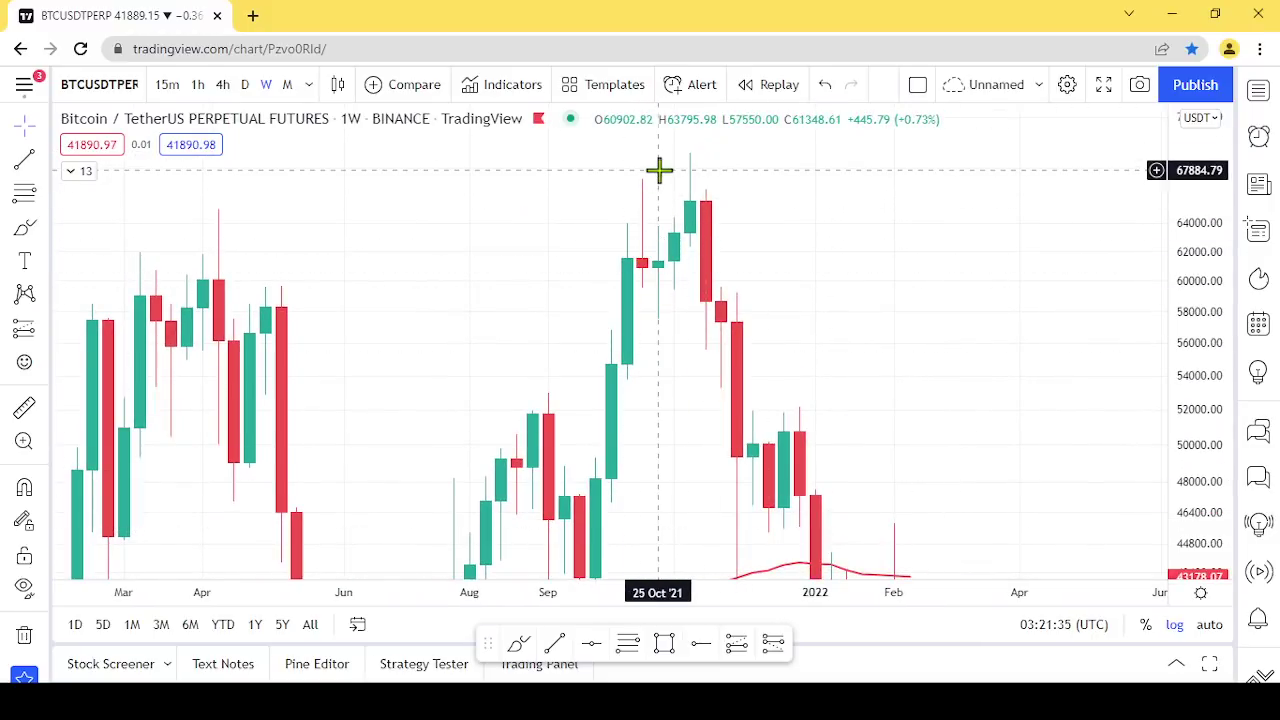
pyautogui.moveTo(969, 431); pyautogui.dragTo(863, 186)
pyautogui.scroll(2, 833, 385)
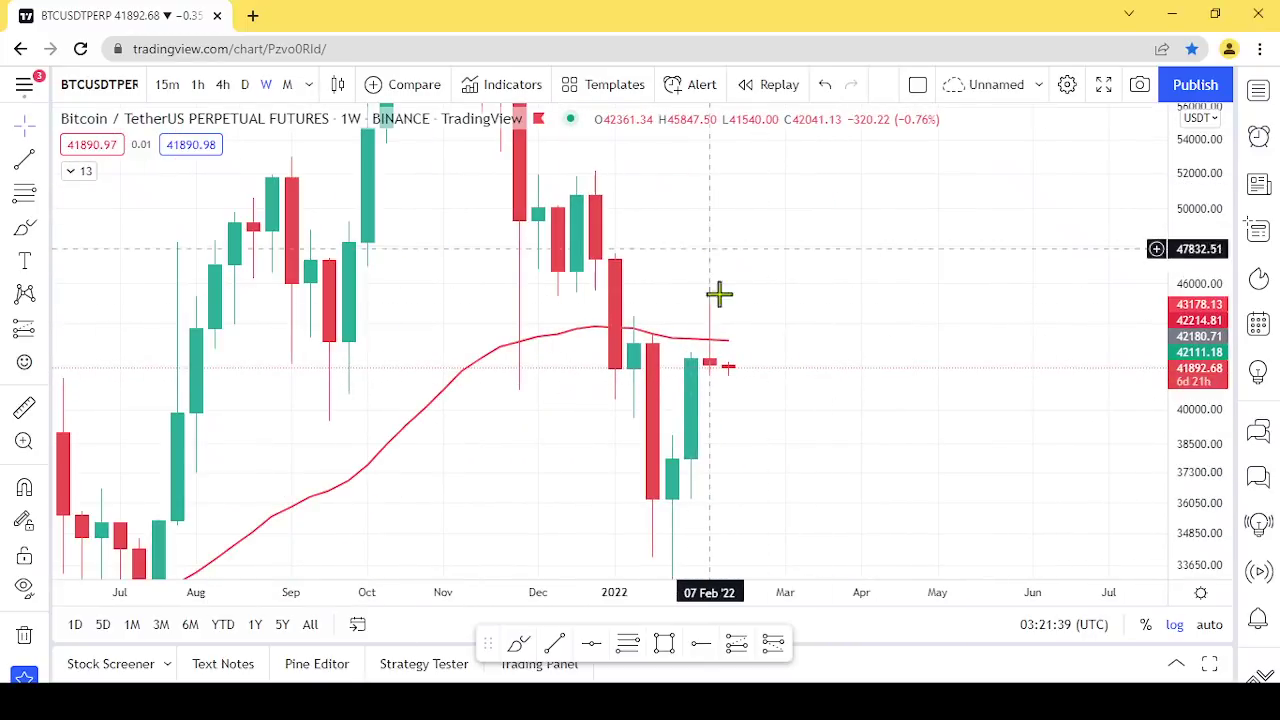
pyautogui.moveTo(707, 358)
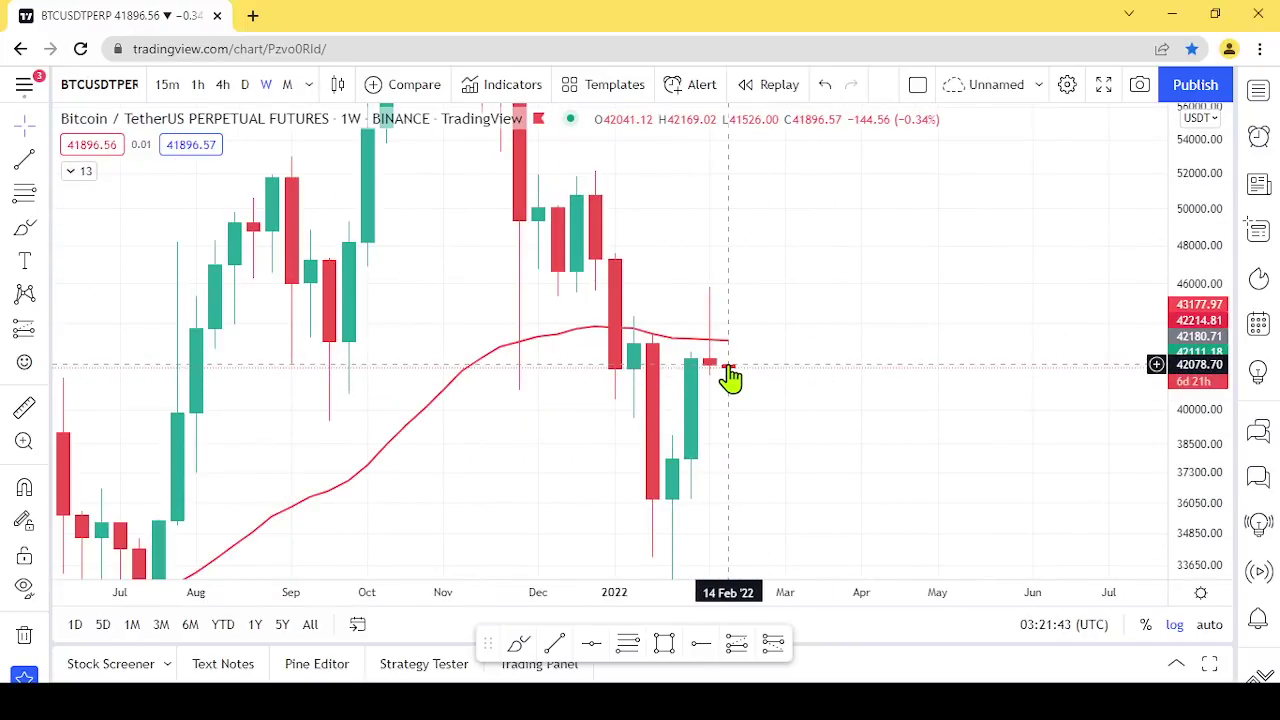
pyautogui.hscroll(1, 730, 378)
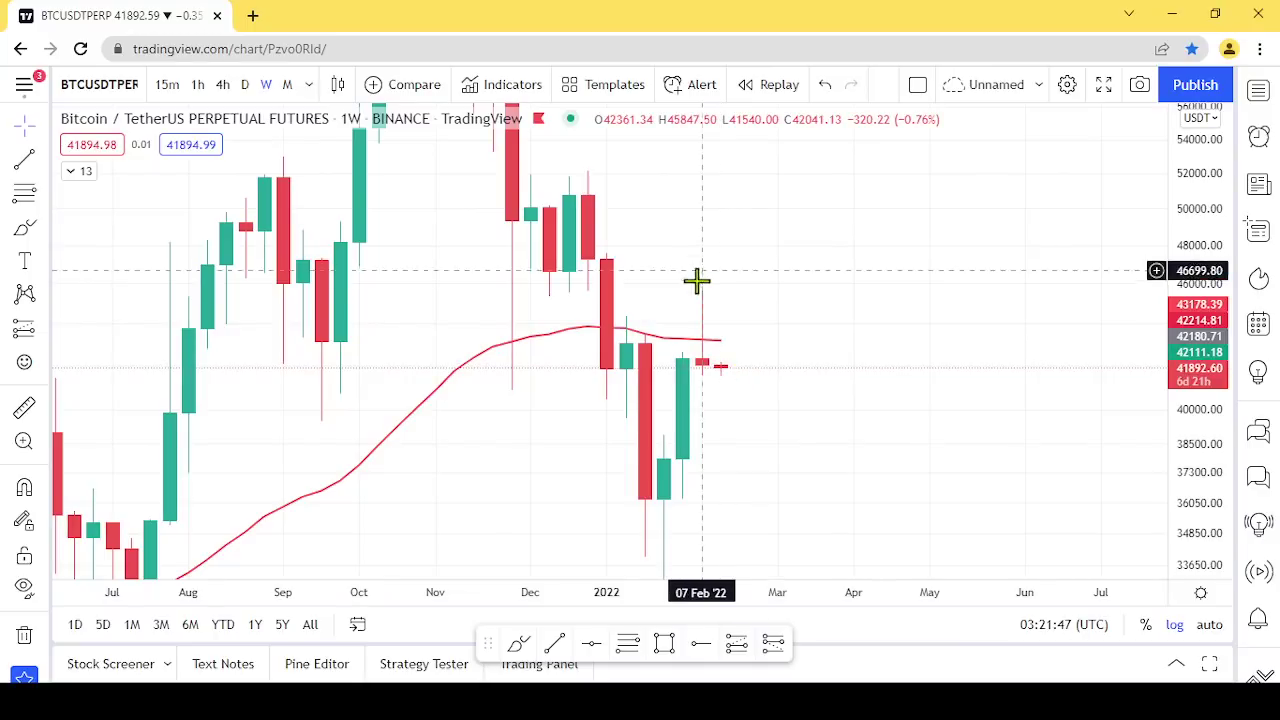
pyautogui.moveTo(759, 297); pyautogui.dragTo(943, 289)
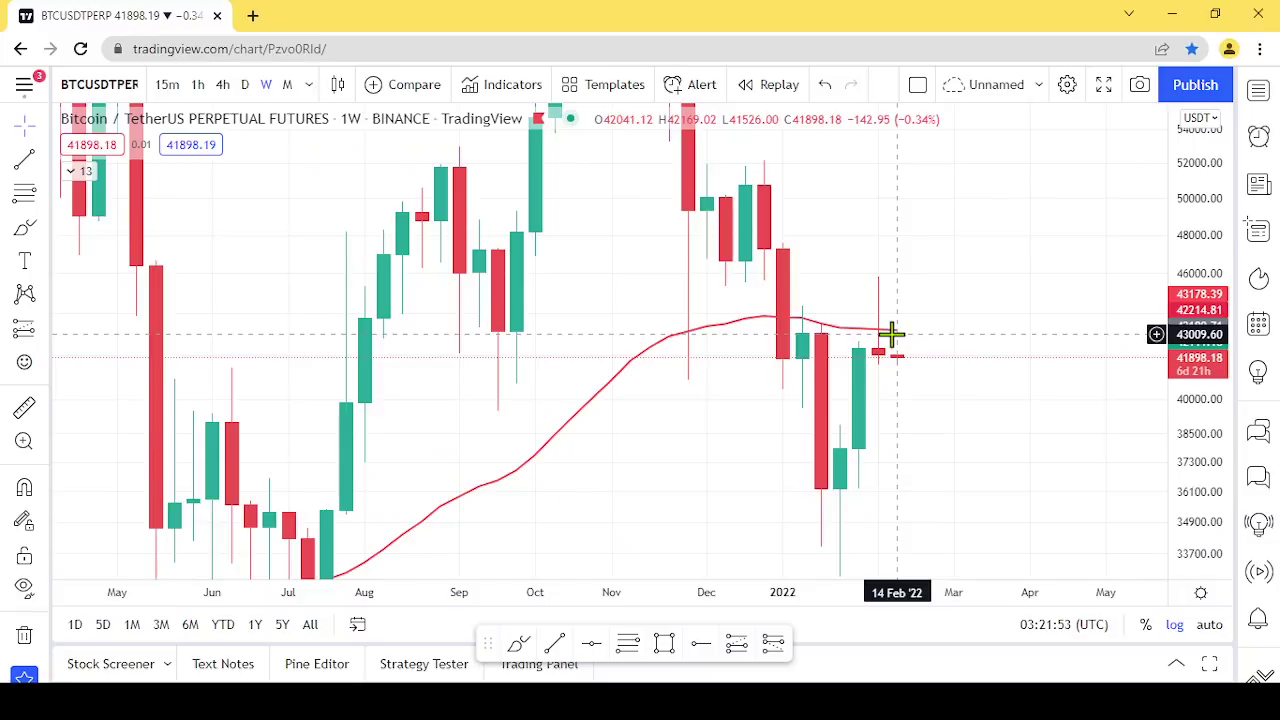
pyautogui.moveTo(896, 336); pyautogui.dragTo(891, 336)
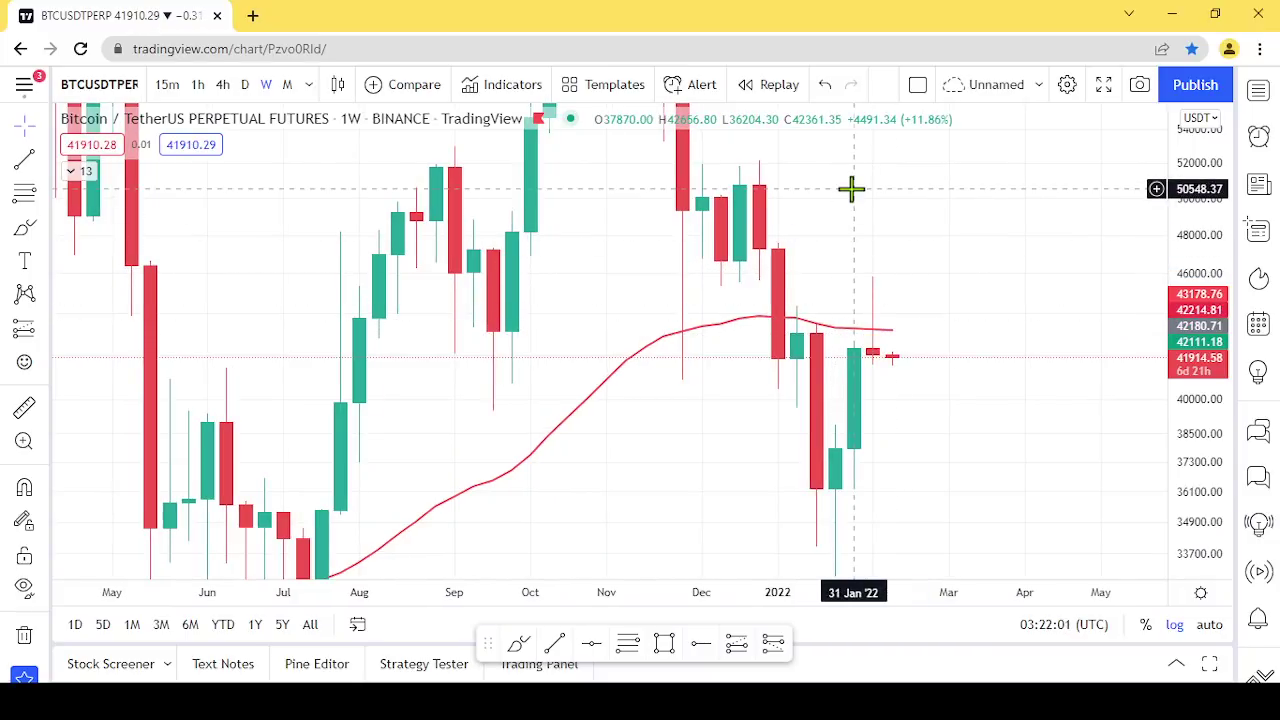
pyautogui.moveTo(886, 337); pyautogui.dragTo(780, 181)
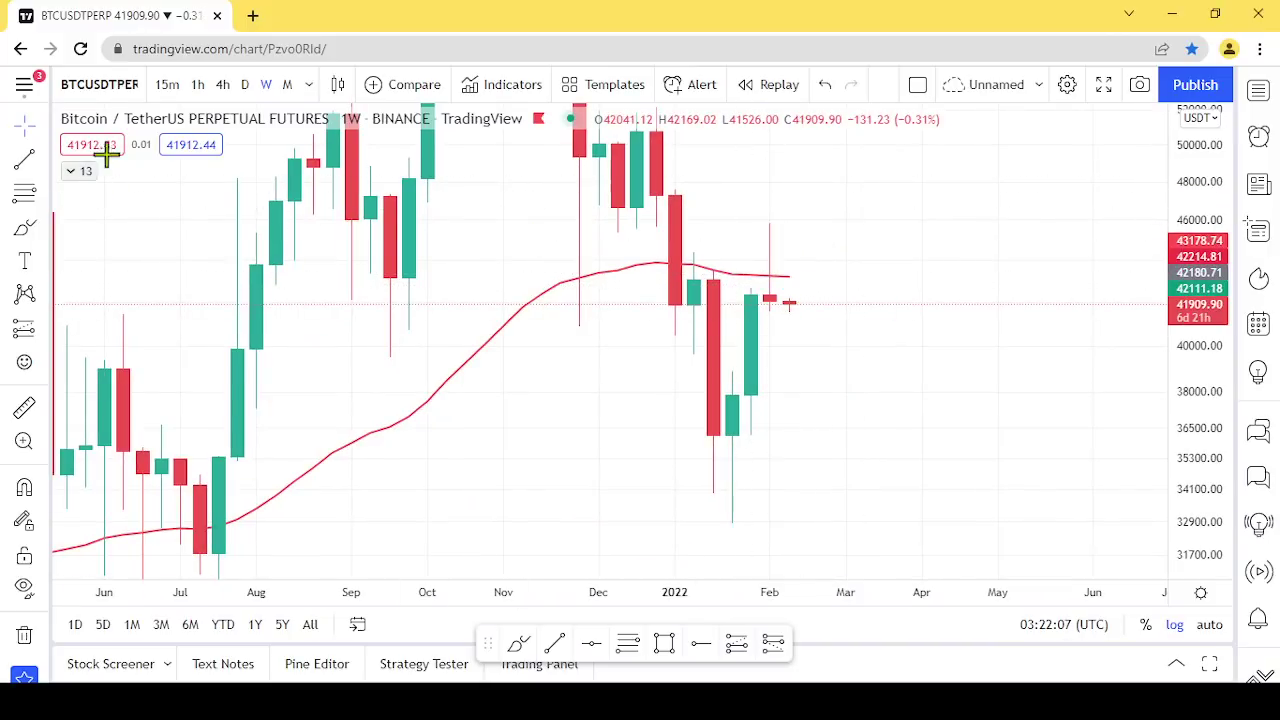
# Switch the chart to the 1h interval and show the hidden Pivots indicator.
pyautogui.click(198, 86)
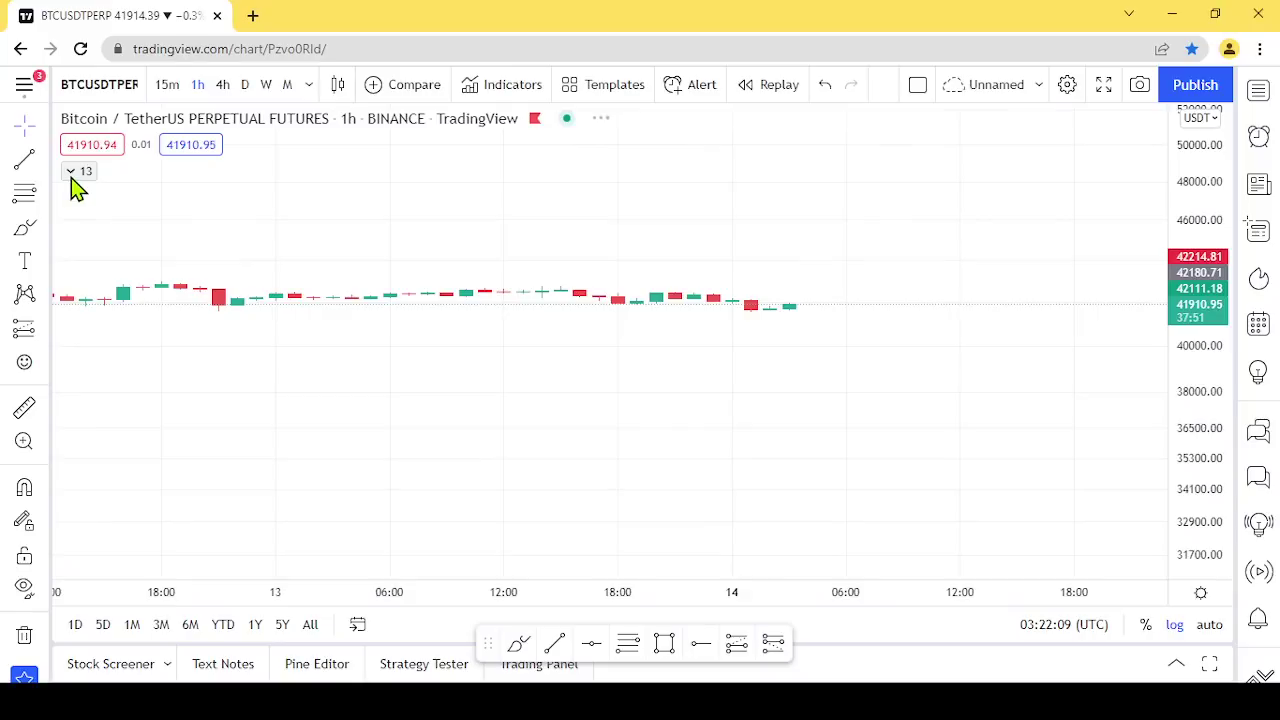
pyautogui.click(76, 173)
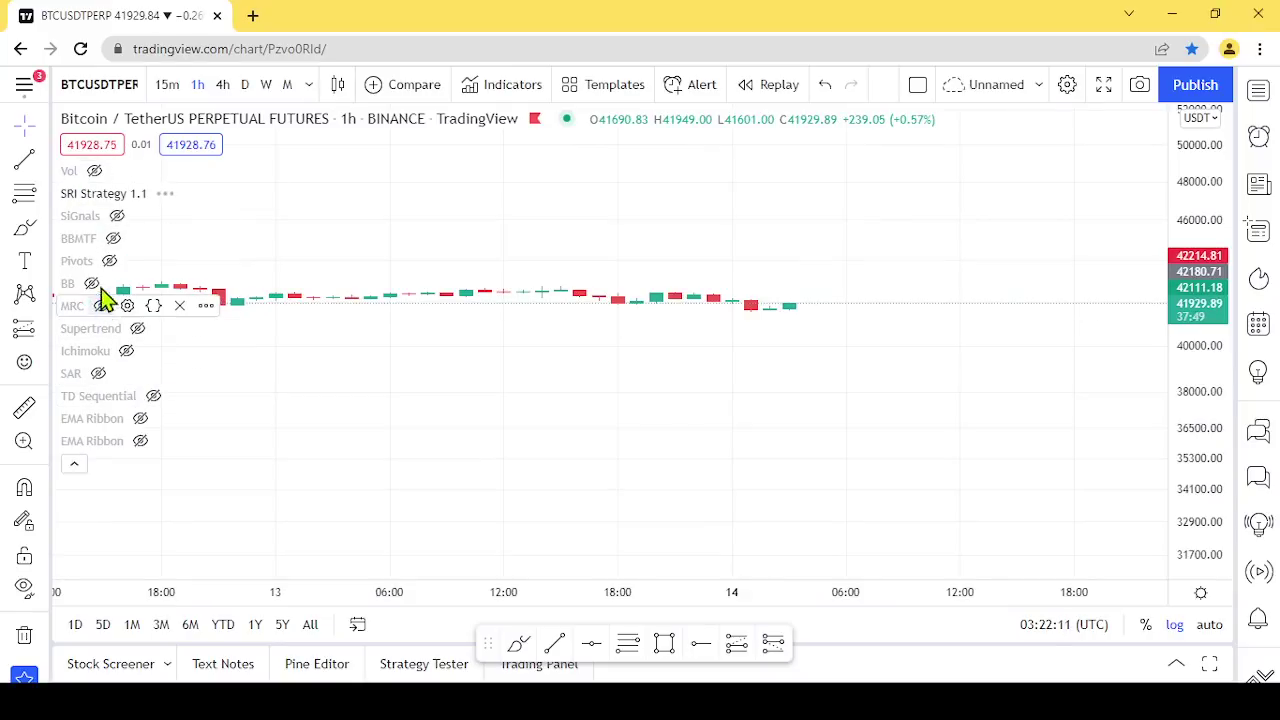
pyautogui.click(109, 261)
pyautogui.click(71, 459)
pyautogui.scroll(-5, 943, 371)
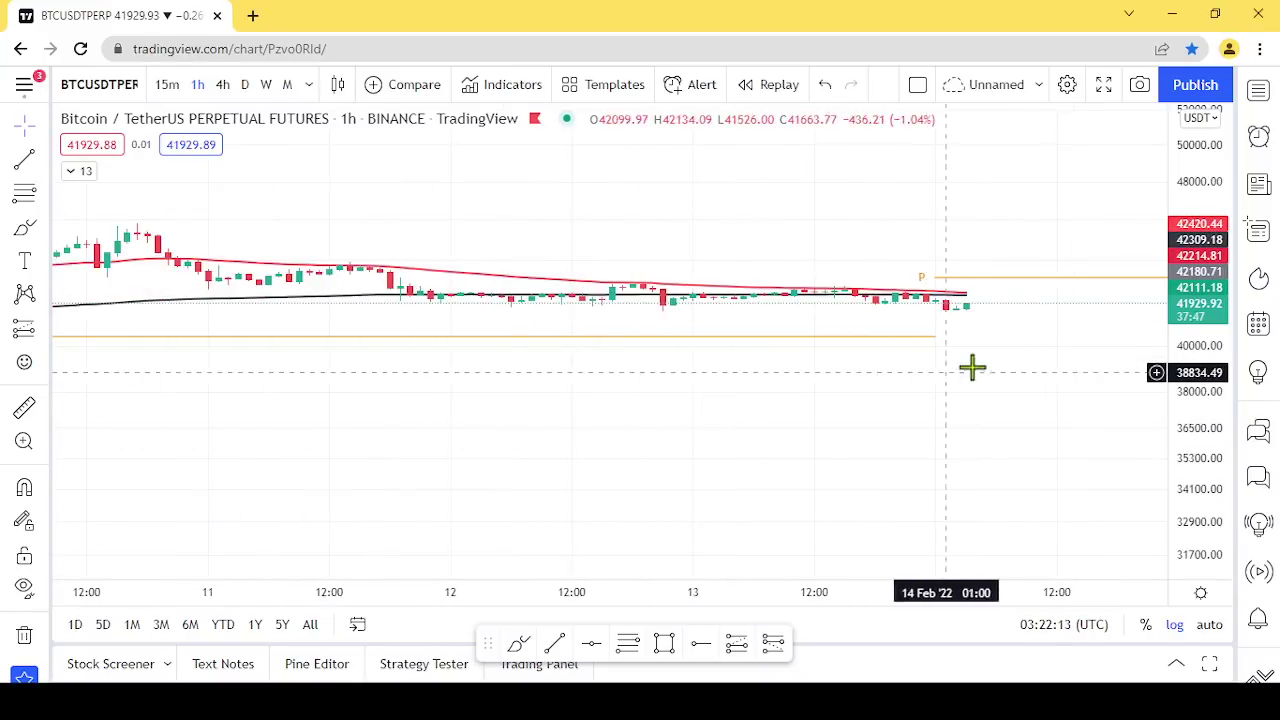
# Examine the 1h candles of 5 to 14 Feb against the orange pivot lines and the red and black moving averages.
pyautogui.moveTo(1115, 318); pyautogui.dragTo(937, 391)
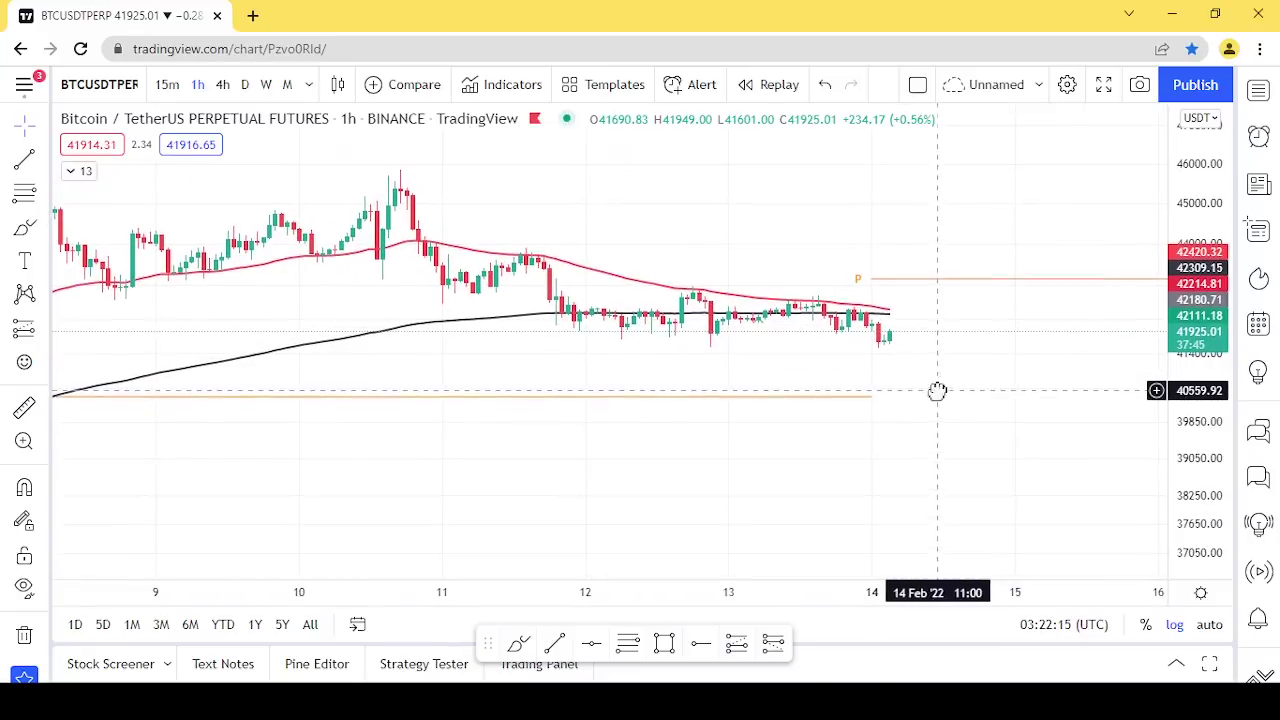
pyautogui.moveTo(1175, 460); pyautogui.dragTo(1172, 209)
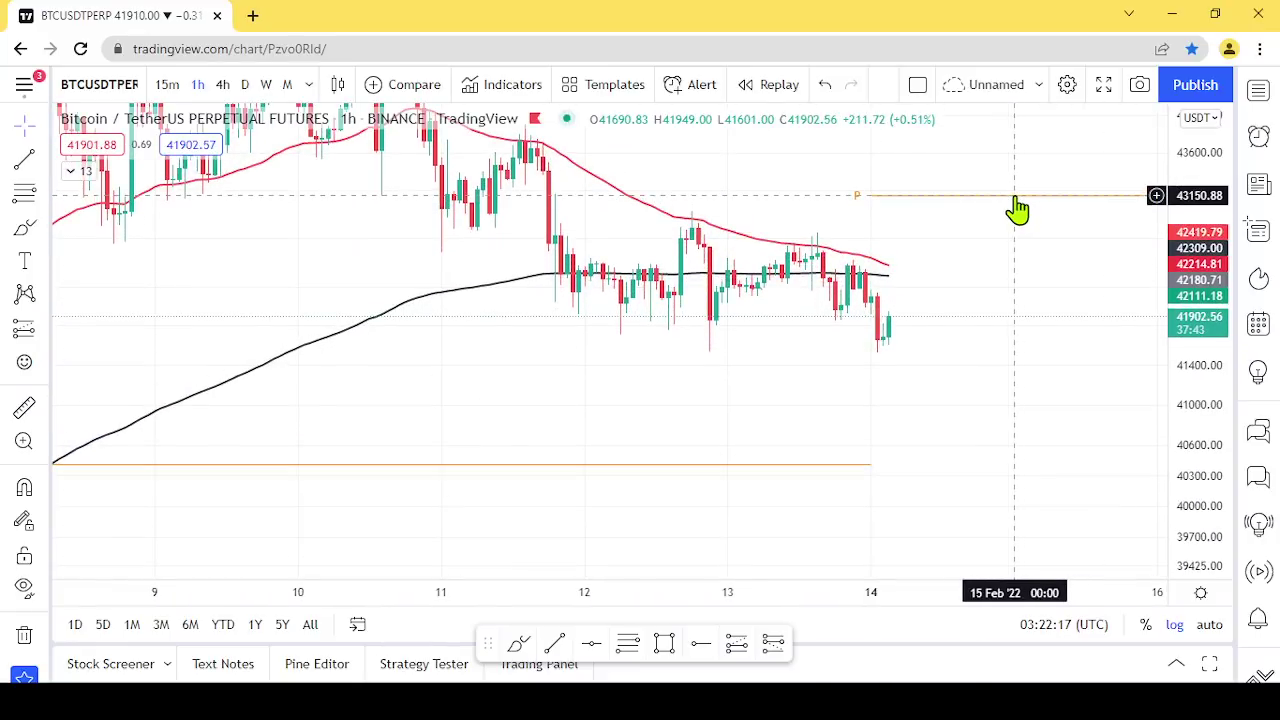
pyautogui.moveTo(1017, 208); pyautogui.dragTo(880, 286)
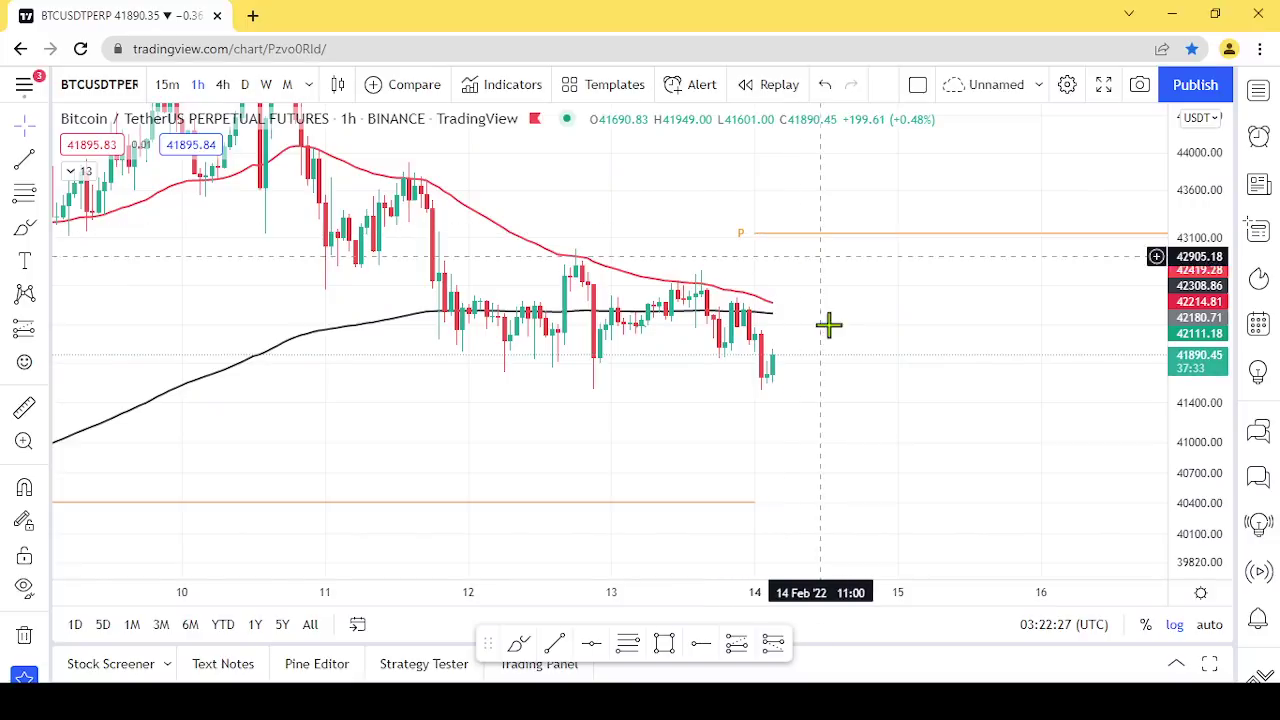
pyautogui.scroll(-4, 937, 274)
pyautogui.moveTo(986, 383); pyautogui.dragTo(899, 330)
pyautogui.scroll(-3, 899, 330)
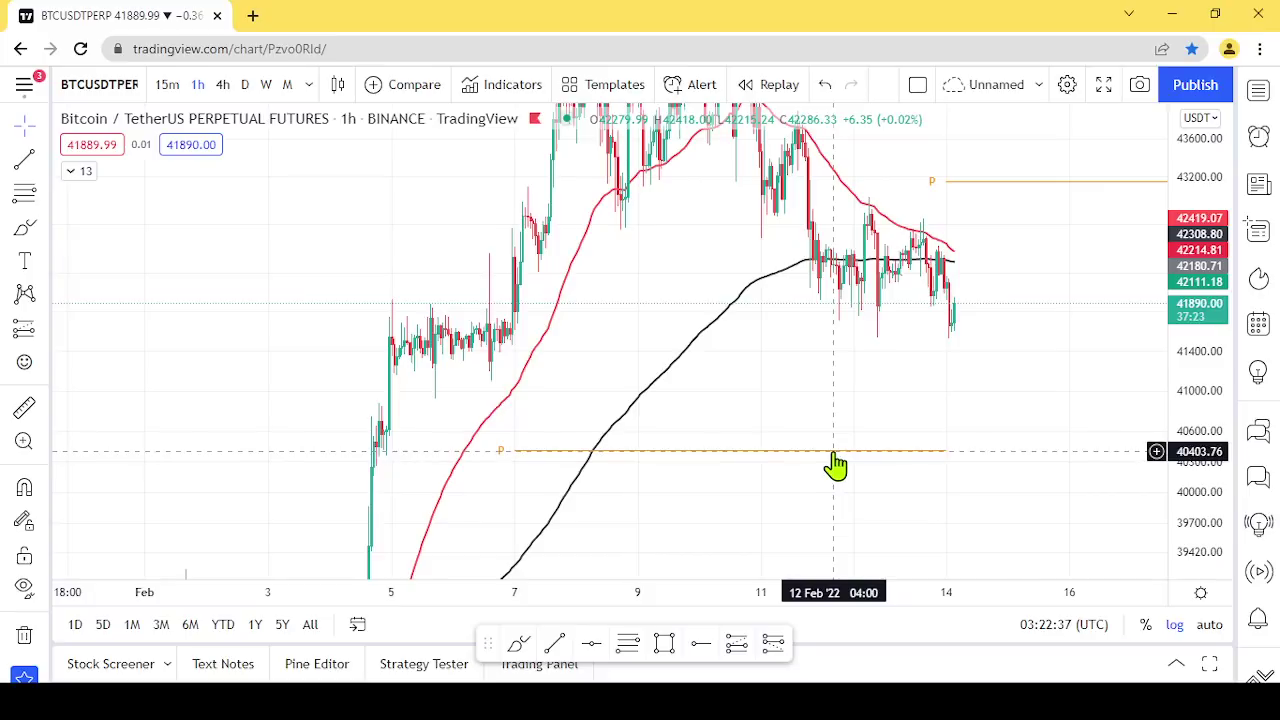
pyautogui.scroll(2, 834, 466)
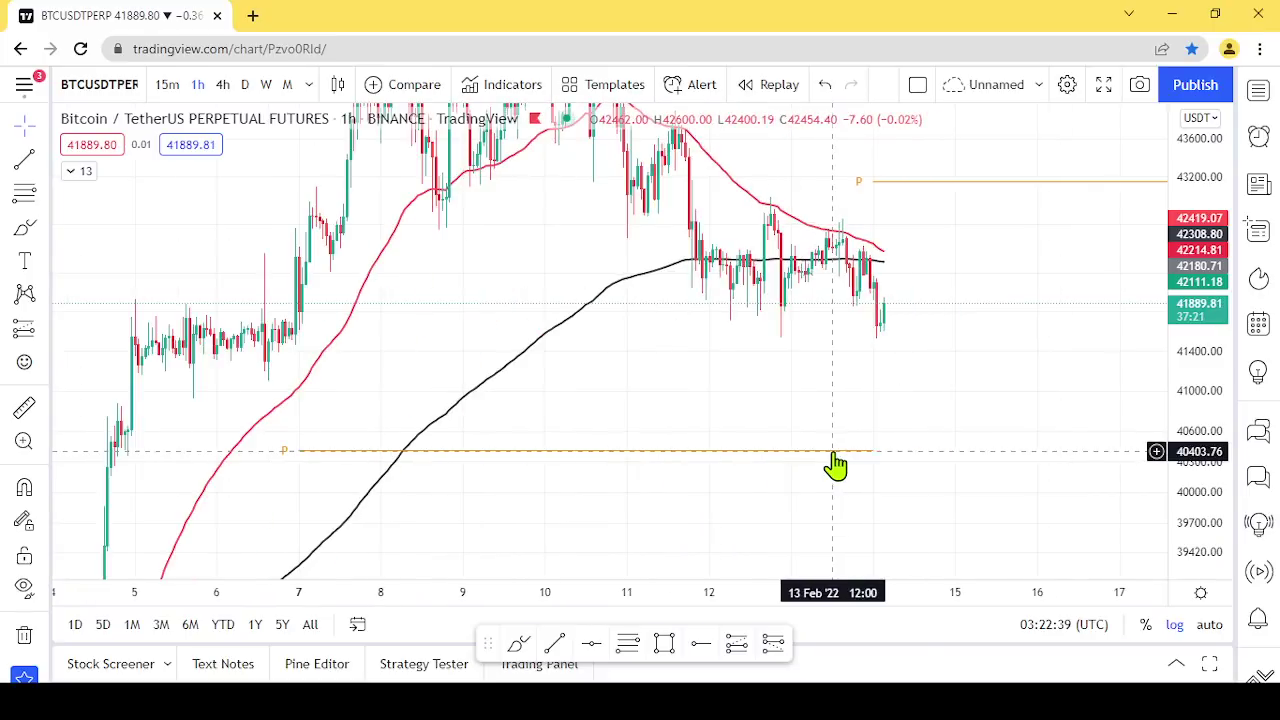
pyautogui.moveTo(900, 390); pyautogui.dragTo(814, 437)
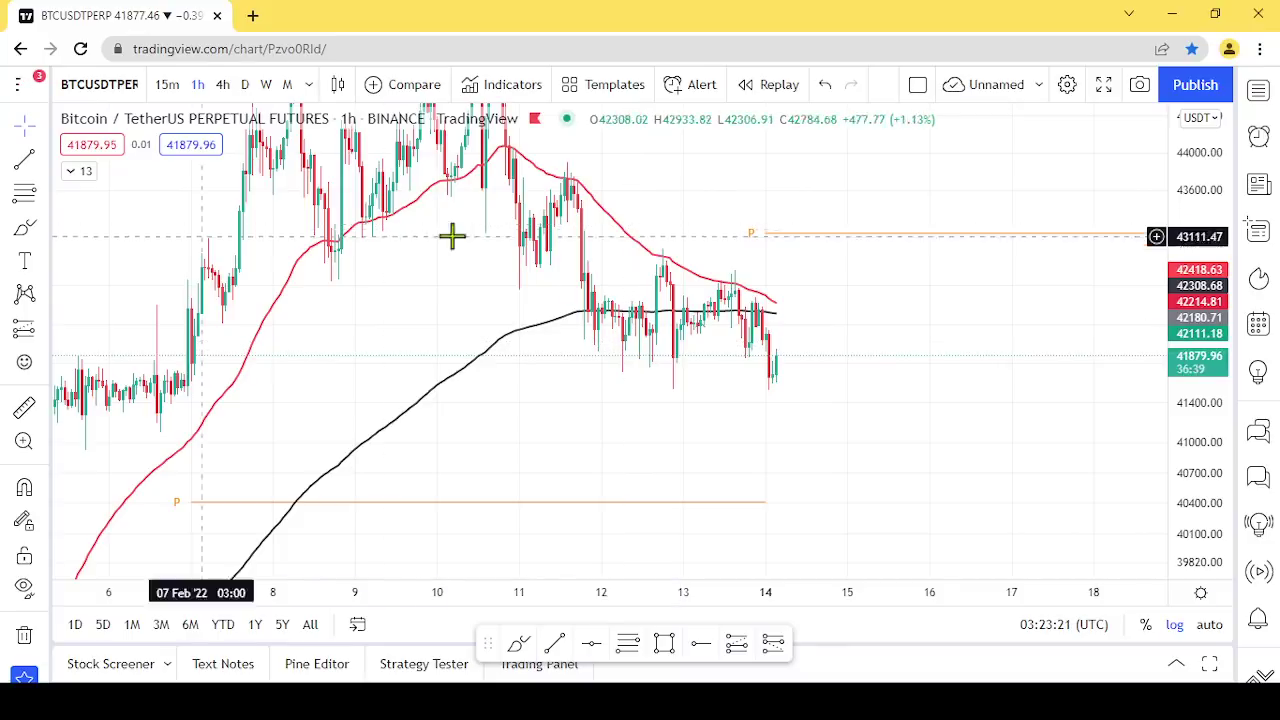
# Hide the SRI Strategy 1.1 and Pivots indicators on the 1h chart.
pyautogui.click(79, 171)
pyautogui.click(163, 193)
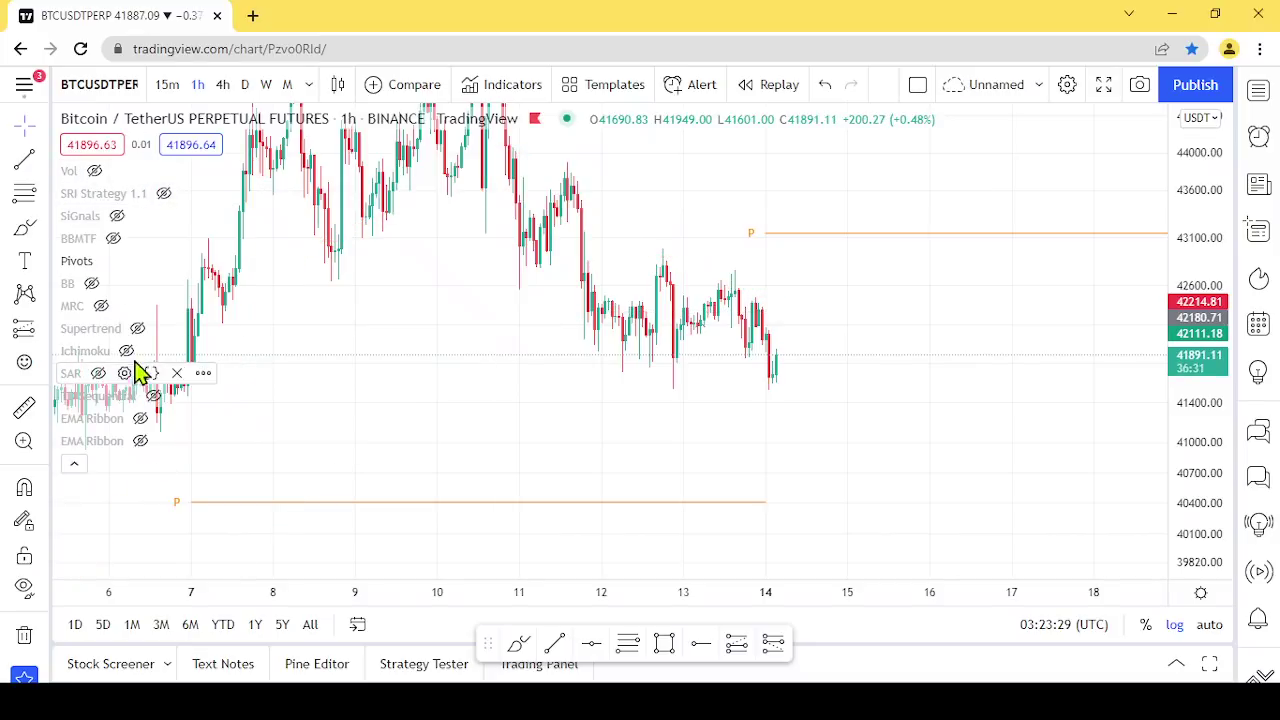
pyautogui.click(107, 262)
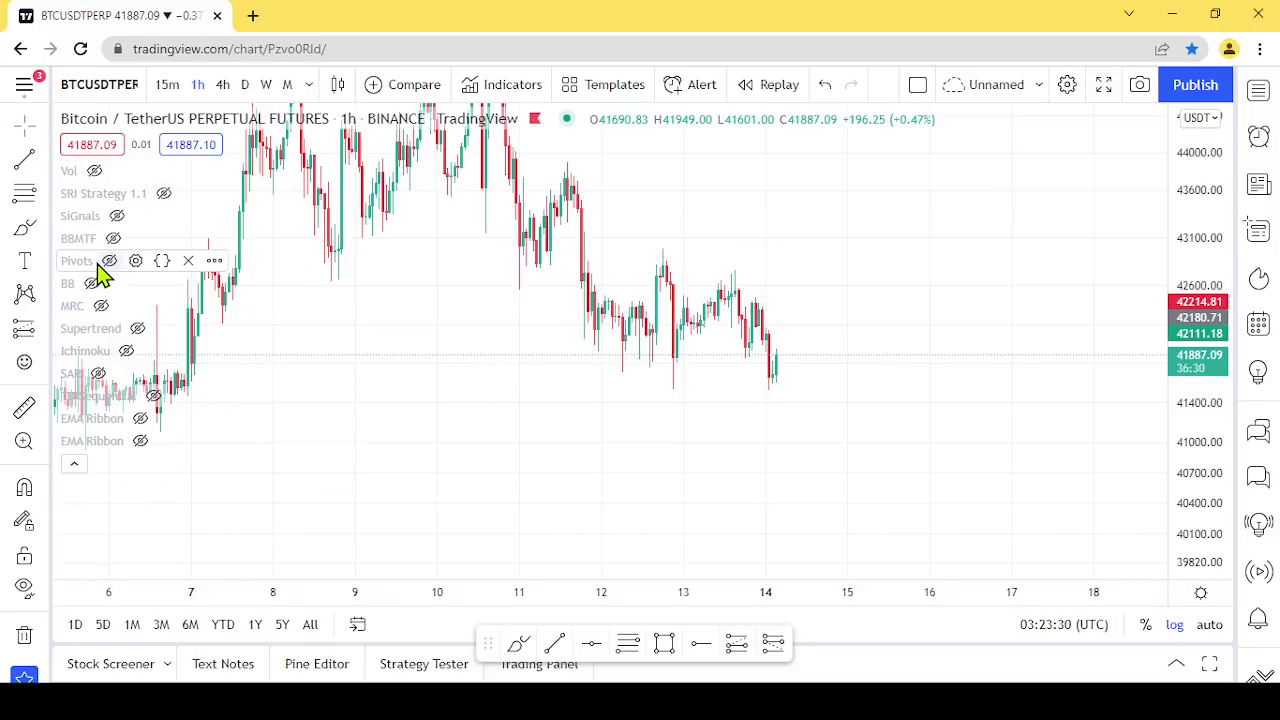
pyautogui.click(74, 464)
# Change the chart symbol to the red-flagged BTCUSD index from the watchlist and close the watchlist.
pyautogui.click(1259, 92)
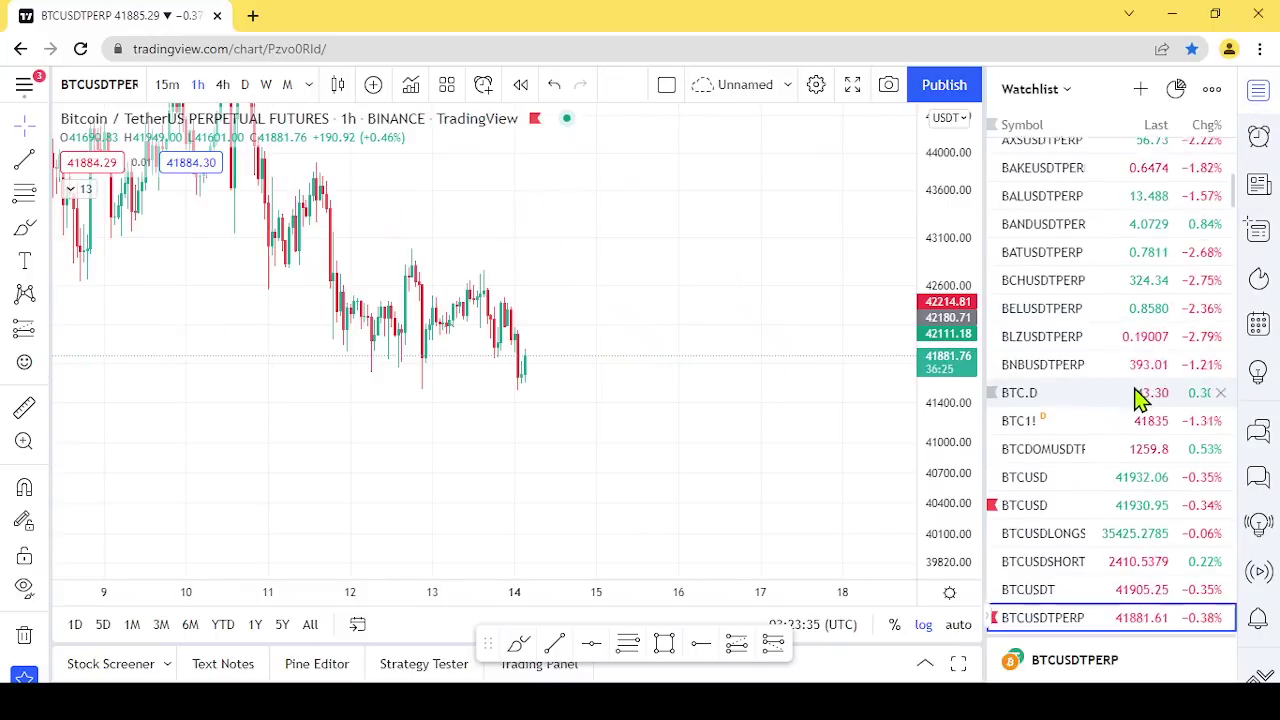
pyautogui.scroll(-1, 1135, 405)
pyautogui.click(1080, 413)
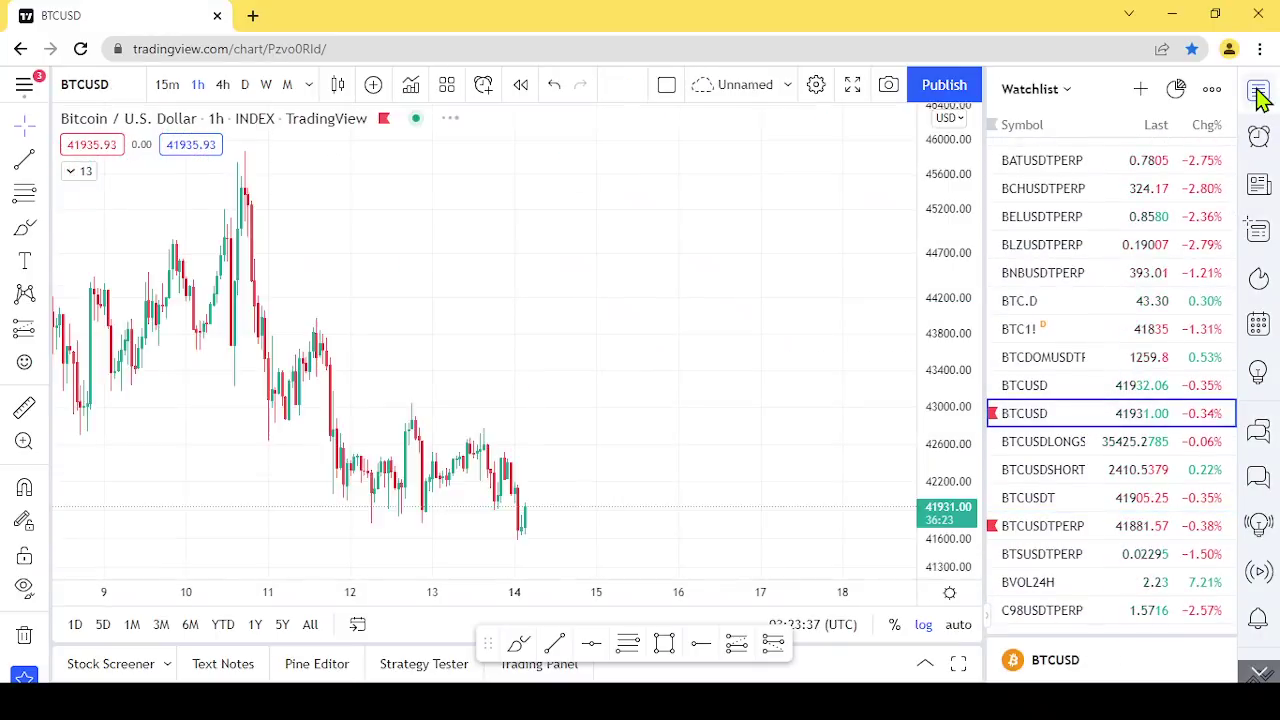
pyautogui.click(1259, 92)
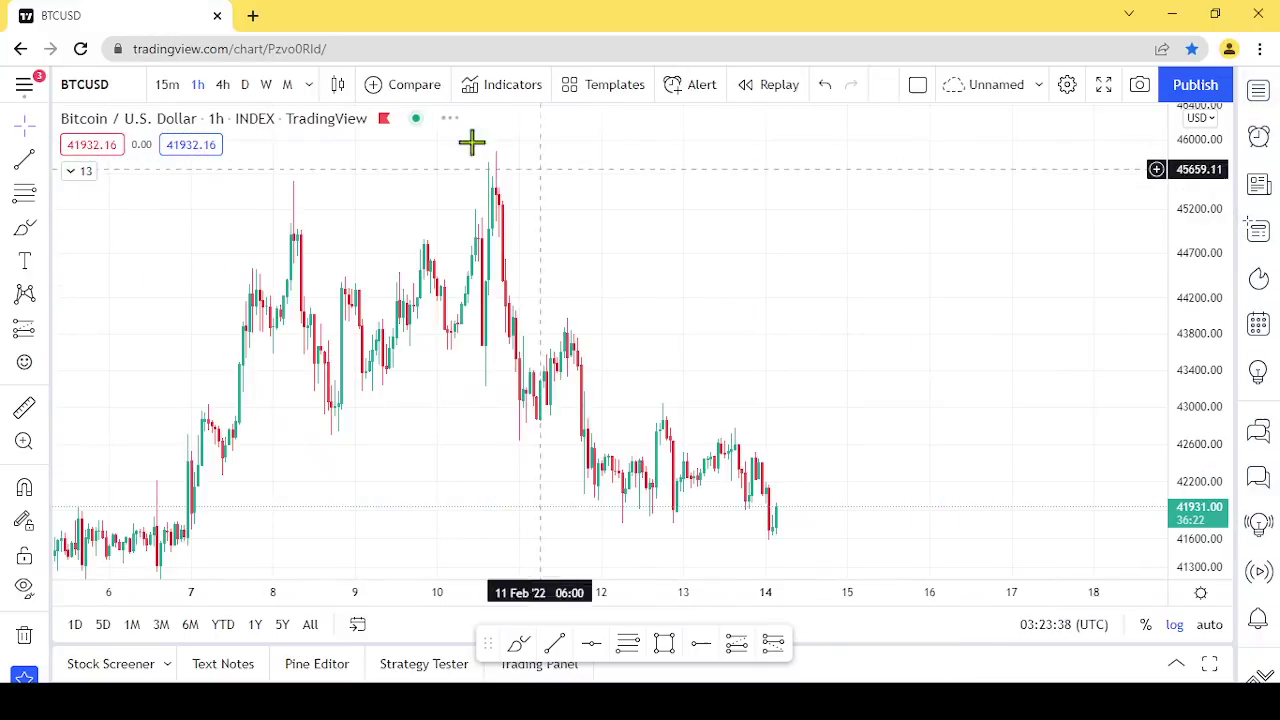
# Switch the BTCUSD chart to the monthly interval and compress the price scale to show the candles from 2017 to 2022.
pyautogui.click(289, 90)
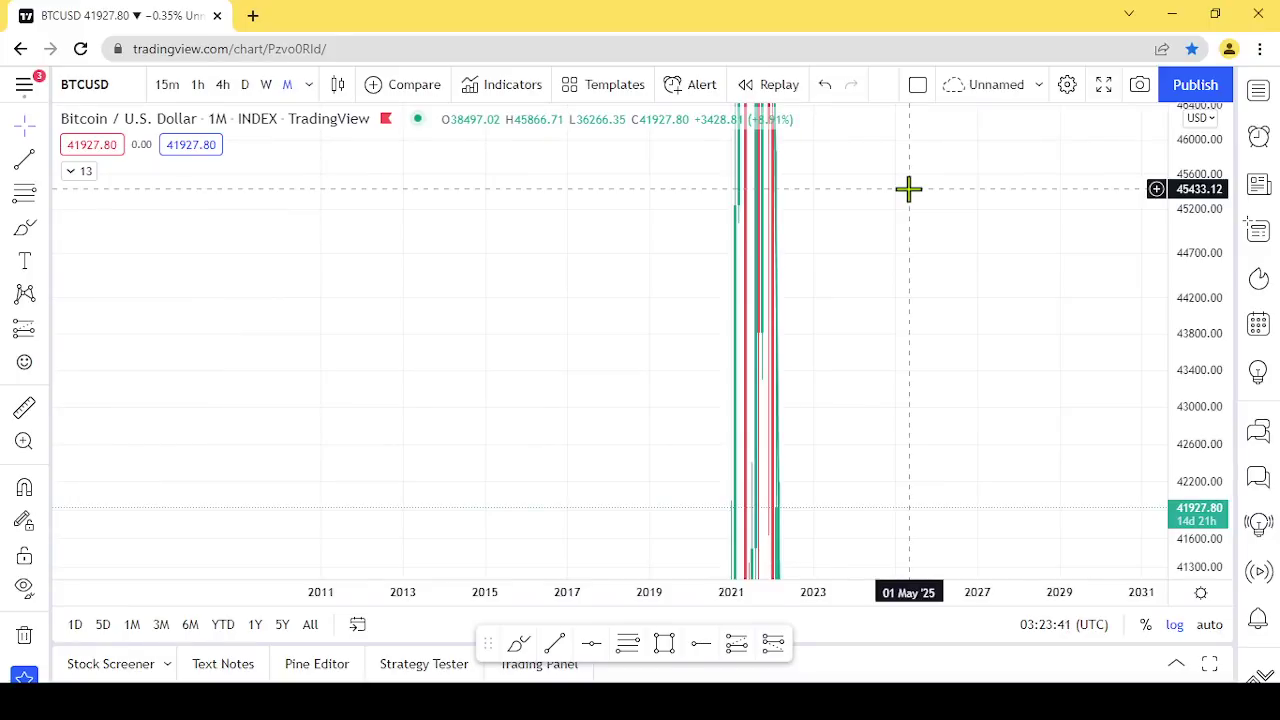
pyautogui.moveTo(1220, 157); pyautogui.dragTo(1211, 351)
pyautogui.moveTo(1196, 164); pyautogui.dragTo(1020, 483)
pyautogui.scroll(3, 734, 371)
pyautogui.moveTo(734, 371); pyautogui.dragTo(960, 264)
pyautogui.scroll(5, 1003, 283)
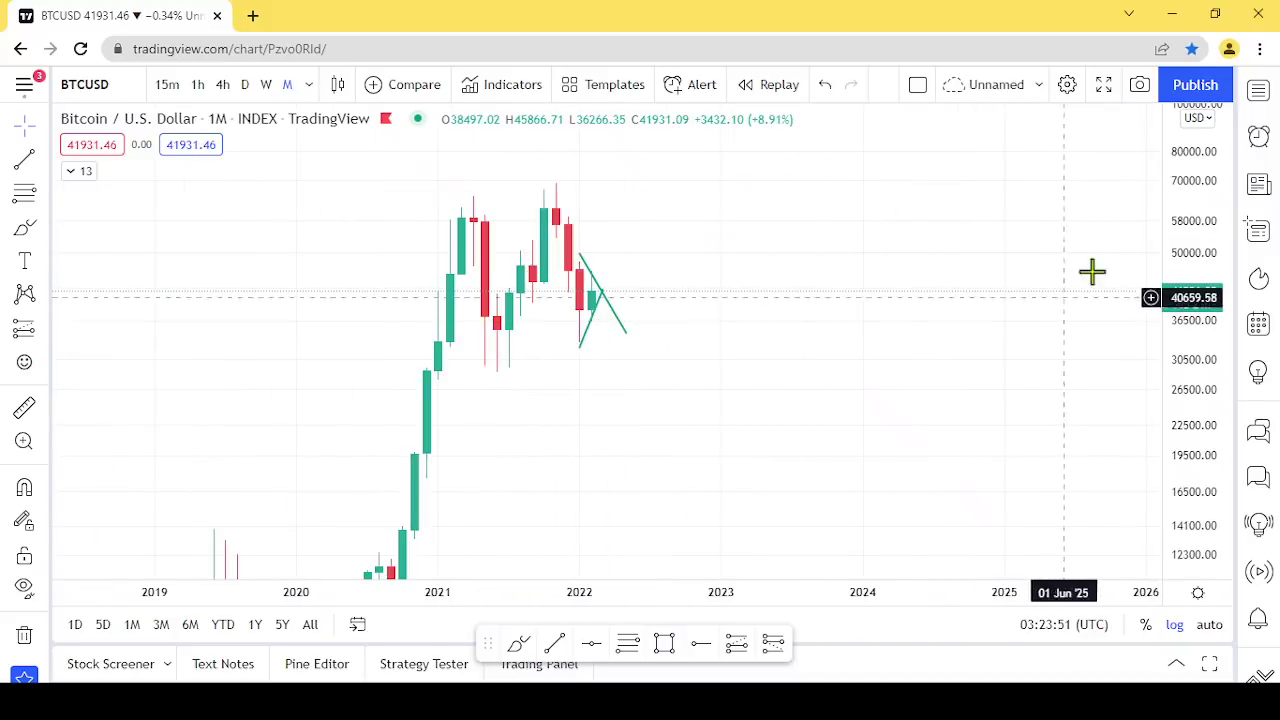
pyautogui.moveTo(1211, 183); pyautogui.dragTo(1182, 437)
pyautogui.moveTo(520, 414); pyautogui.dragTo(771, 349)
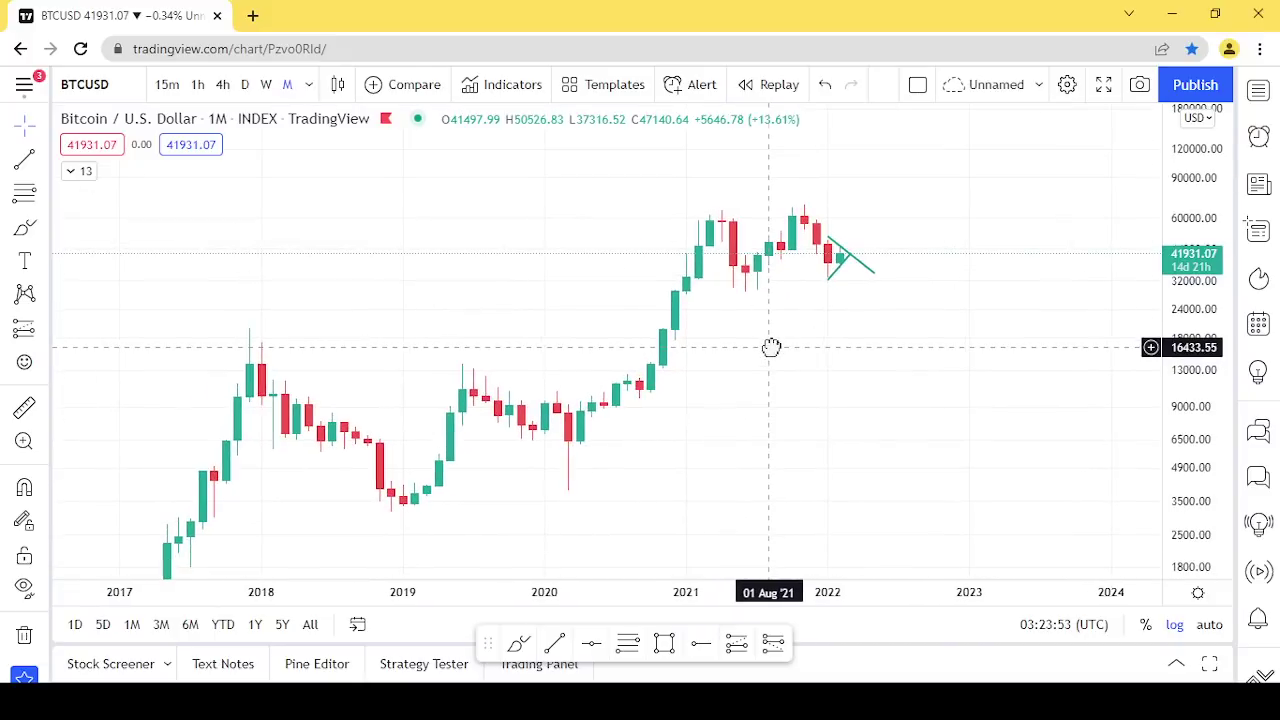
# Remove all drawings from the monthly BTCUSD chart.
pyautogui.rightClick(780, 306)
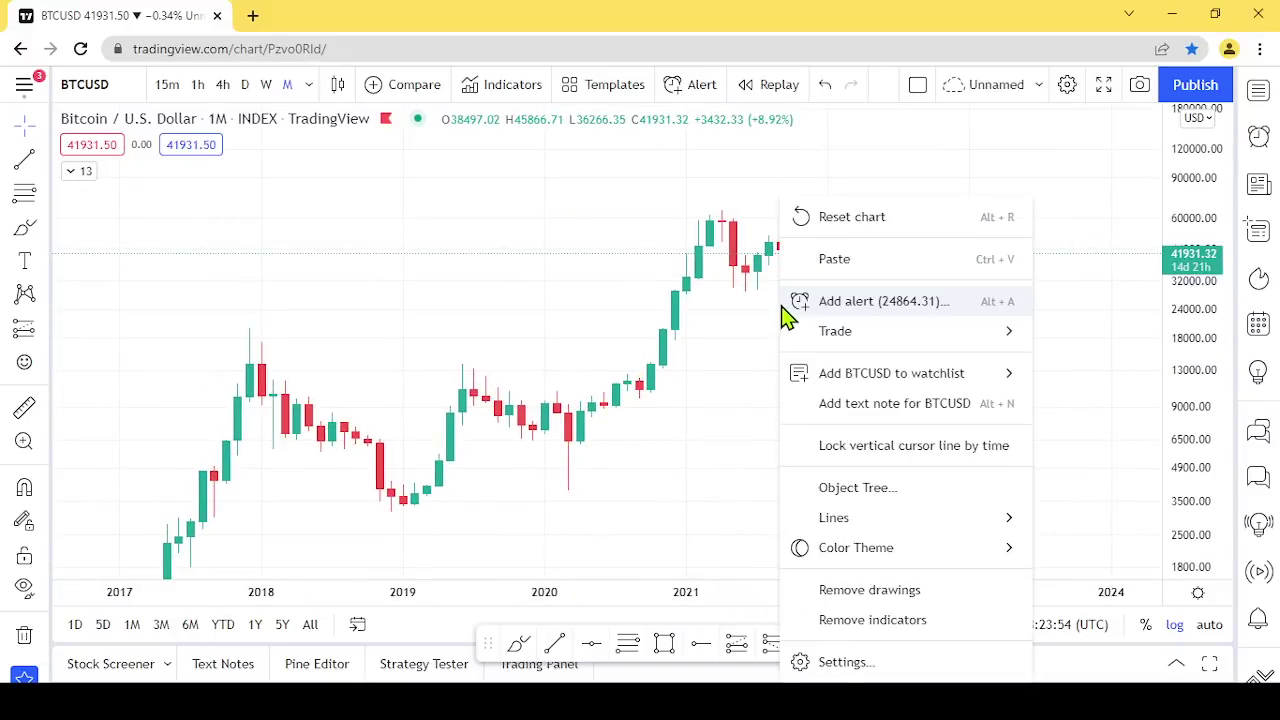
pyautogui.click(872, 589)
pyautogui.moveTo(770, 350); pyautogui.dragTo(831, 374)
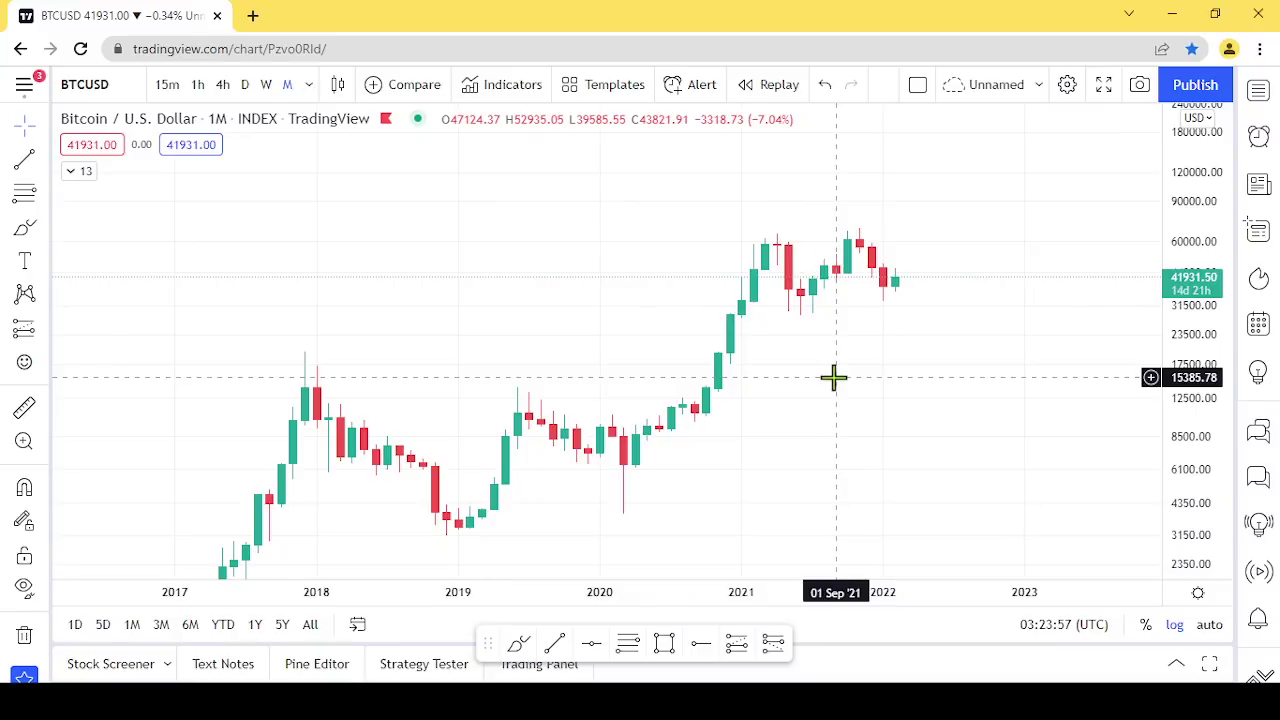
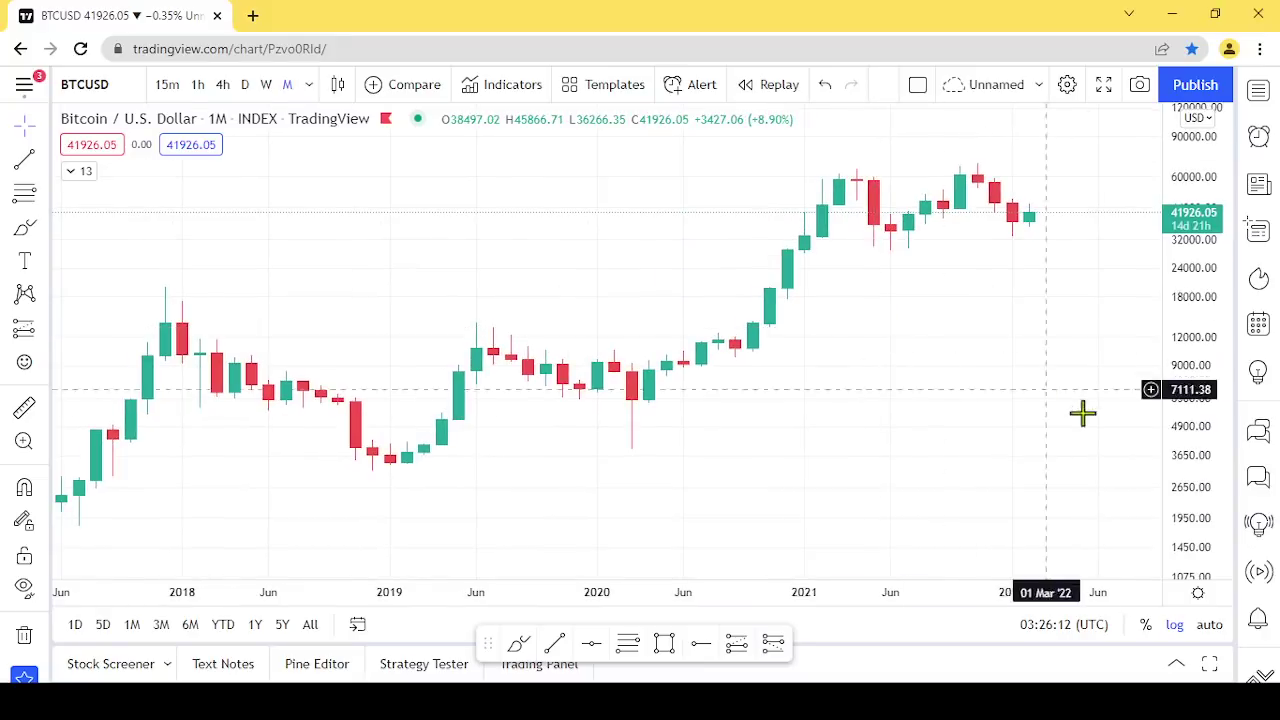
# Examine the monthly candles from the 2017 peak to February 2022, comparing the 2018 decline, the 2020 rally and the 2021 range.
pyautogui.moveTo(1203, 463); pyautogui.dragTo(1189, 349)
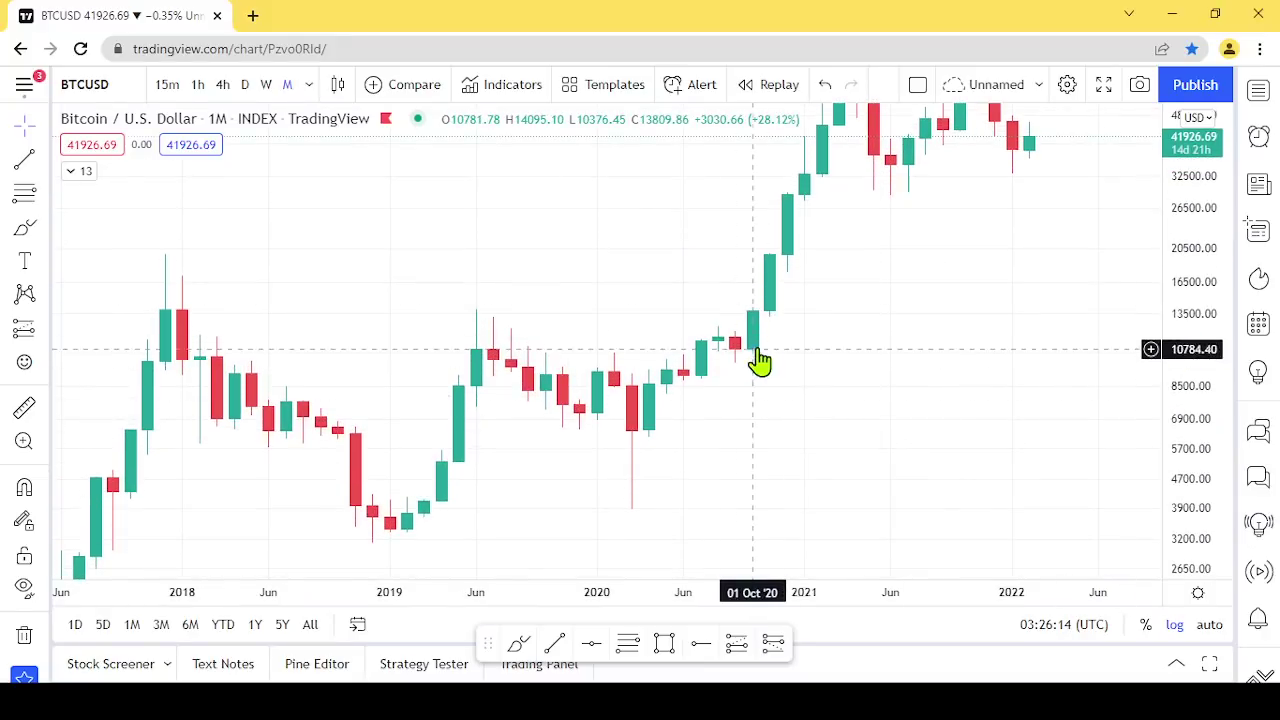
pyautogui.moveTo(800, 309); pyautogui.dragTo(789, 360)
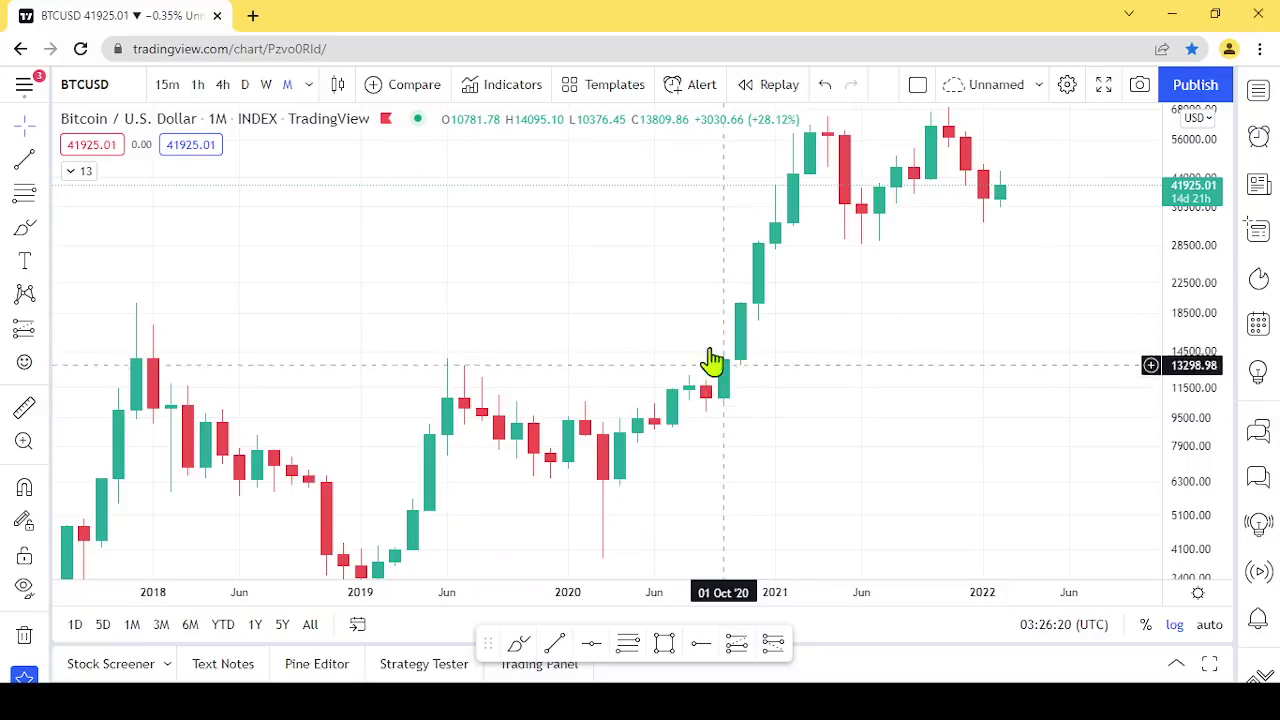
pyautogui.moveTo(690, 358); pyautogui.dragTo(837, 266)
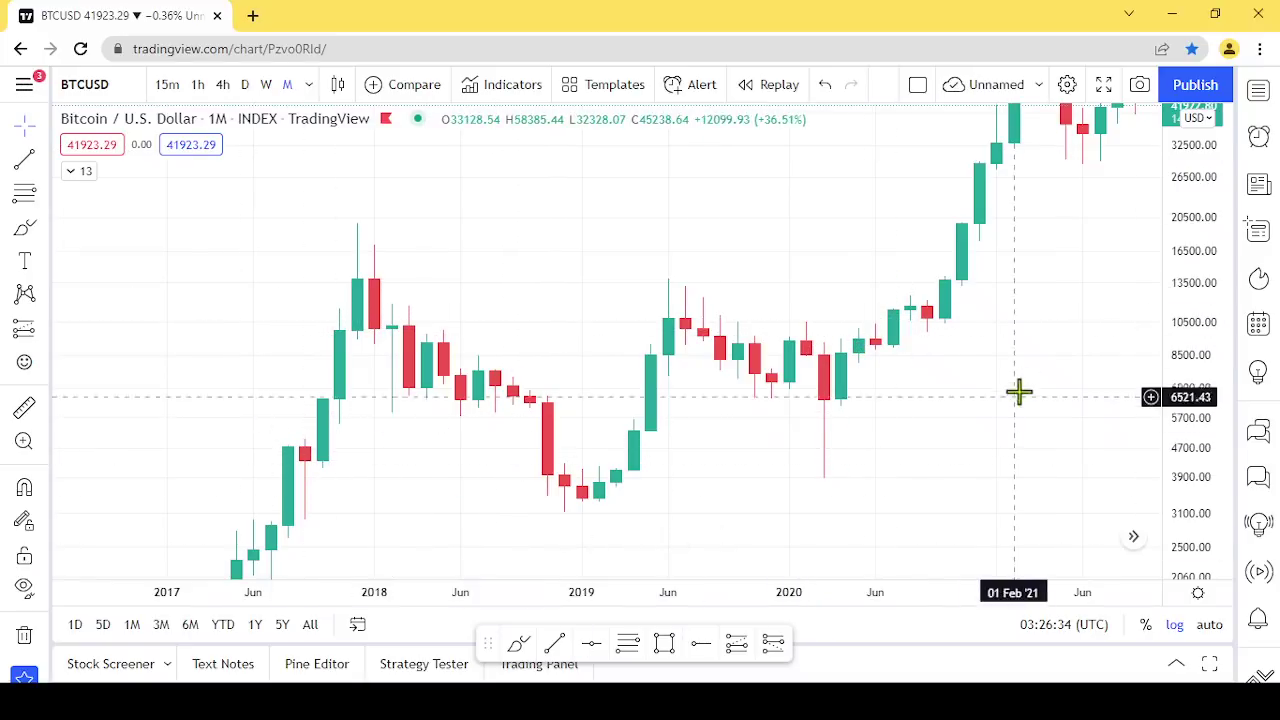
pyautogui.moveTo(1020, 323); pyautogui.dragTo(718, 428)
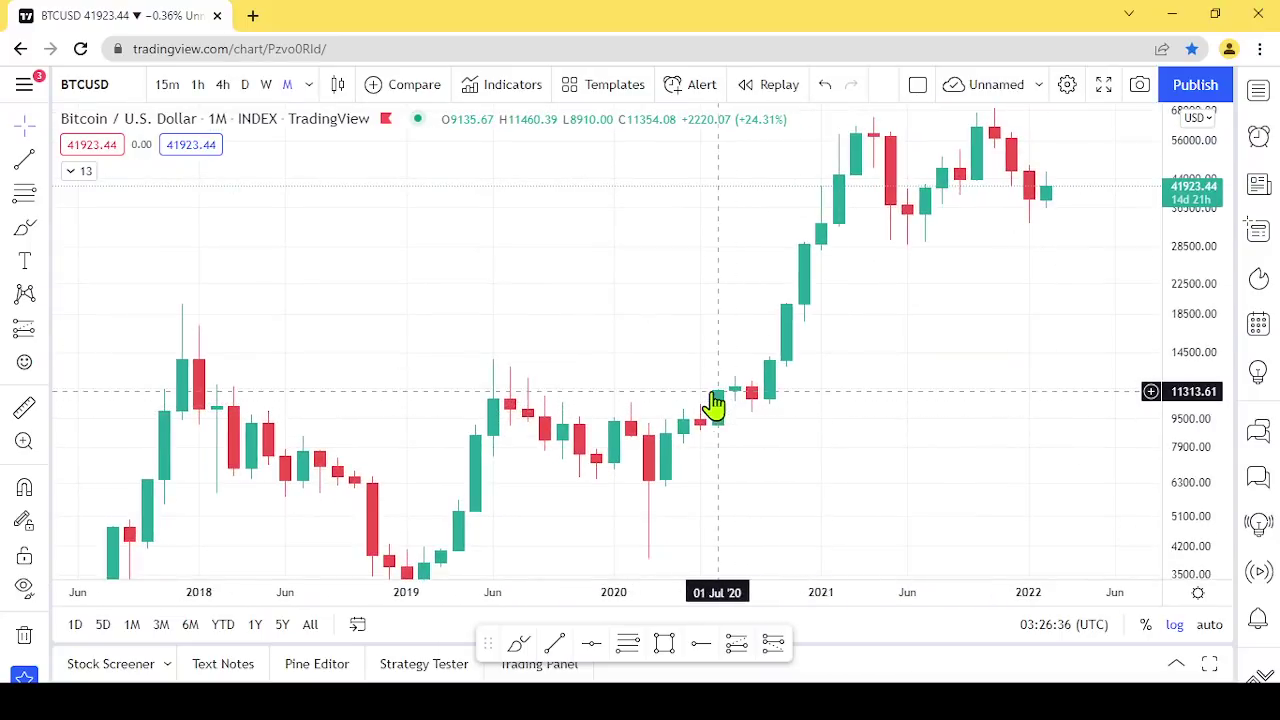
pyautogui.moveTo(1058, 240); pyautogui.dragTo(943, 303)
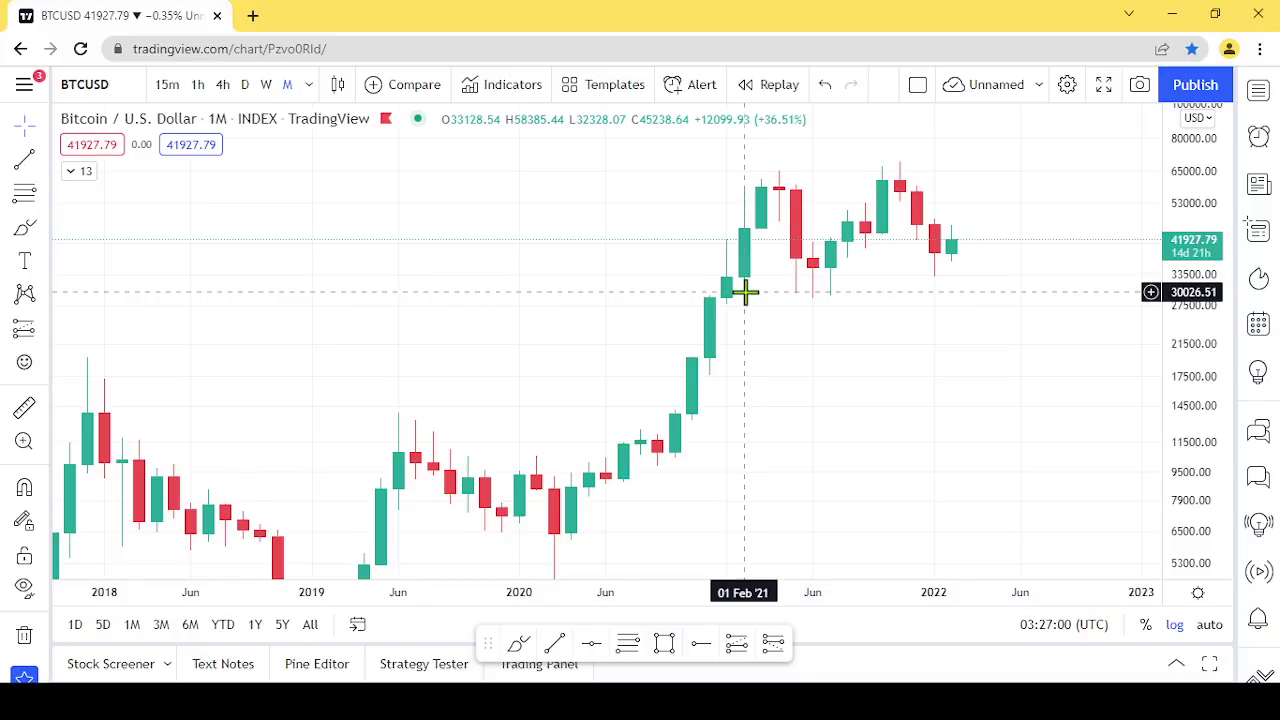
pyautogui.hscroll(1, 745, 291)
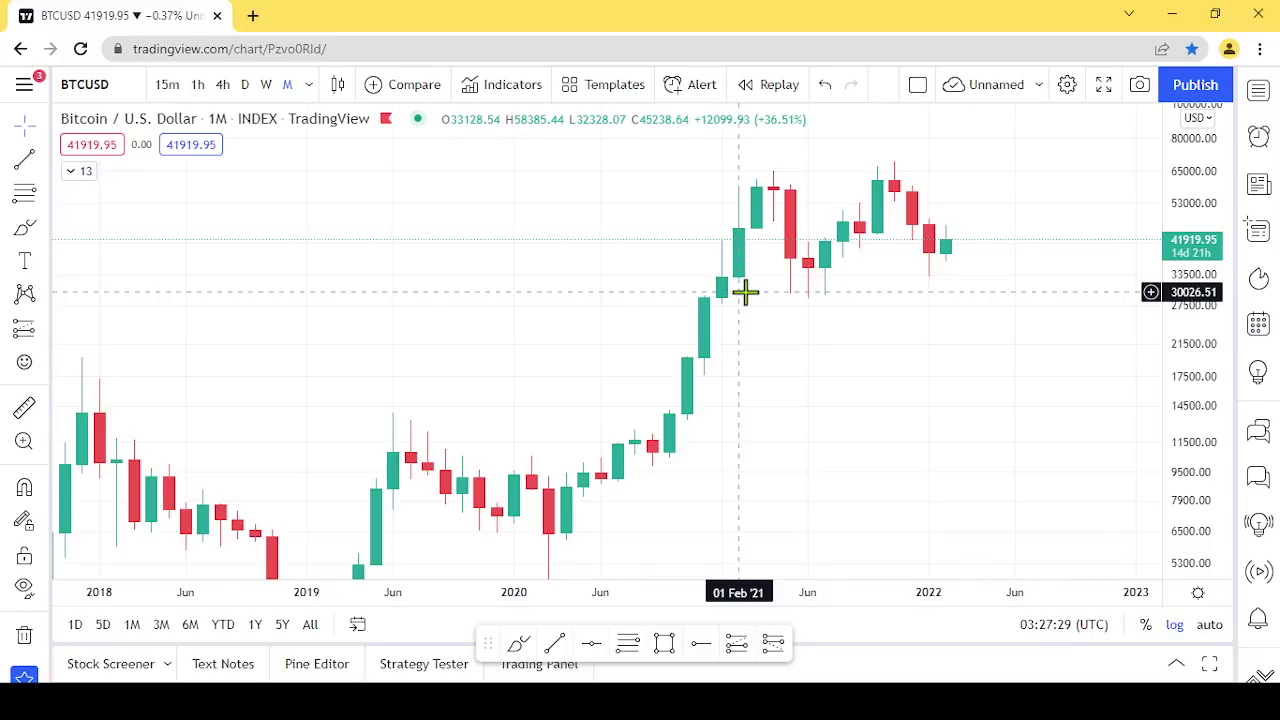
pyautogui.moveTo(529, 357); pyautogui.dragTo(706, 183)
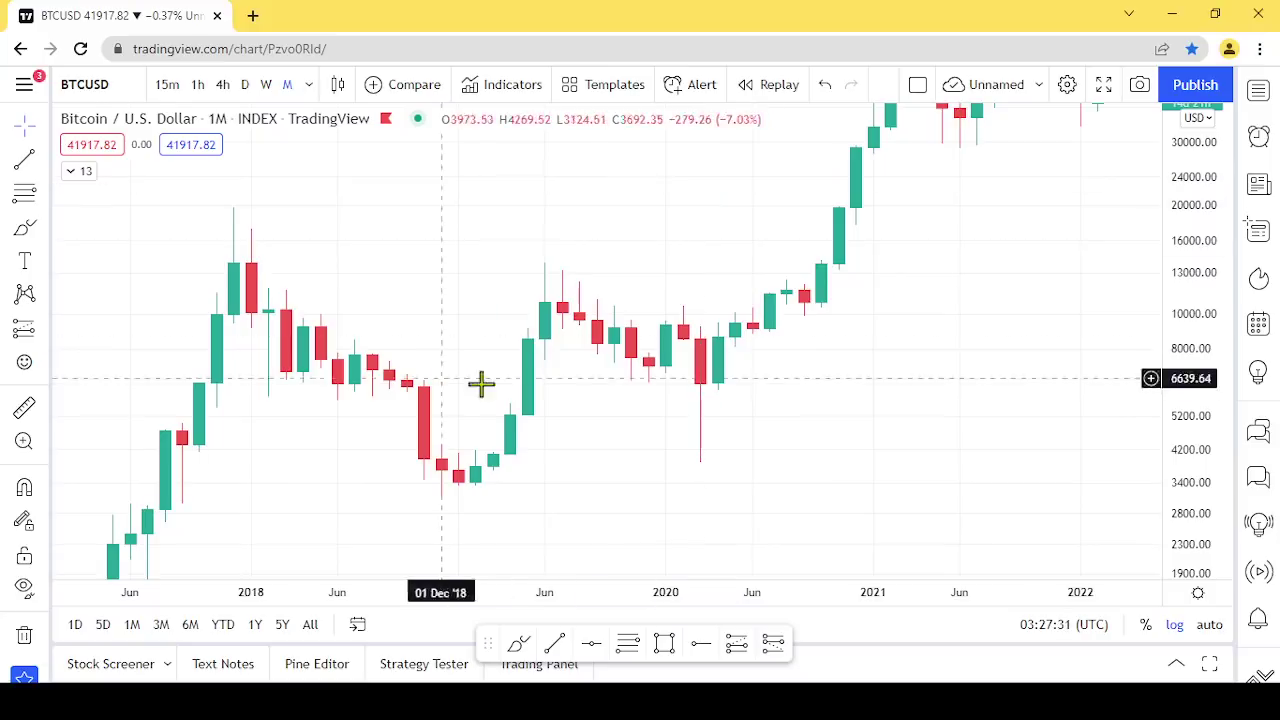
pyautogui.moveTo(1180, 163); pyautogui.dragTo(1178, 313)
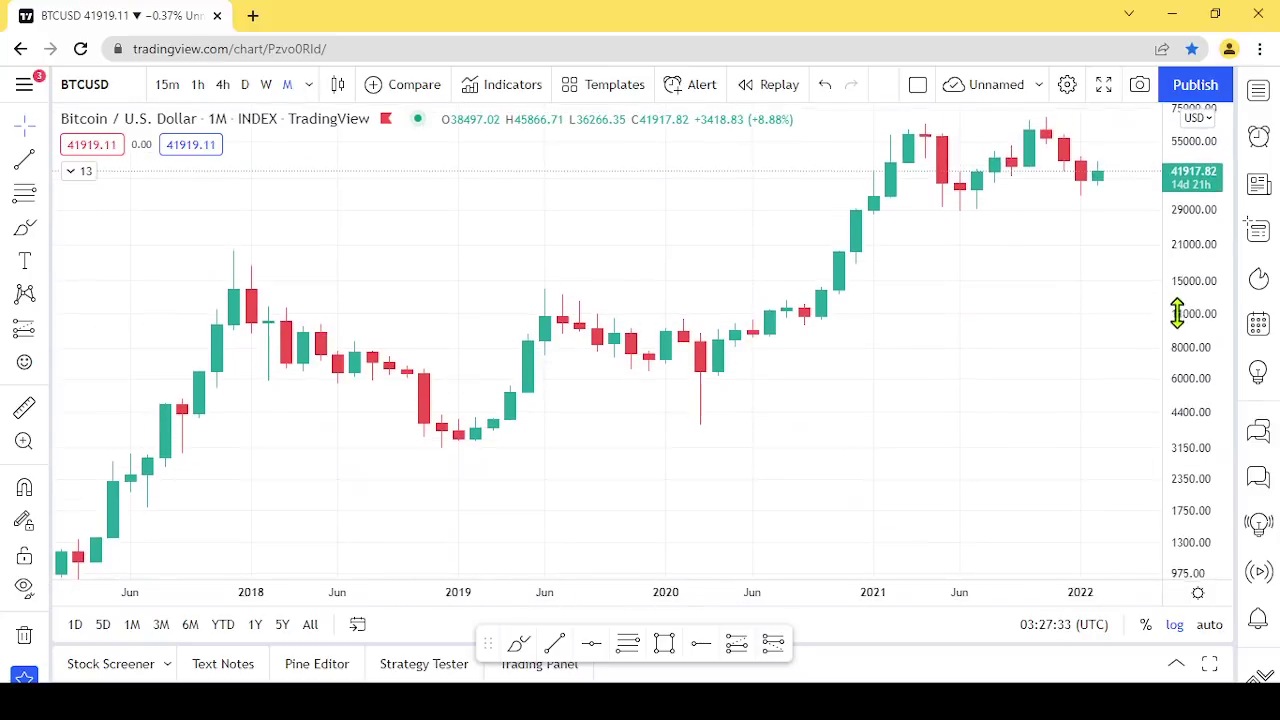
pyautogui.moveTo(1006, 283); pyautogui.dragTo(586, 400)
pyautogui.scroll(2, 893, 258)
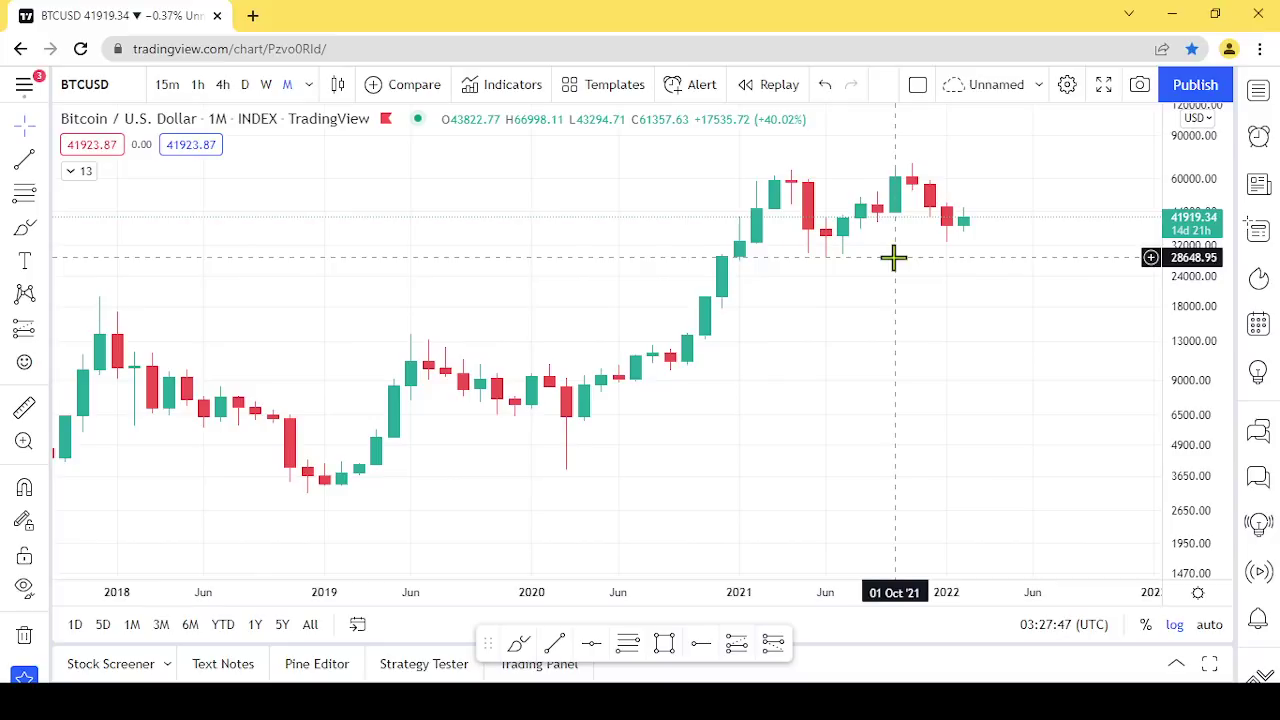
pyautogui.scroll(-3, 893, 258)
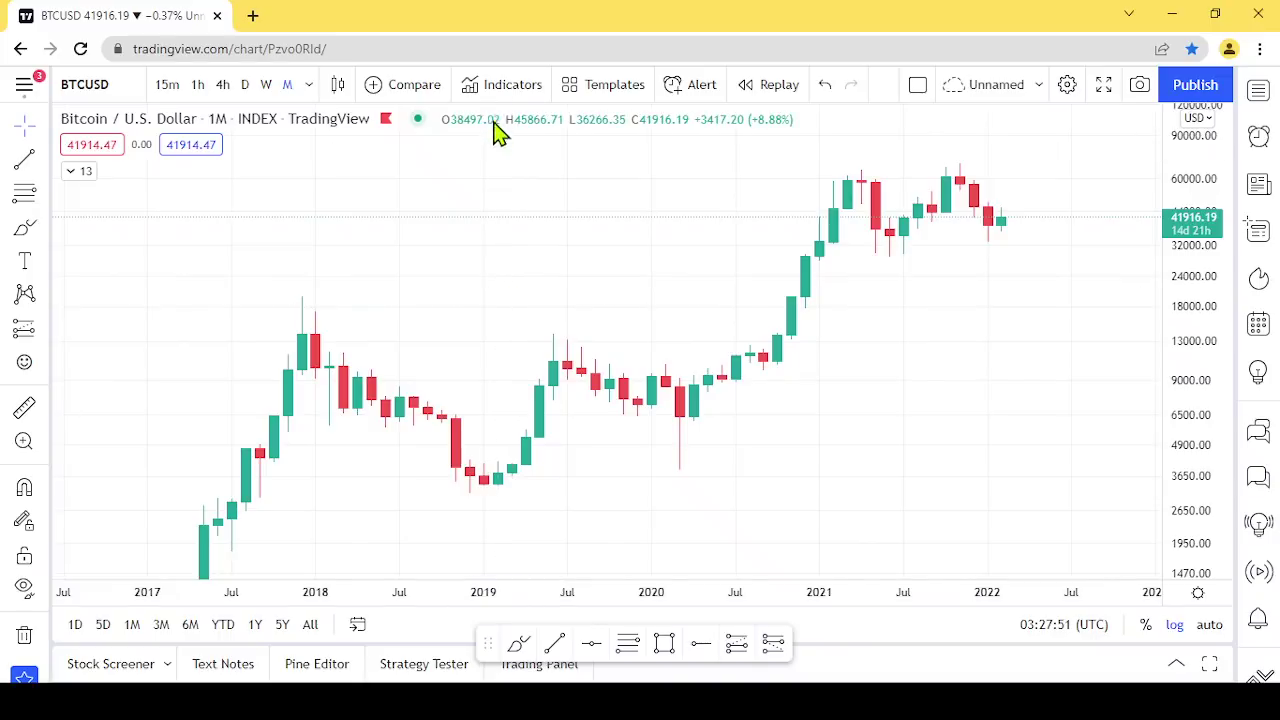
# Add the Moving Average Convergence Divergence indicator to the monthly BTCUSD chart by searching for "macd".
pyautogui.click(505, 88)
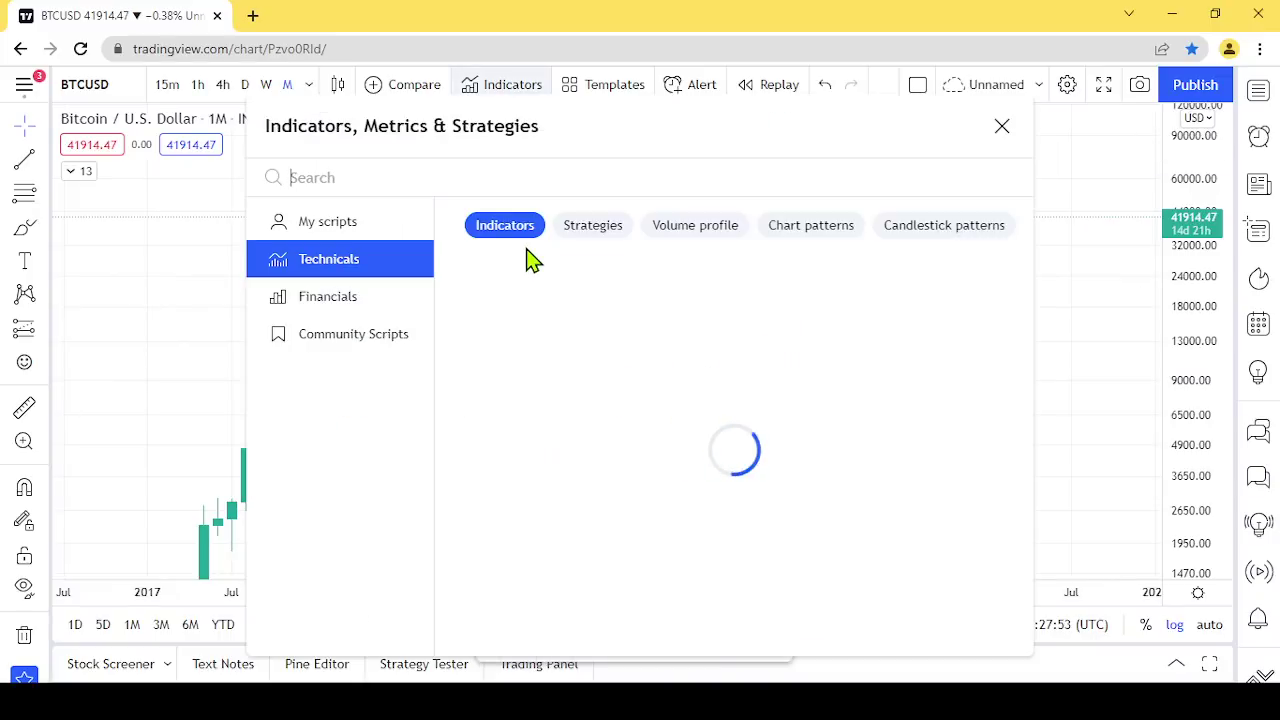
pyautogui.write('ma')
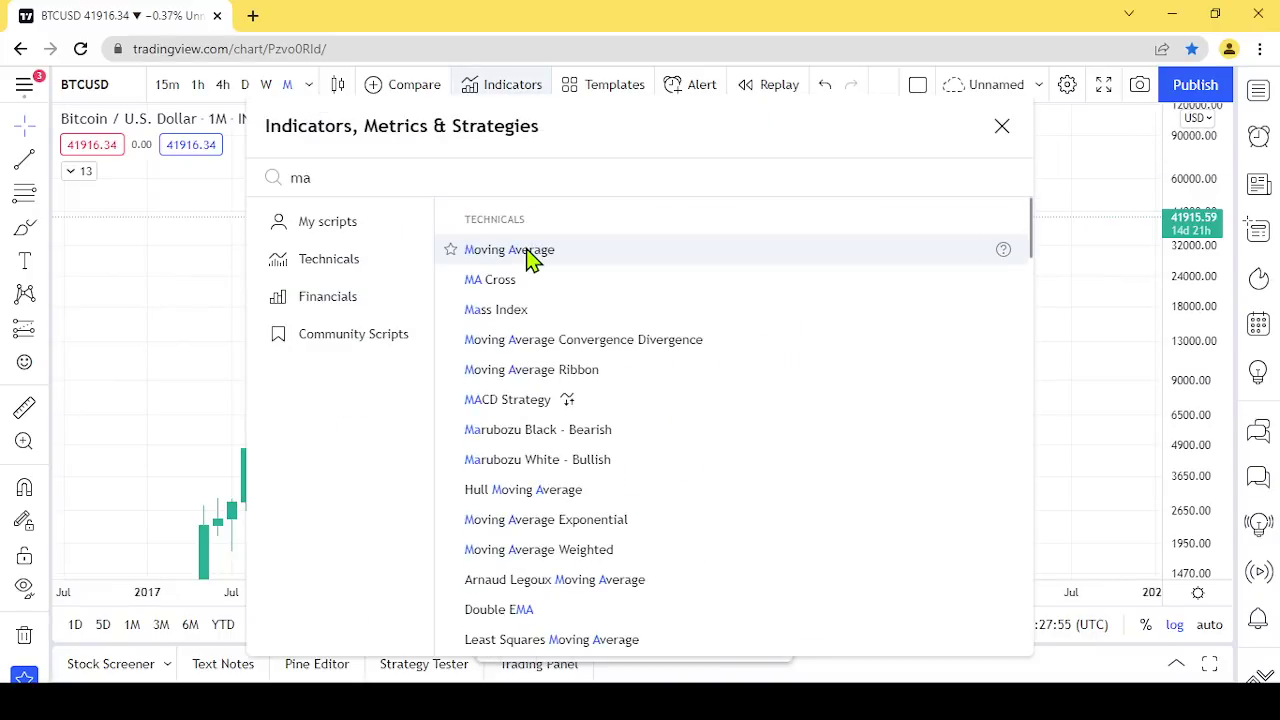
pyautogui.write('cd')
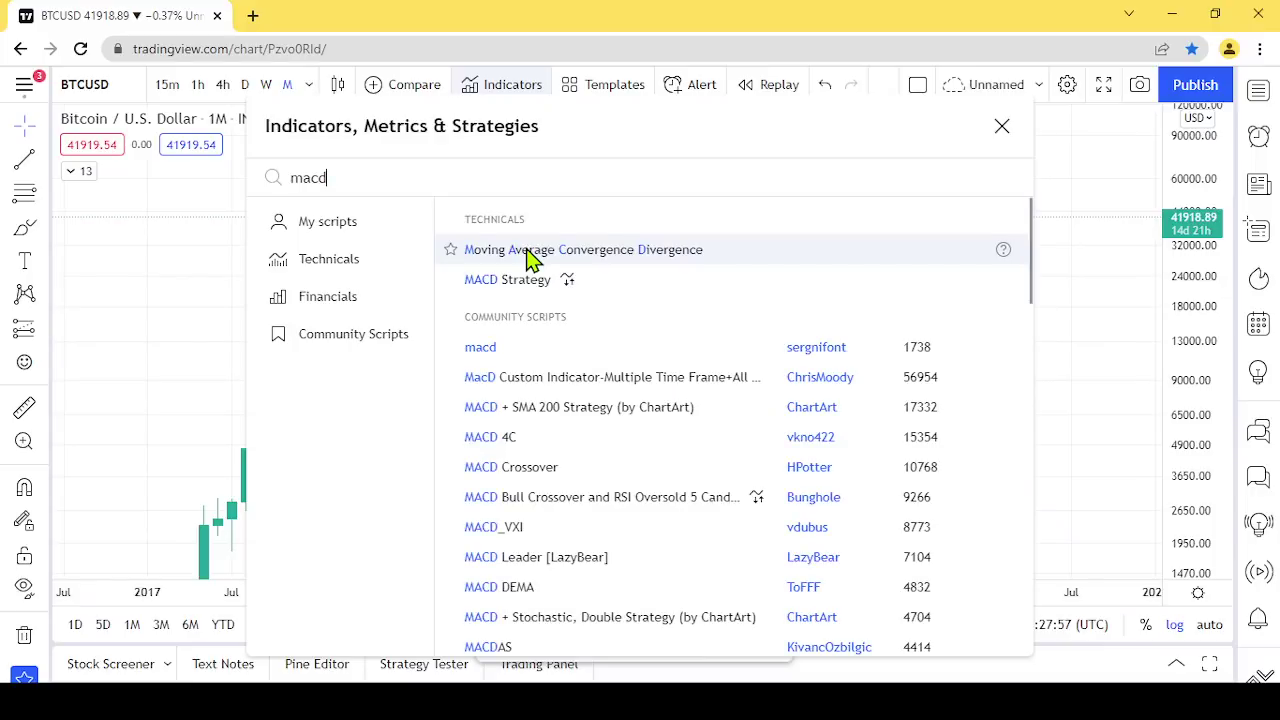
pyautogui.press('Return')
pyautogui.click(1002, 125)
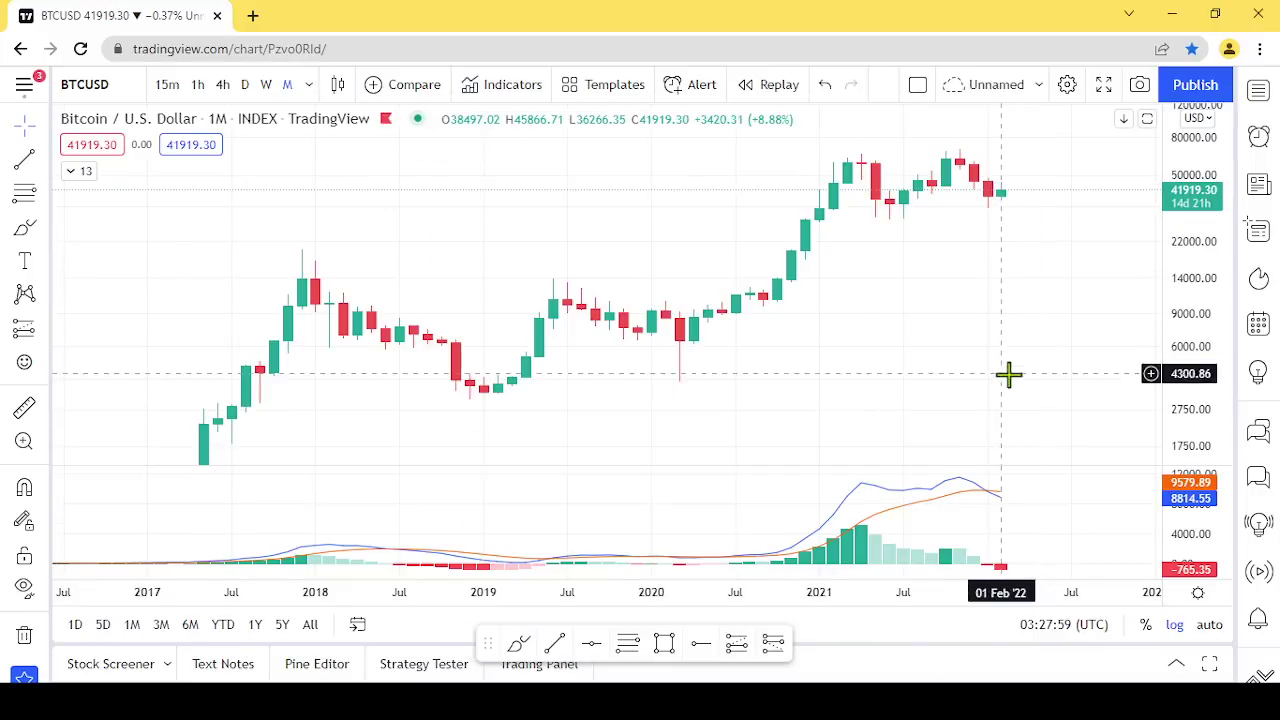
# Examine the MACD lines and histogram against the monthly BTCUSD candles for the 2013 to 2017 cycle, with the indicator scale adjusted.
pyautogui.scroll(5, 1008, 374)
pyautogui.moveTo(294, 440); pyautogui.dragTo(648, 395)
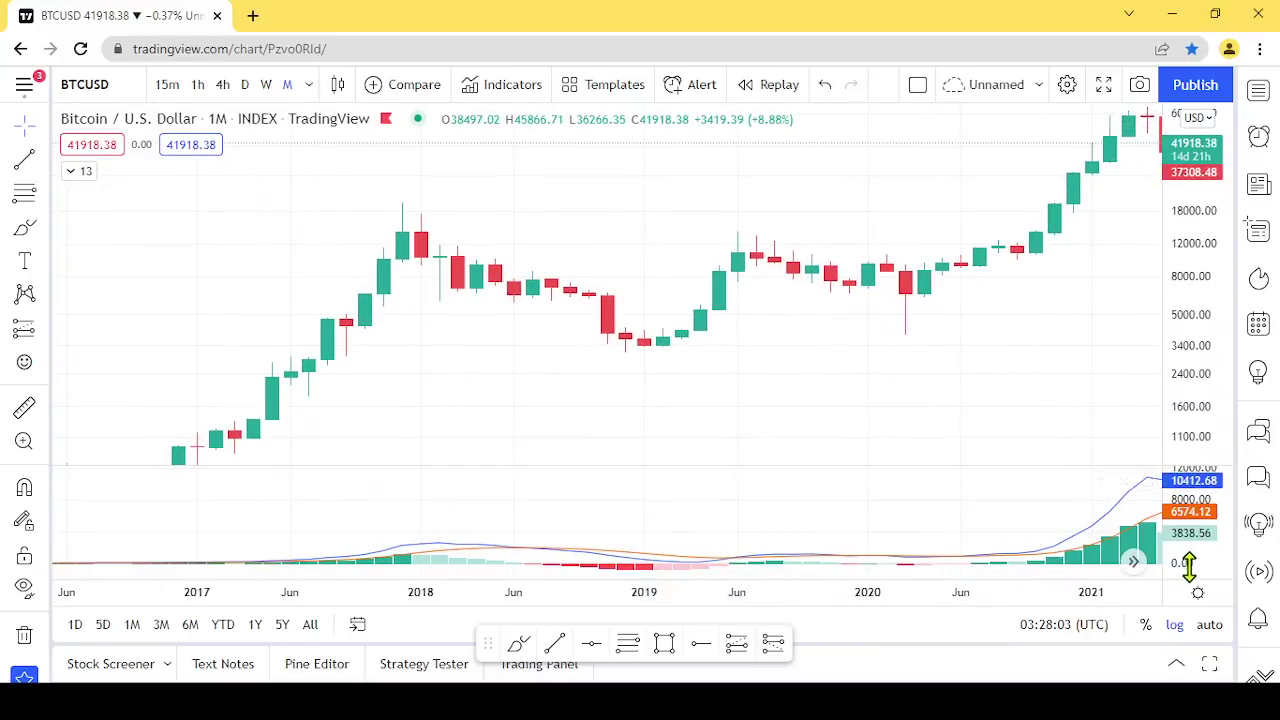
pyautogui.moveTo(1188, 566); pyautogui.dragTo(1180, 503)
pyautogui.hscroll(-3, 724, 520)
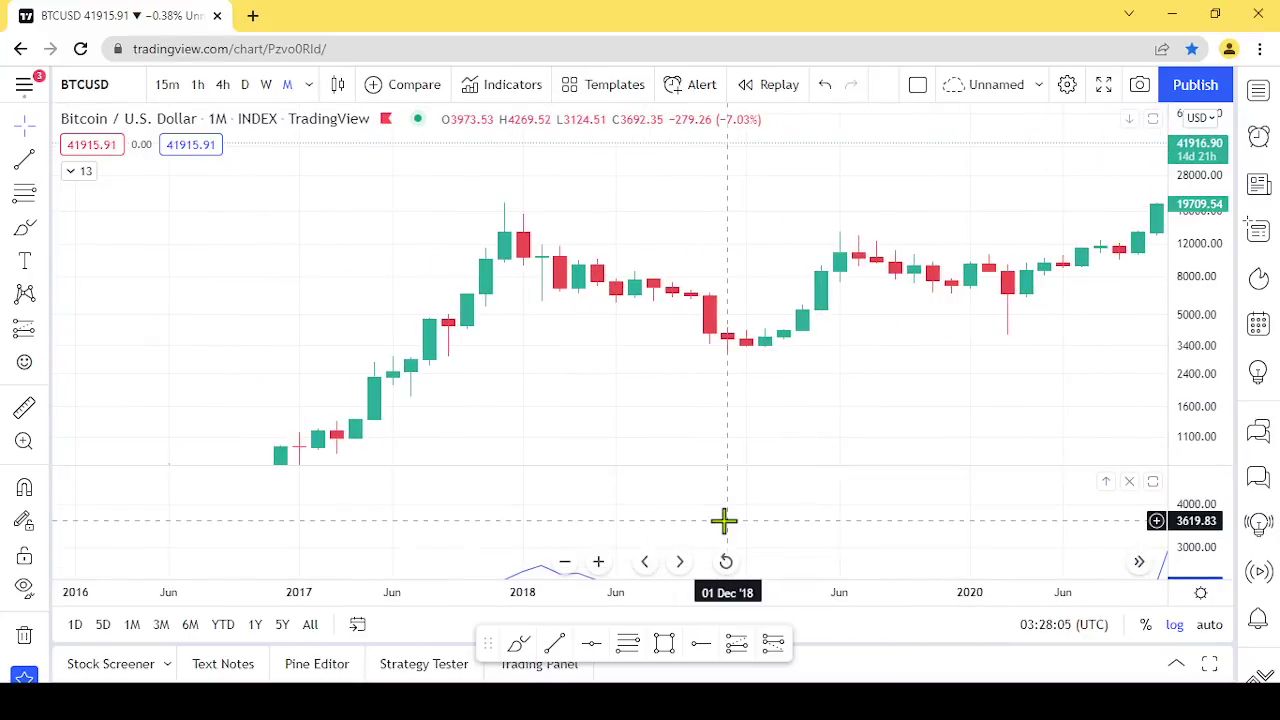
pyautogui.moveTo(724, 520); pyautogui.dragTo(1020, 532)
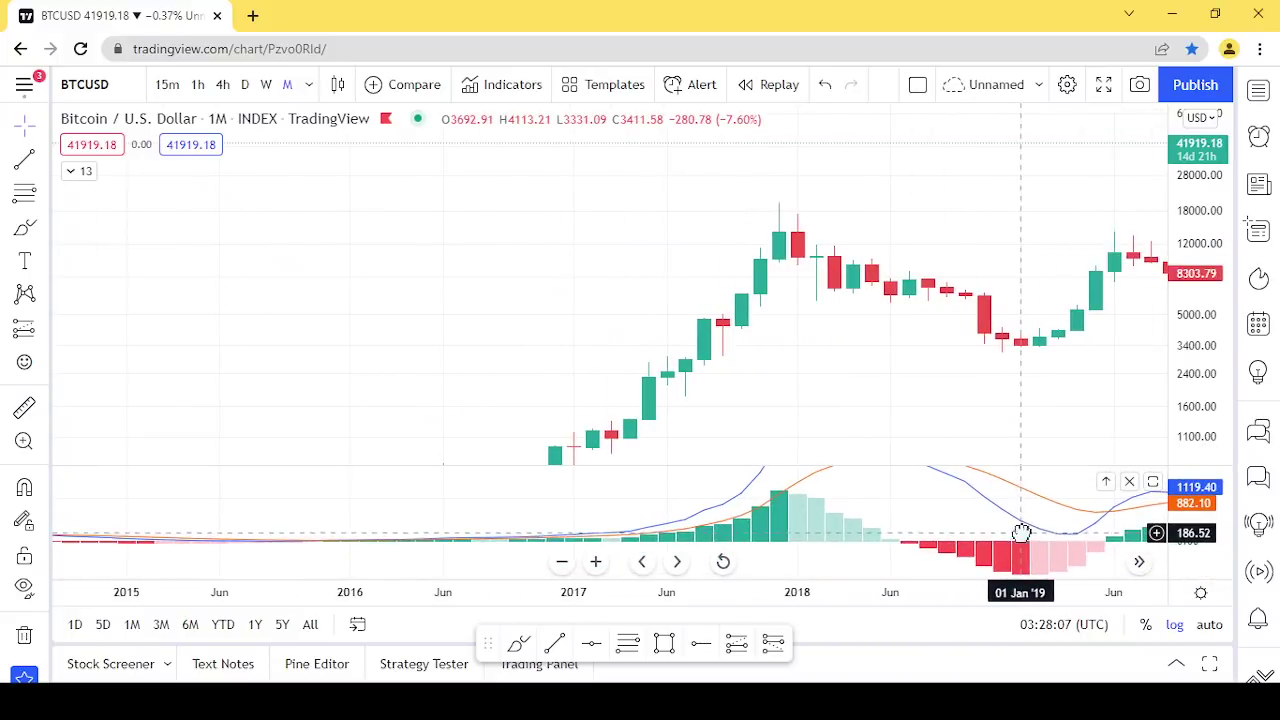
pyautogui.moveTo(1186, 551); pyautogui.dragTo(1186, 486)
pyautogui.moveTo(680, 414); pyautogui.dragTo(787, 210)
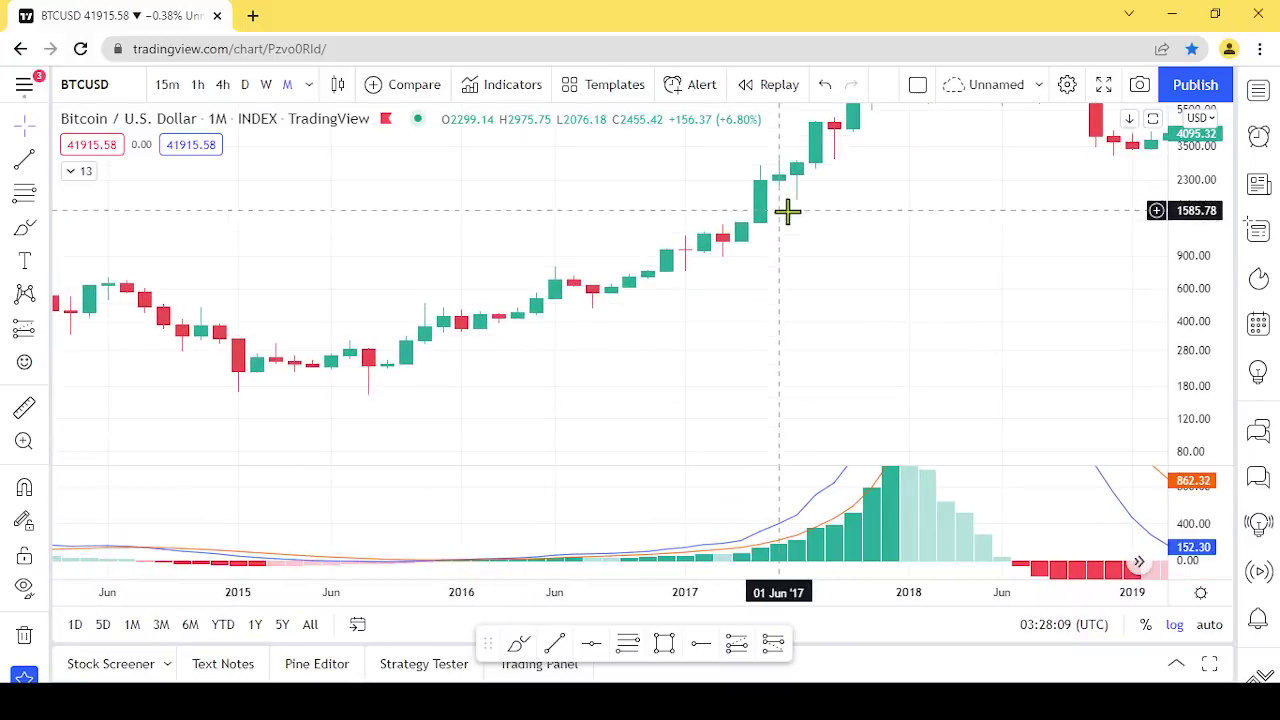
pyautogui.moveTo(561, 330); pyautogui.dragTo(908, 400)
pyautogui.moveTo(1212, 570); pyautogui.dragTo(1193, 530)
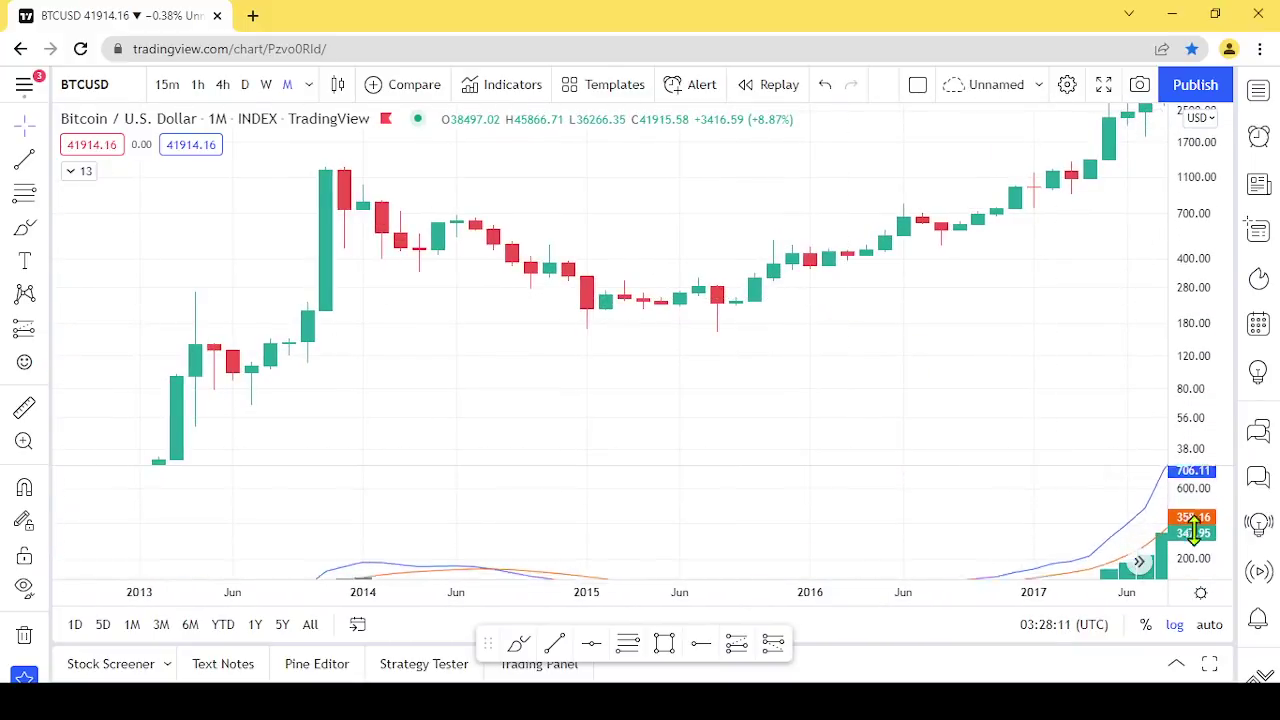
pyautogui.moveTo(577, 543); pyautogui.dragTo(634, 440)
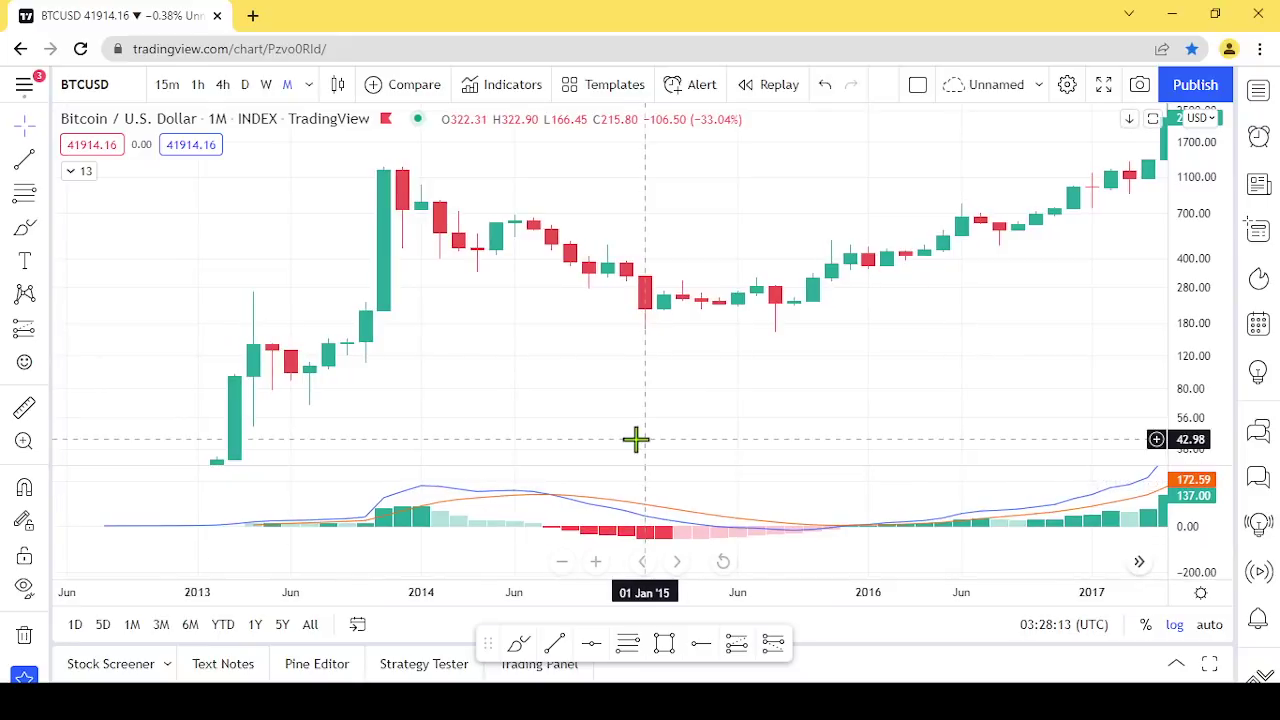
pyautogui.hscroll(1, 636, 438)
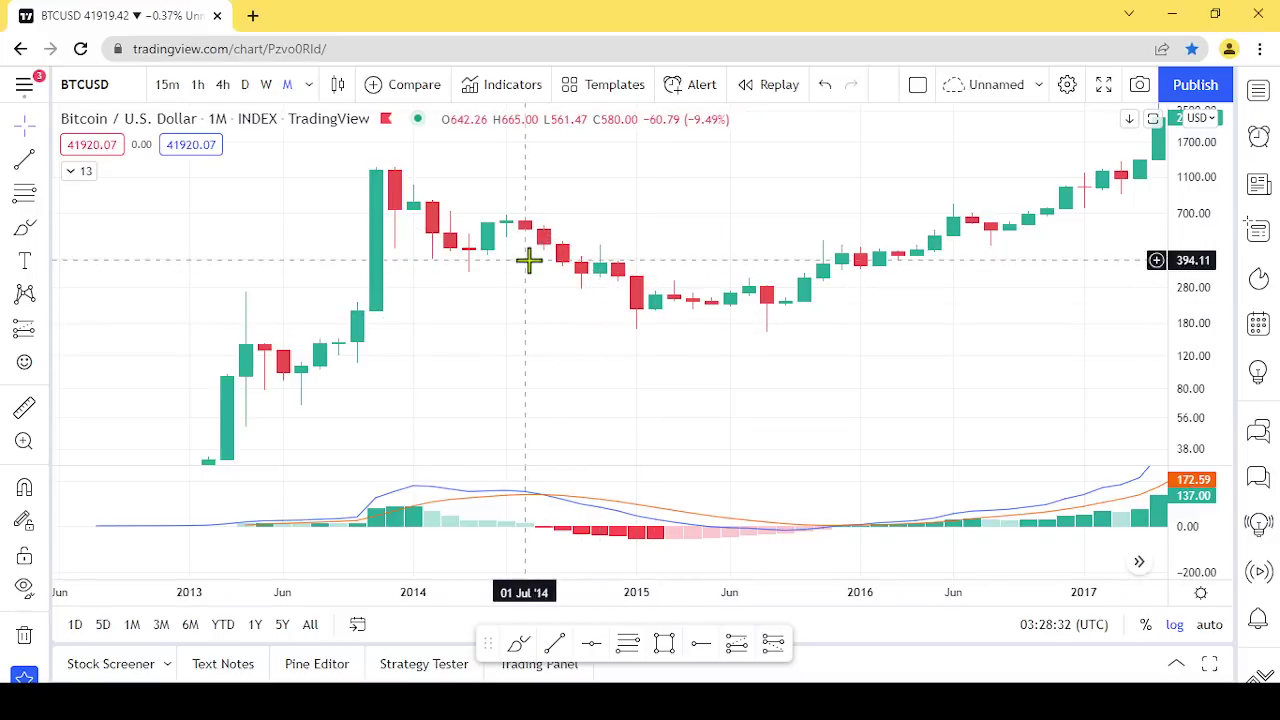
# Compare the monthly MACD crossovers with the price action of the 2018 decline, the 2019–2020 range and the 2021–2022 candles.
pyautogui.moveTo(1011, 163); pyautogui.dragTo(478, 290)
pyautogui.moveTo(823, 217); pyautogui.dragTo(696, 278)
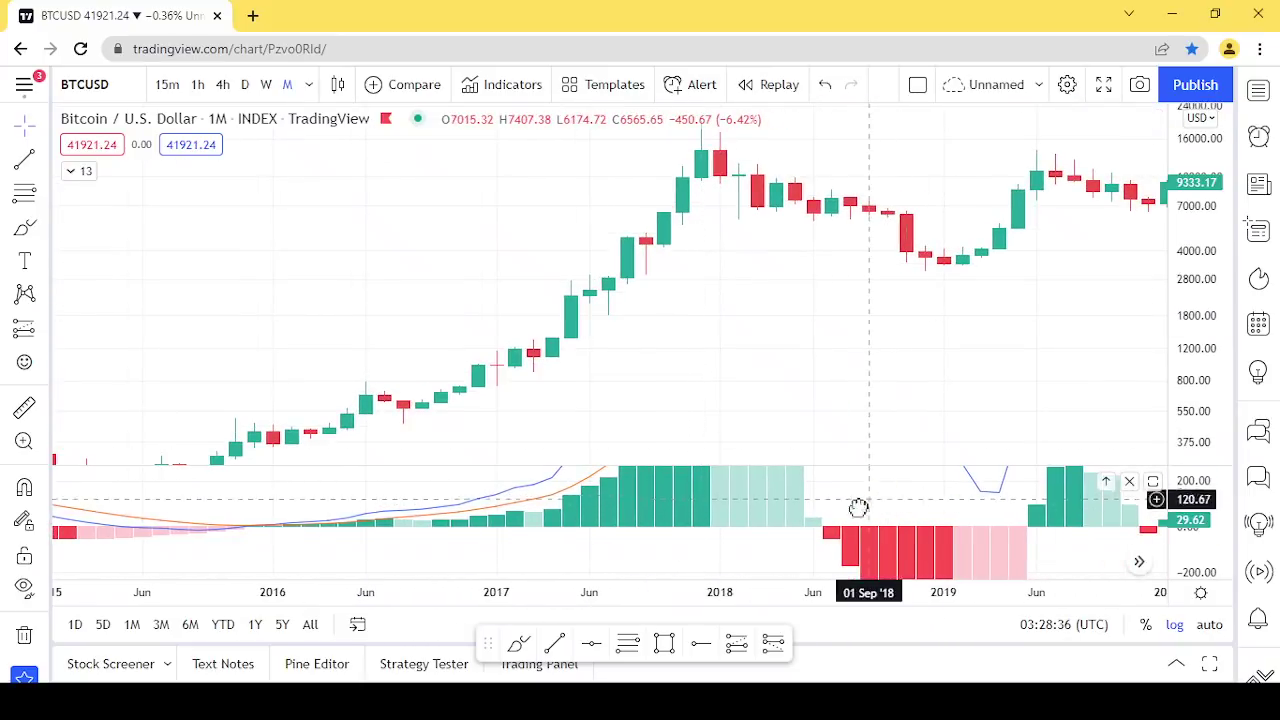
pyautogui.moveTo(860, 506); pyautogui.dragTo(811, 563)
pyautogui.doubleClick(1195, 540)
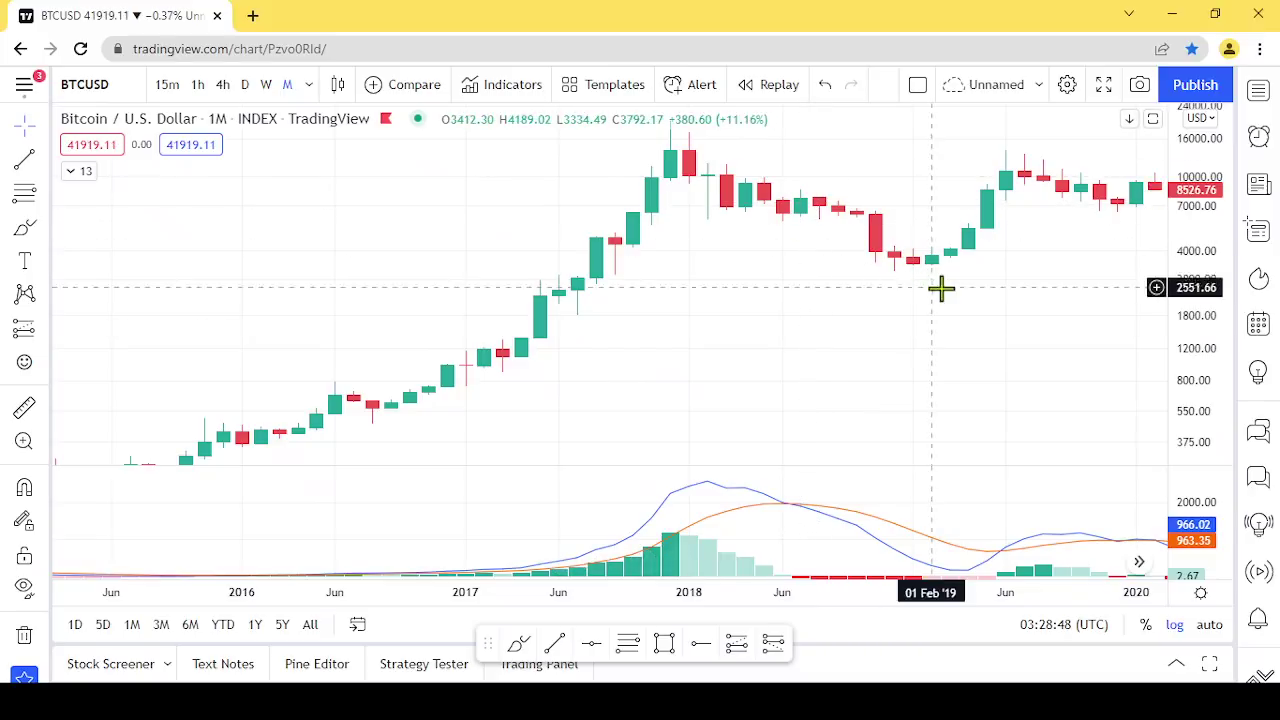
pyautogui.moveTo(1066, 263); pyautogui.dragTo(627, 288)
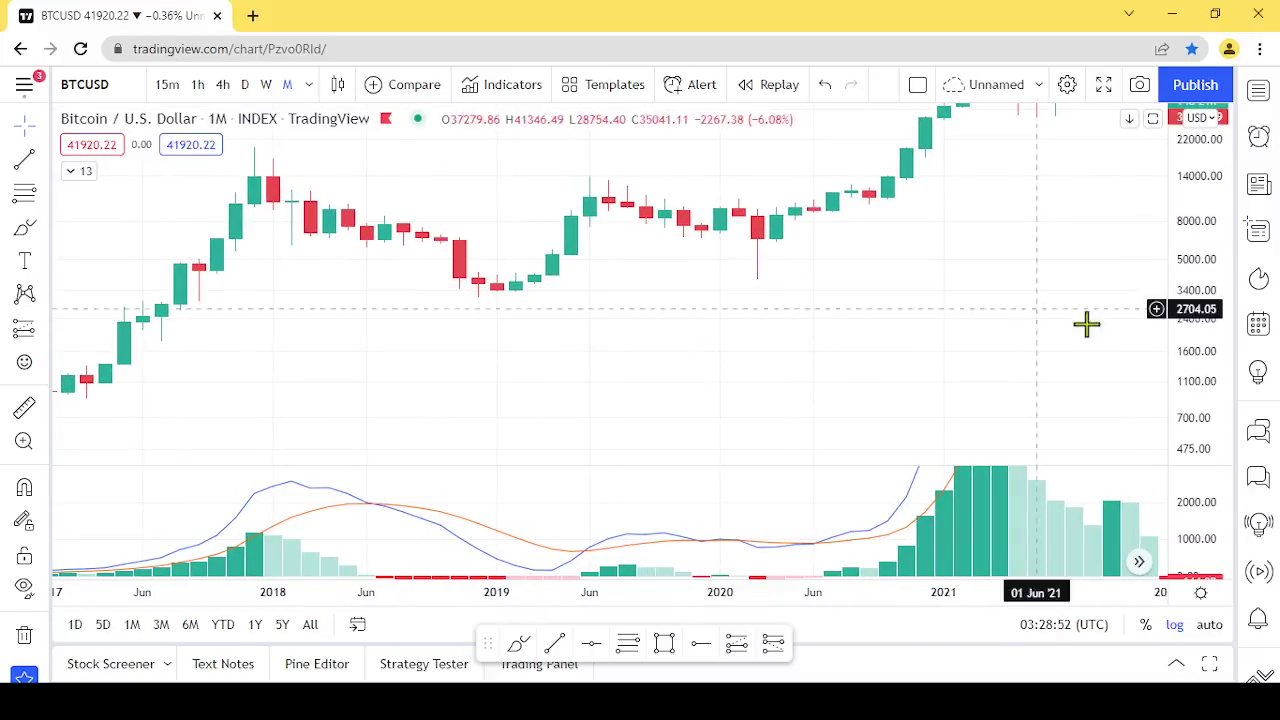
pyautogui.moveTo(1186, 351); pyautogui.dragTo(1186, 206)
pyautogui.moveTo(749, 291); pyautogui.dragTo(702, 297)
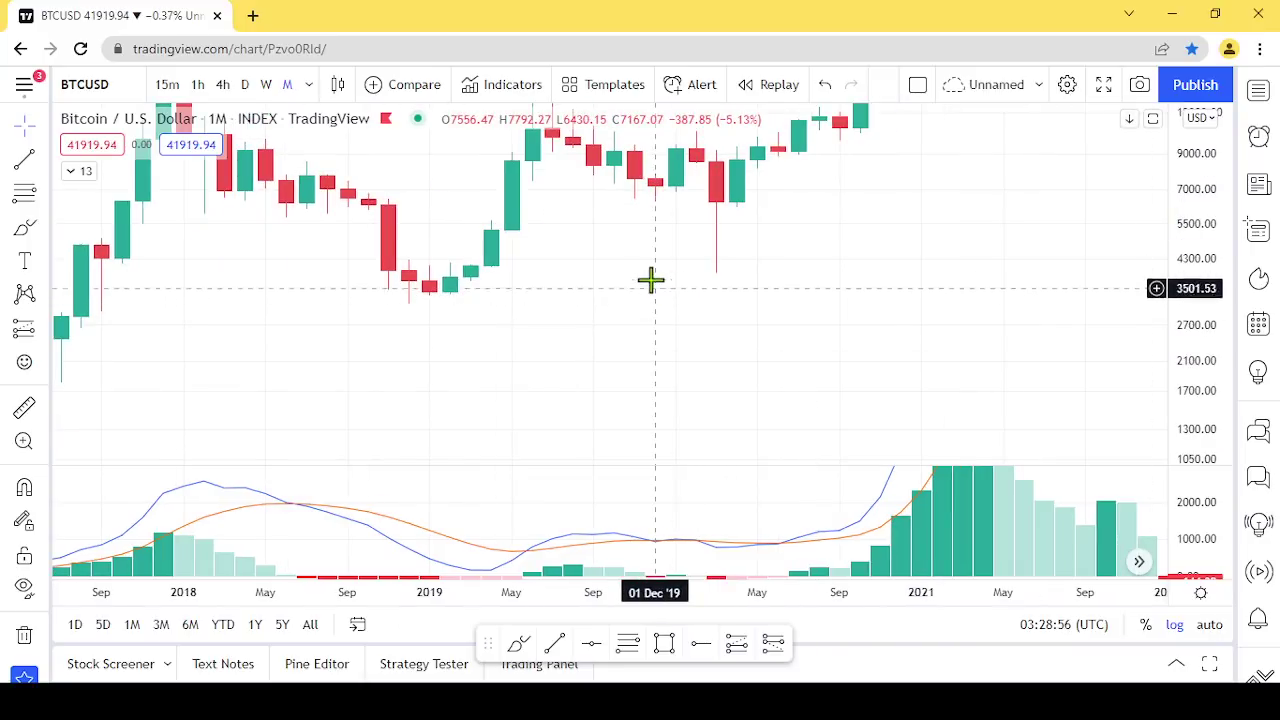
pyautogui.moveTo(669, 203); pyautogui.dragTo(663, 231)
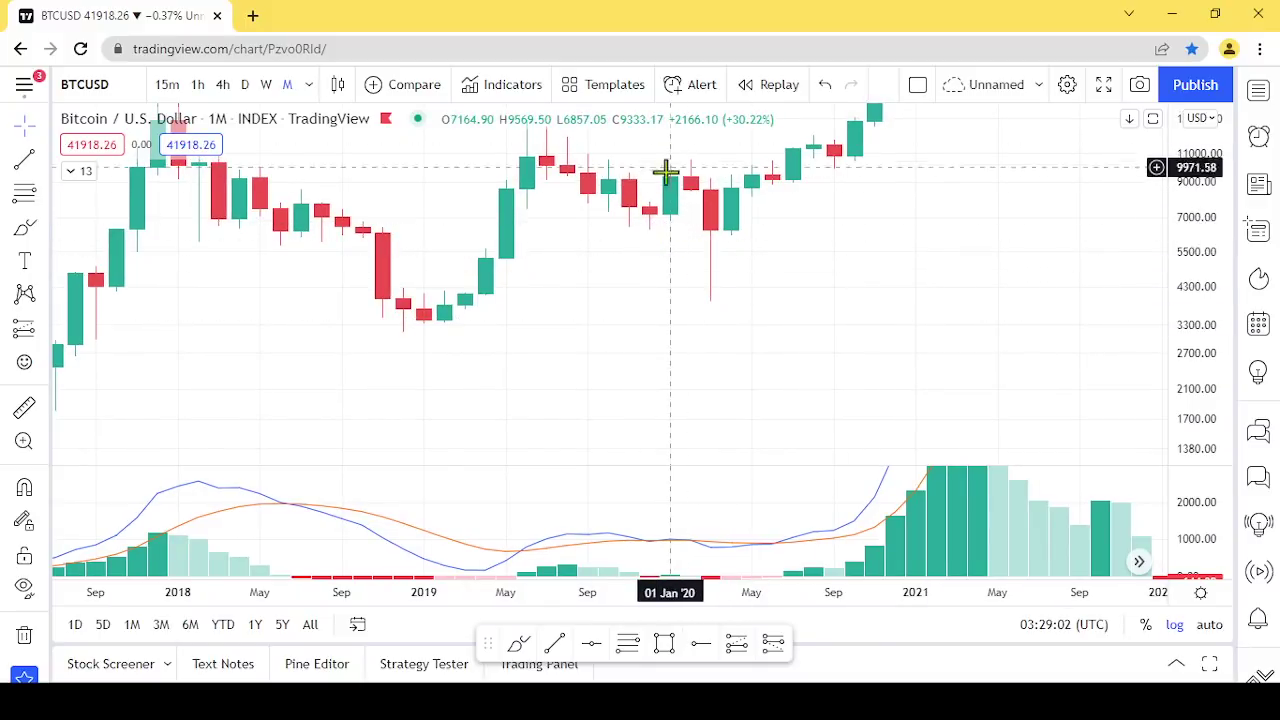
pyautogui.moveTo(979, 148); pyautogui.dragTo(754, 334)
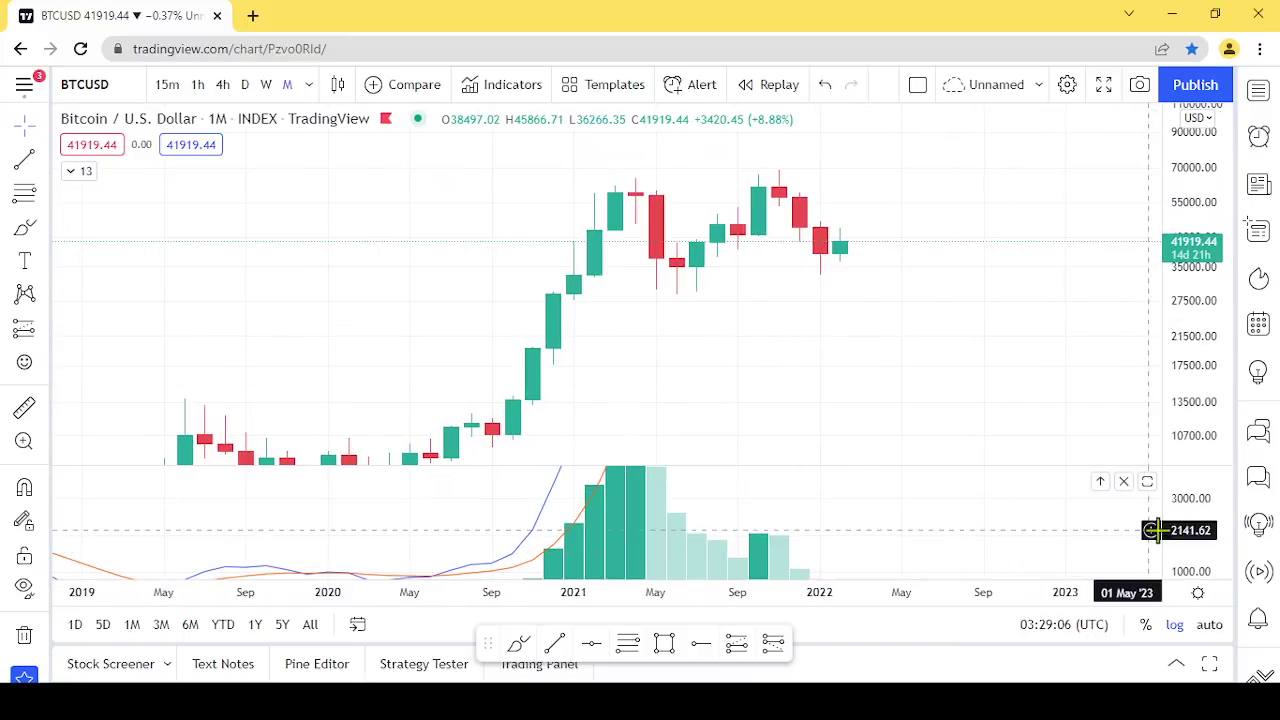
pyautogui.moveTo(1177, 491); pyautogui.dragTo(1068, 538)
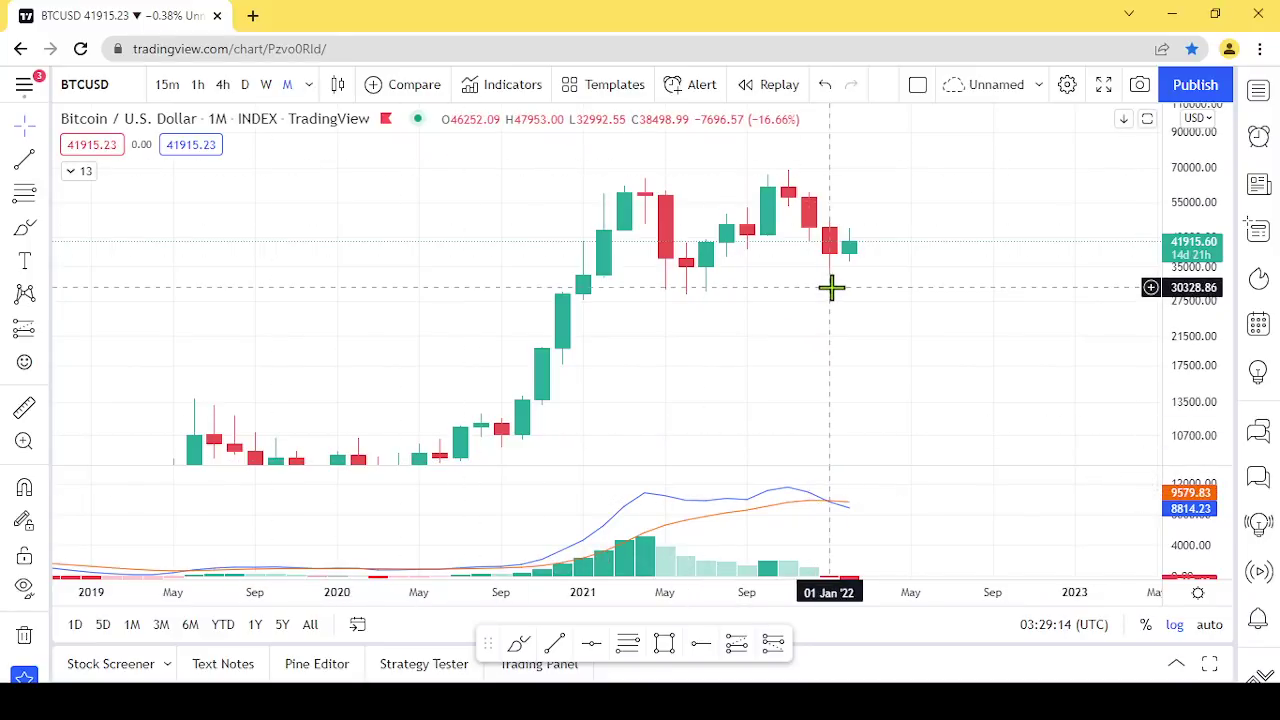
pyautogui.hscroll(1, 831, 288)
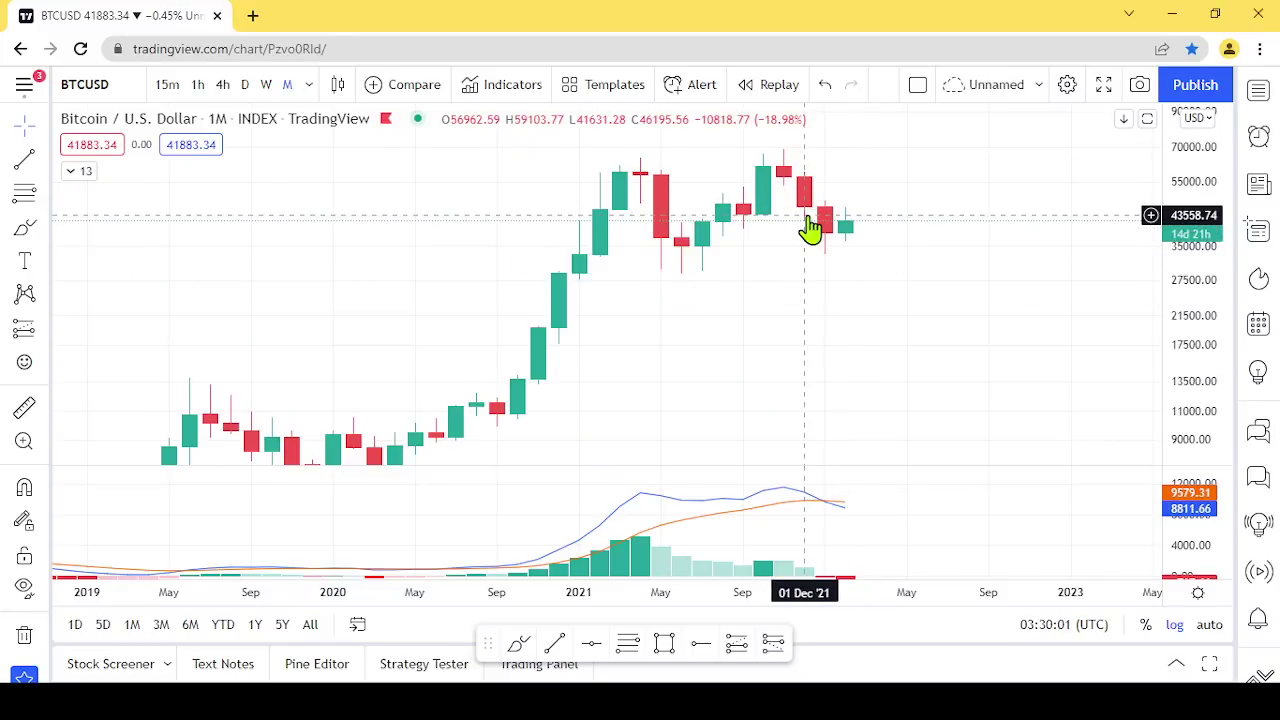
# Replace the MACD on the monthly BTCUSD chart with the Stochastic RSI indicator, found by searching for "sto".
pyautogui.click(78, 172)
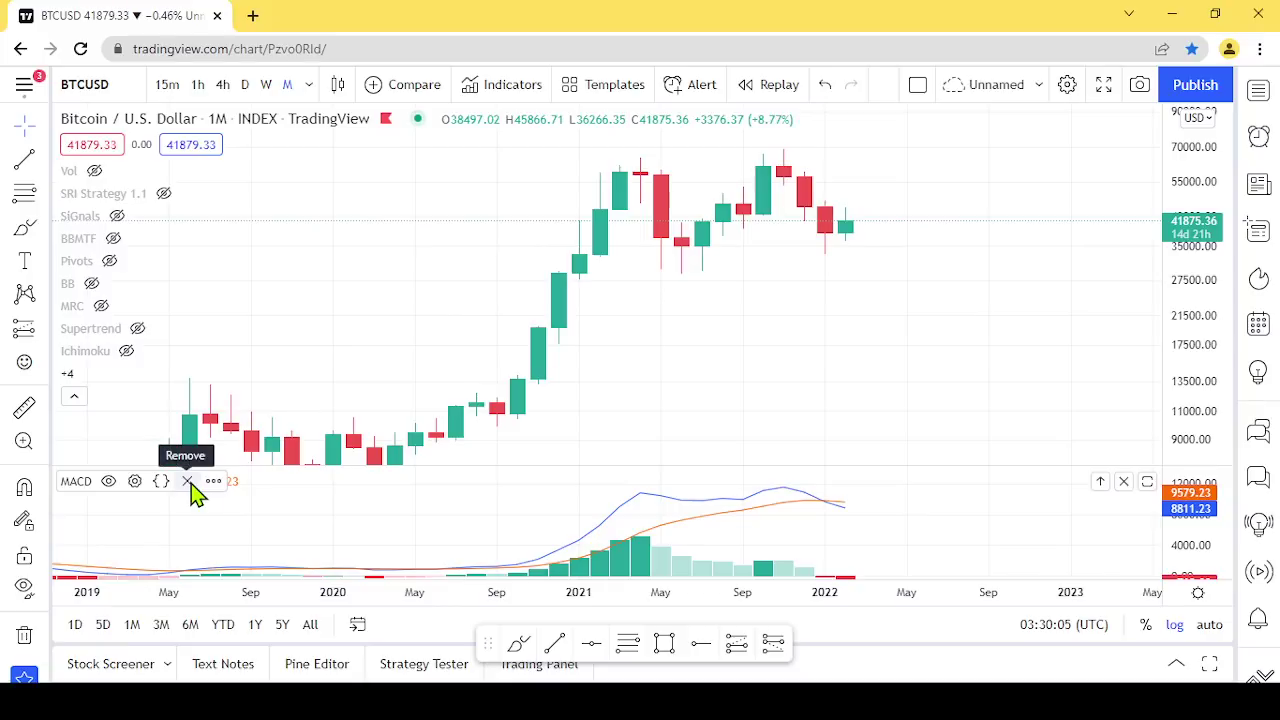
pyautogui.click(188, 481)
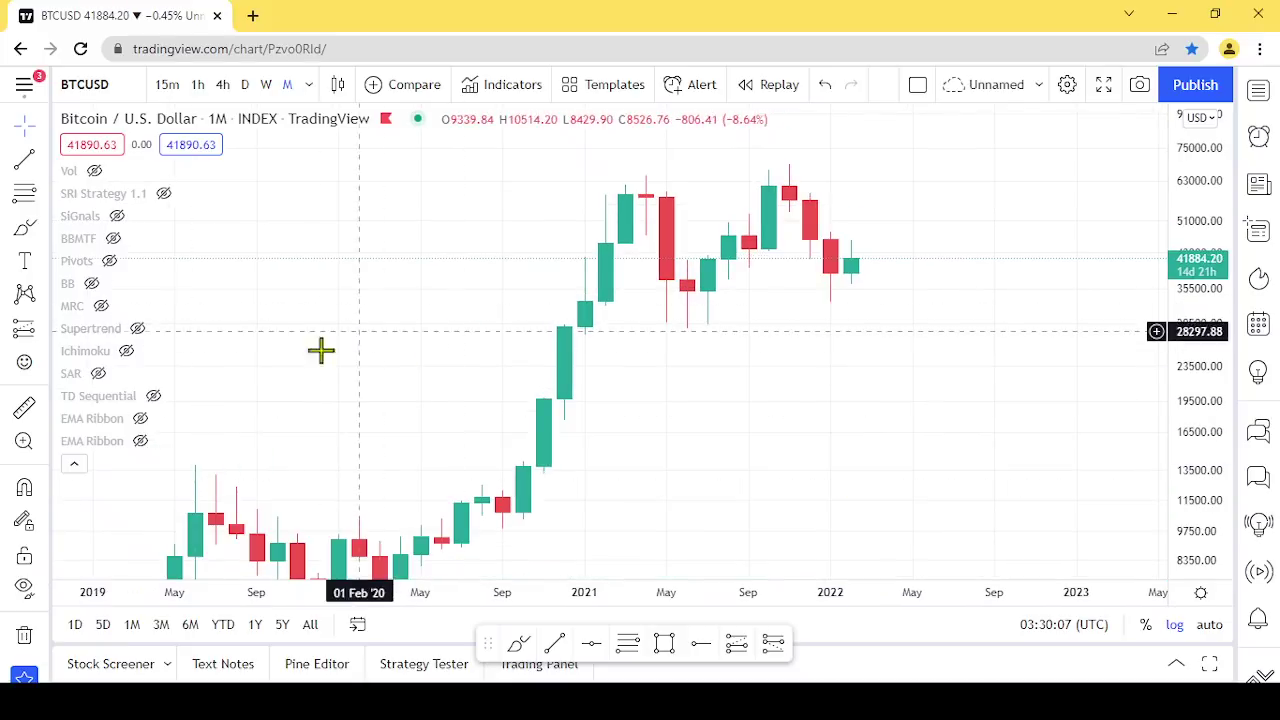
pyautogui.click(543, 88)
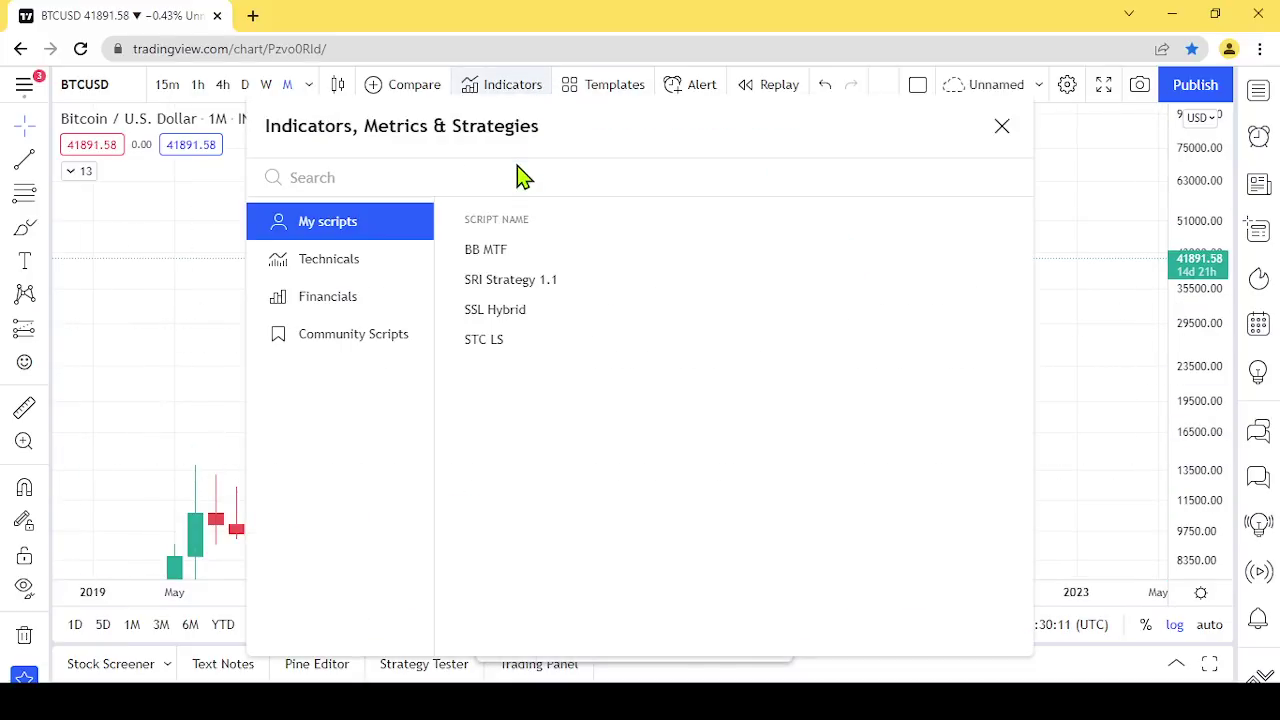
pyautogui.write('st')
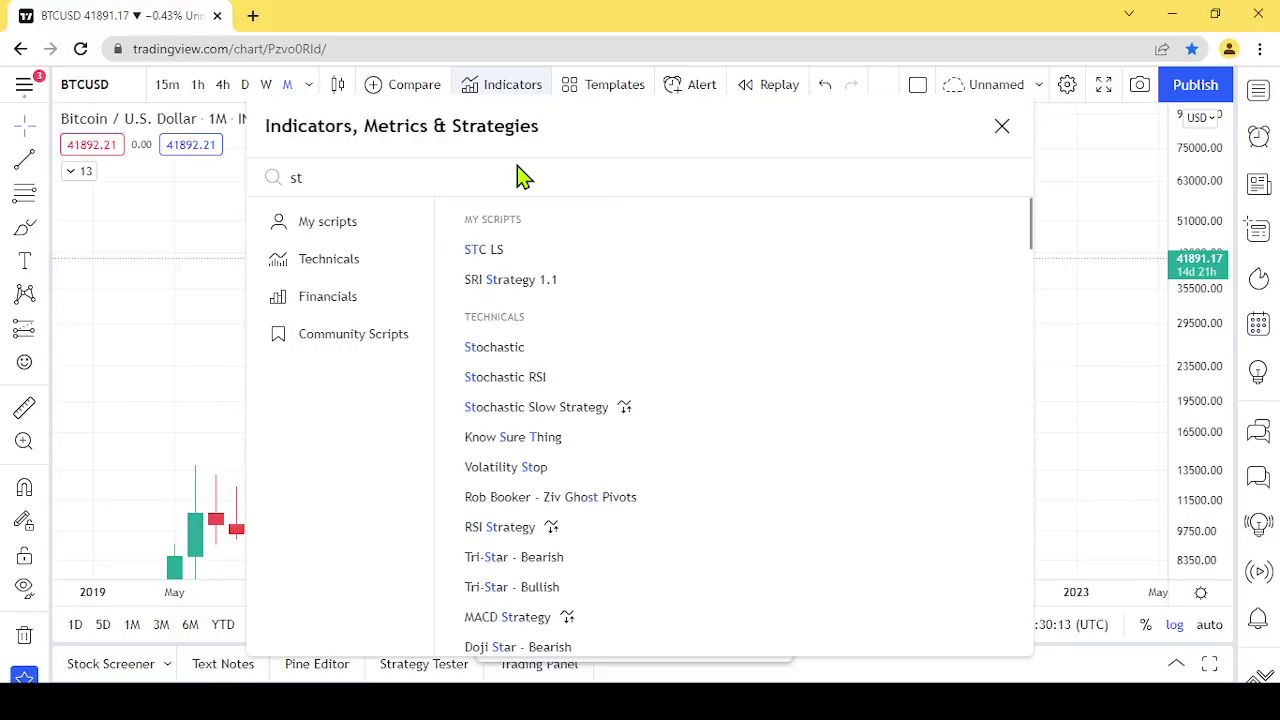
pyautogui.write('o')
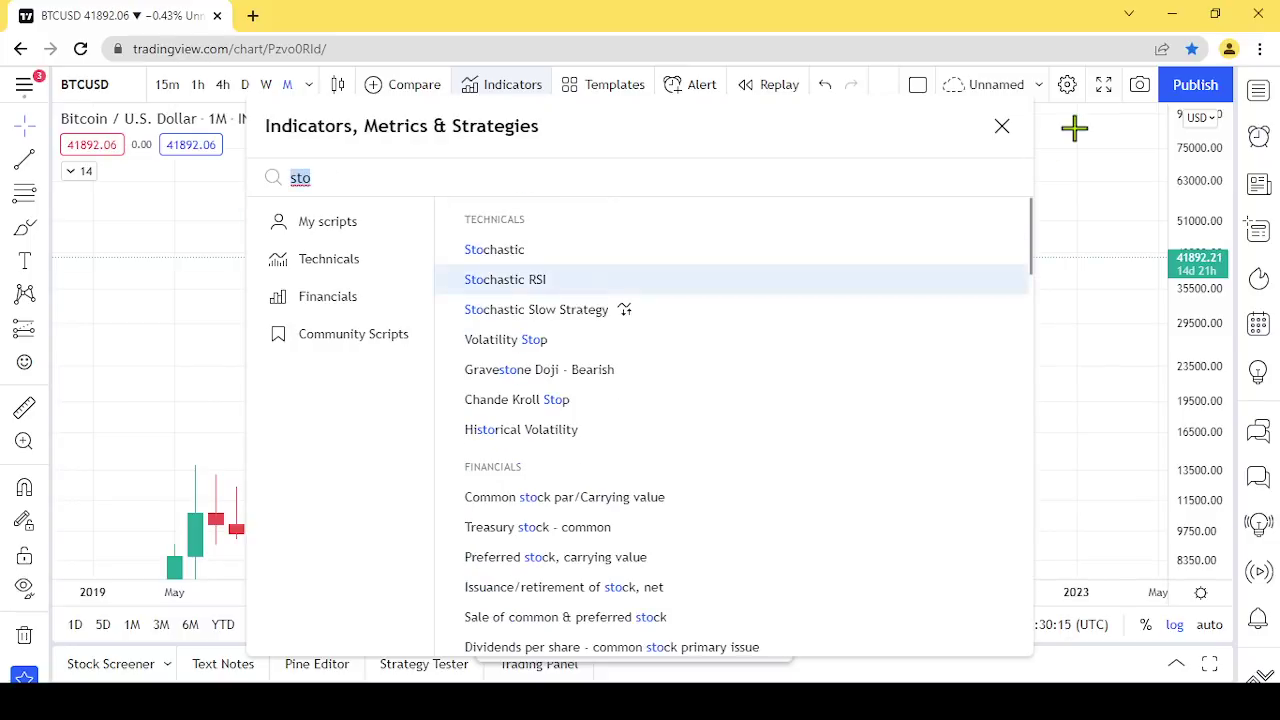
pyautogui.click(1003, 124)
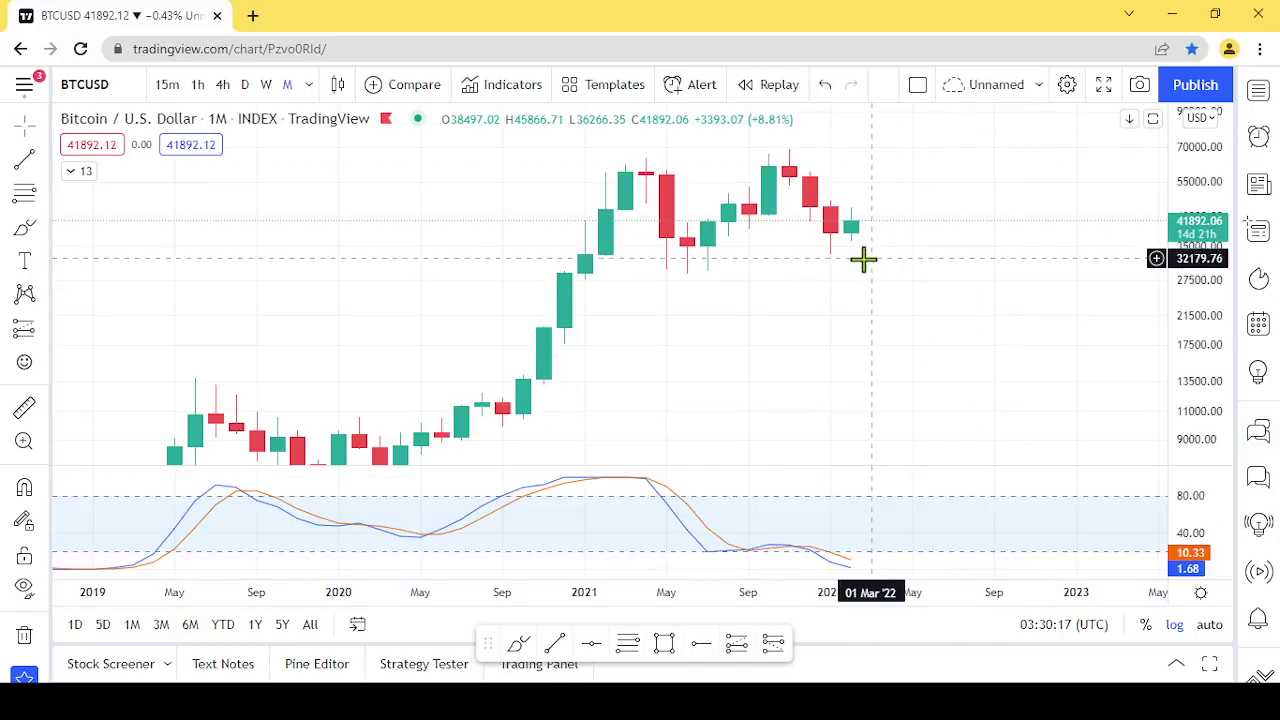
# Hide the K line in the Stoch RSI style settings, leaving only the D line plotted.
pyautogui.scroll(-1, 829, 266)
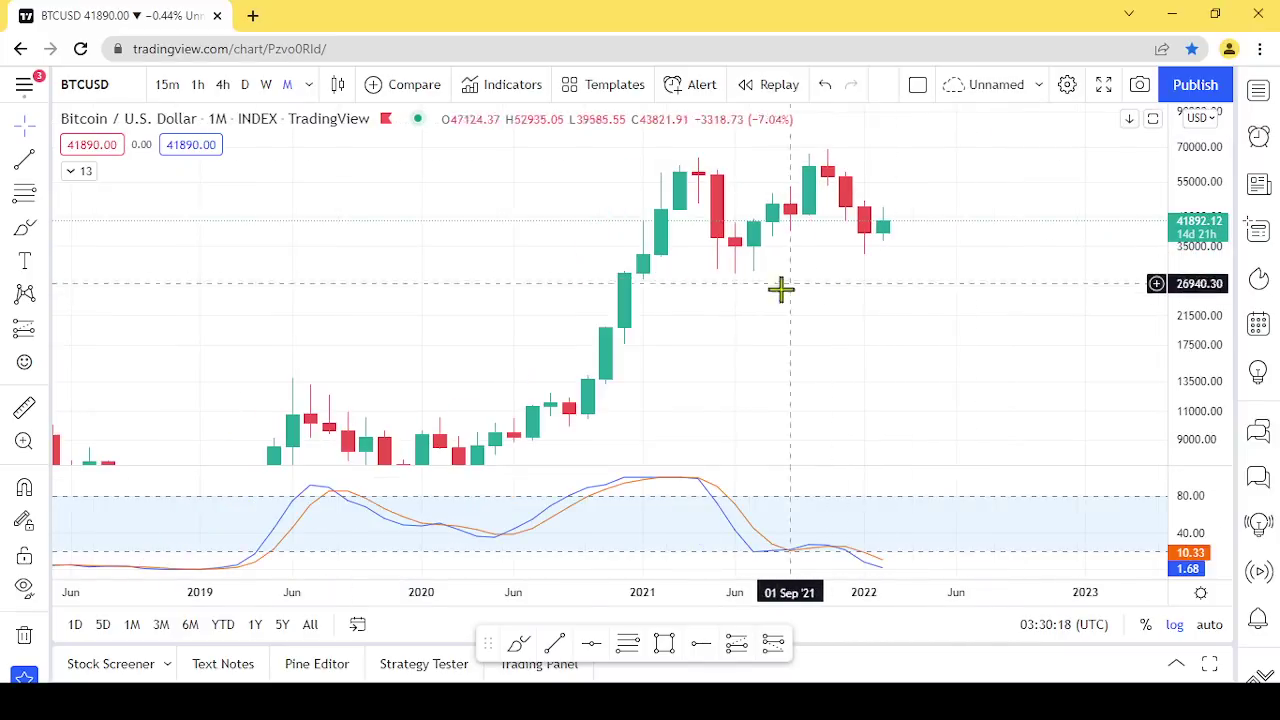
pyautogui.click(68, 171)
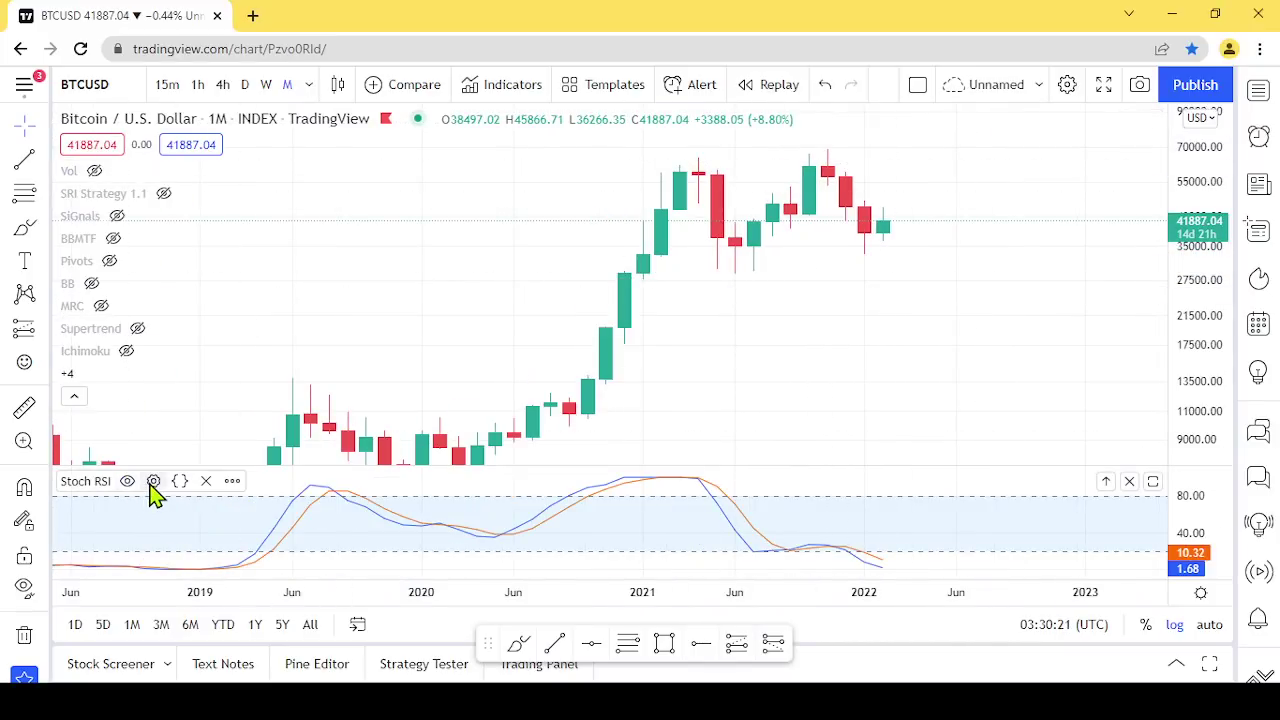
pyautogui.click(153, 482)
pyautogui.click(562, 216)
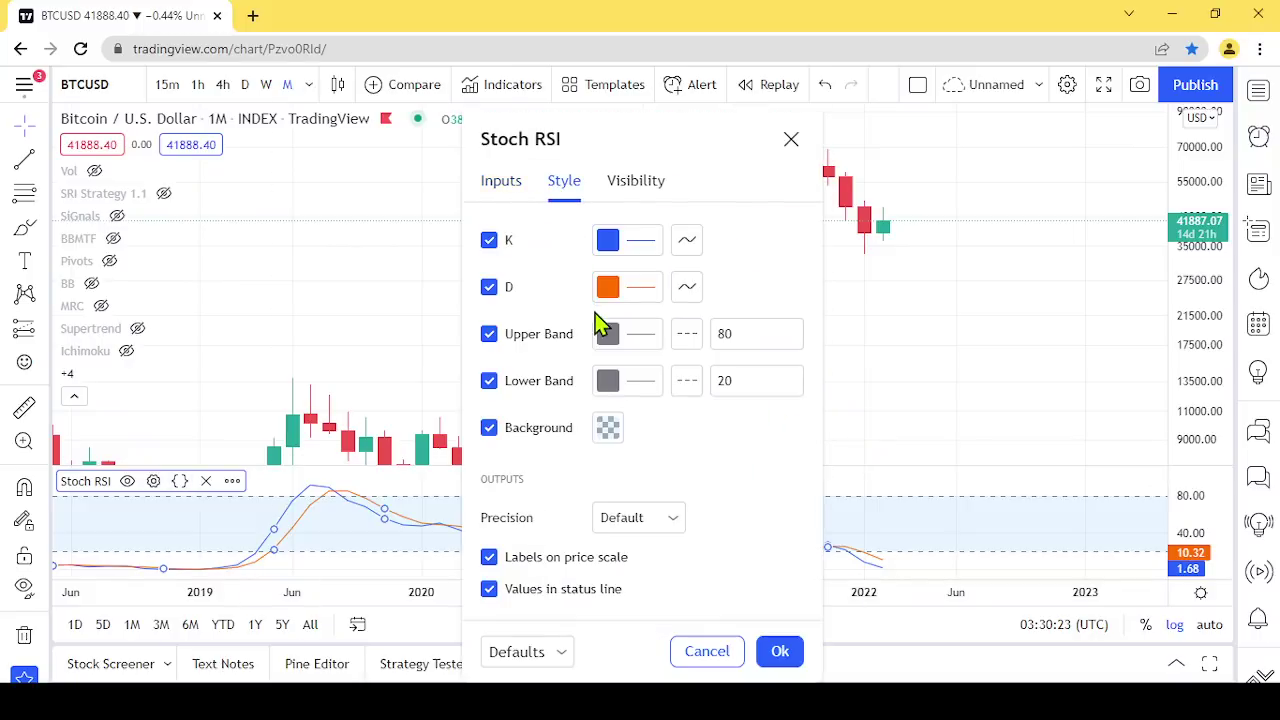
pyautogui.click(489, 240)
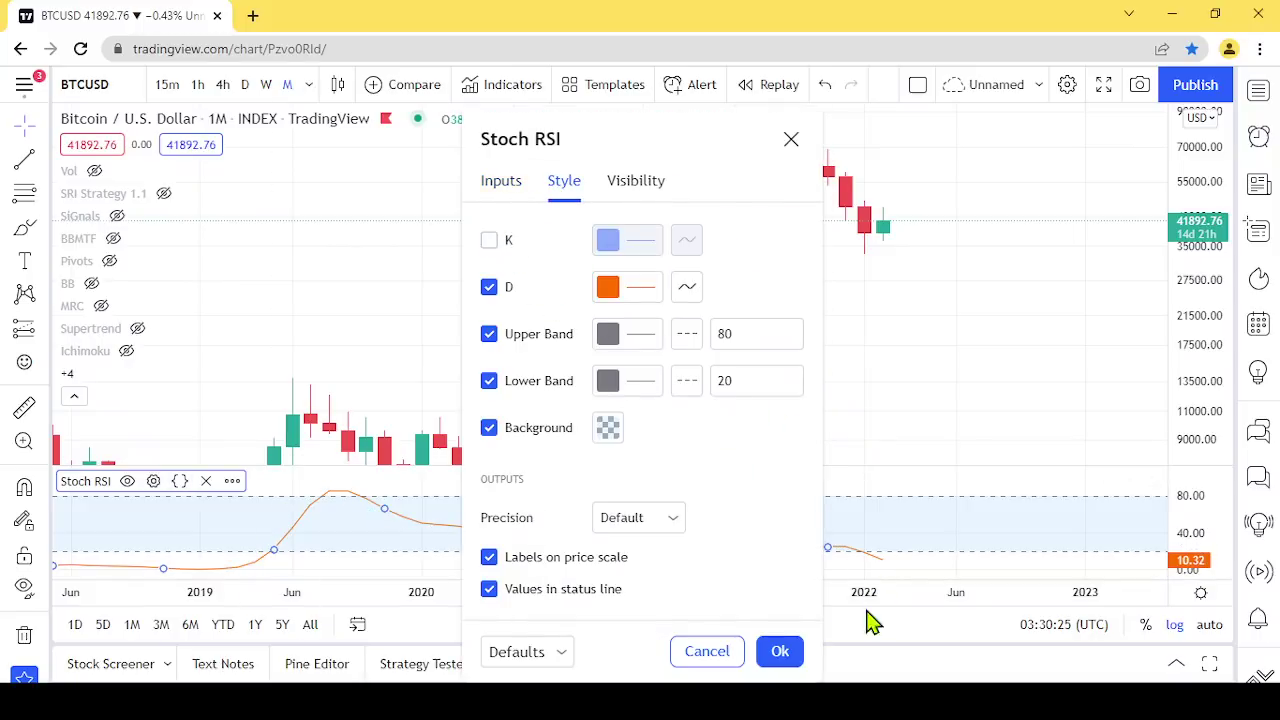
pyautogui.click(781, 652)
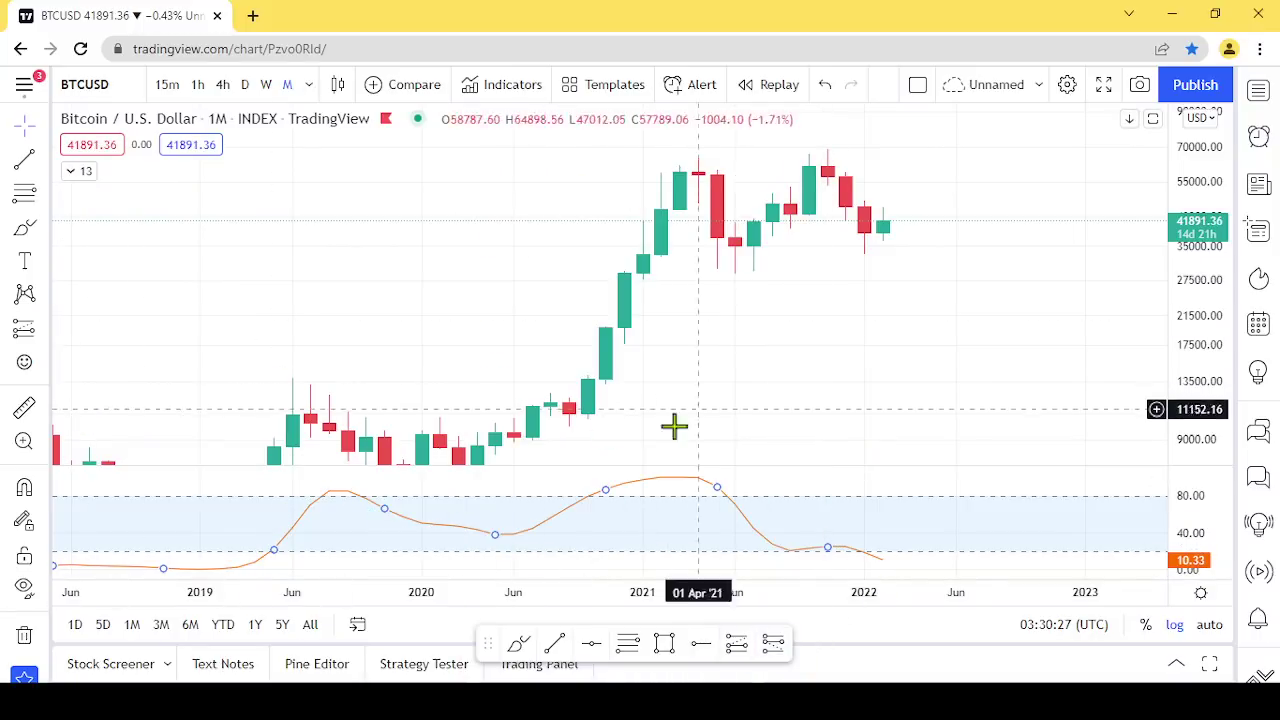
# Examine the Stoch RSI D line against the monthly BTCUSD candles, comparing the 2014–2015 lows with the 2018–2019 decline and recovery.
pyautogui.moveTo(586, 400); pyautogui.dragTo(709, 257)
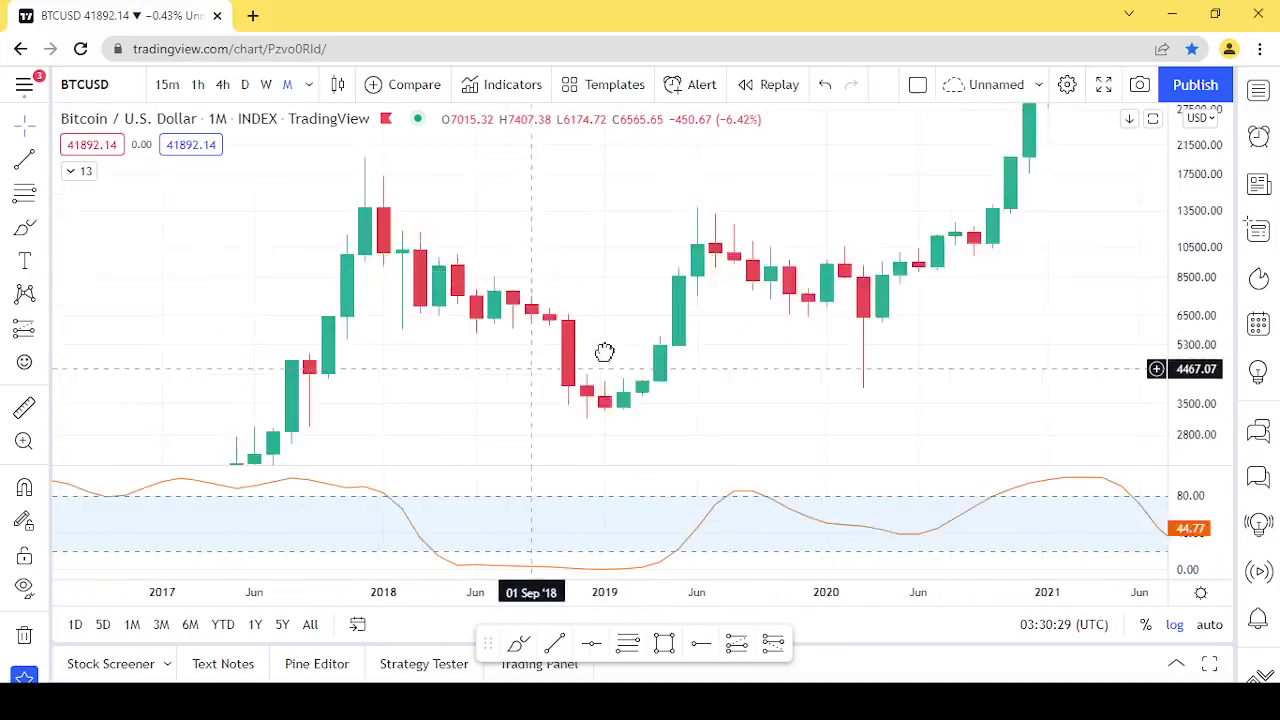
pyautogui.moveTo(604, 352); pyautogui.dragTo(934, 169)
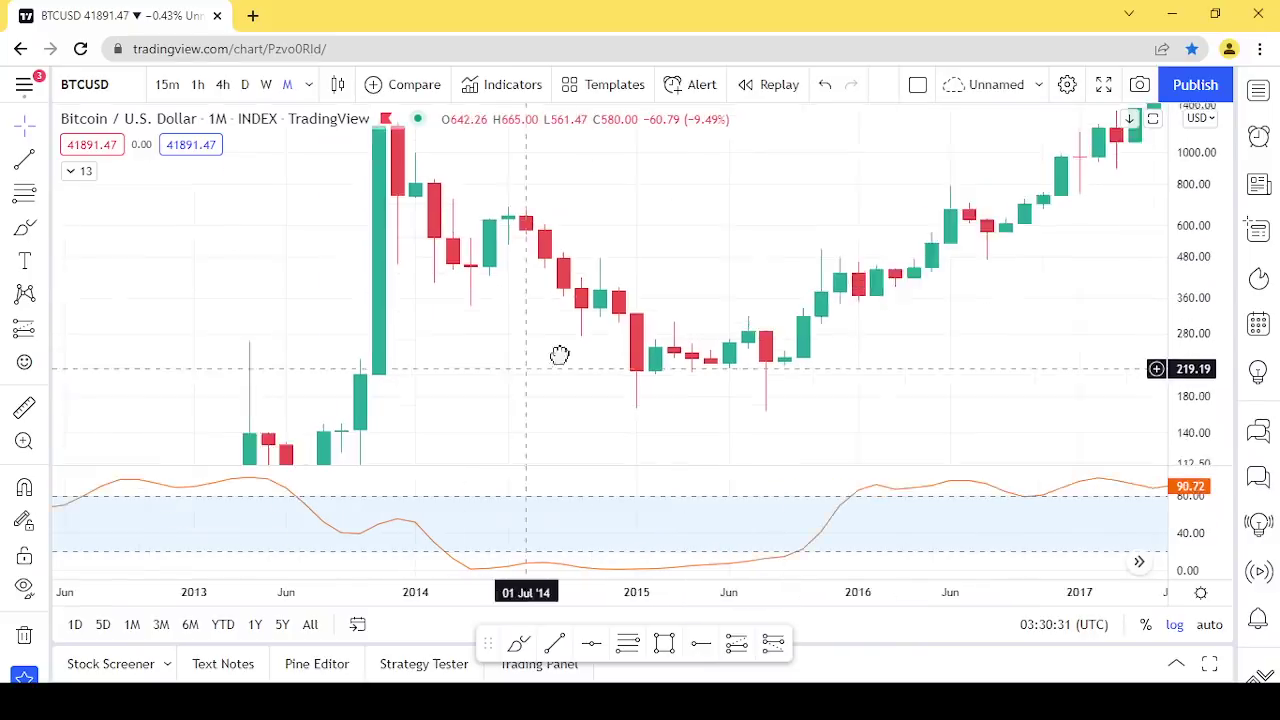
pyautogui.moveTo(559, 355); pyautogui.dragTo(709, 274)
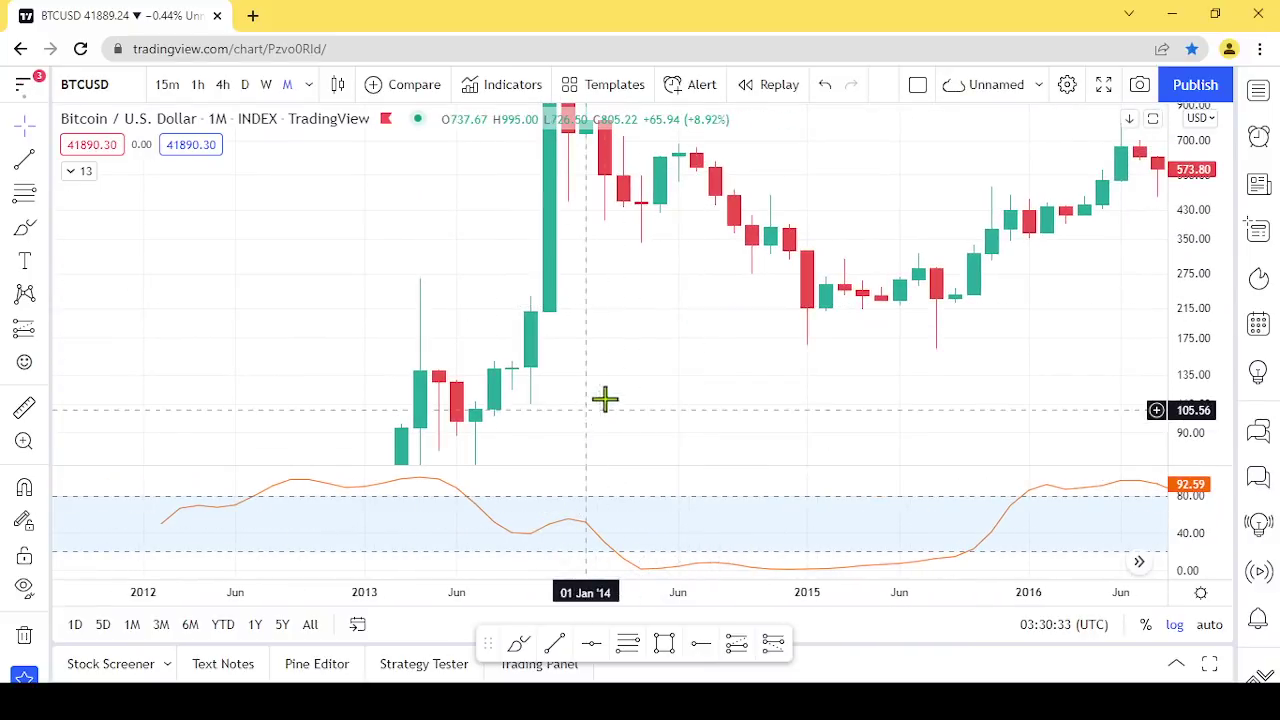
pyautogui.moveTo(605, 399); pyautogui.dragTo(427, 363)
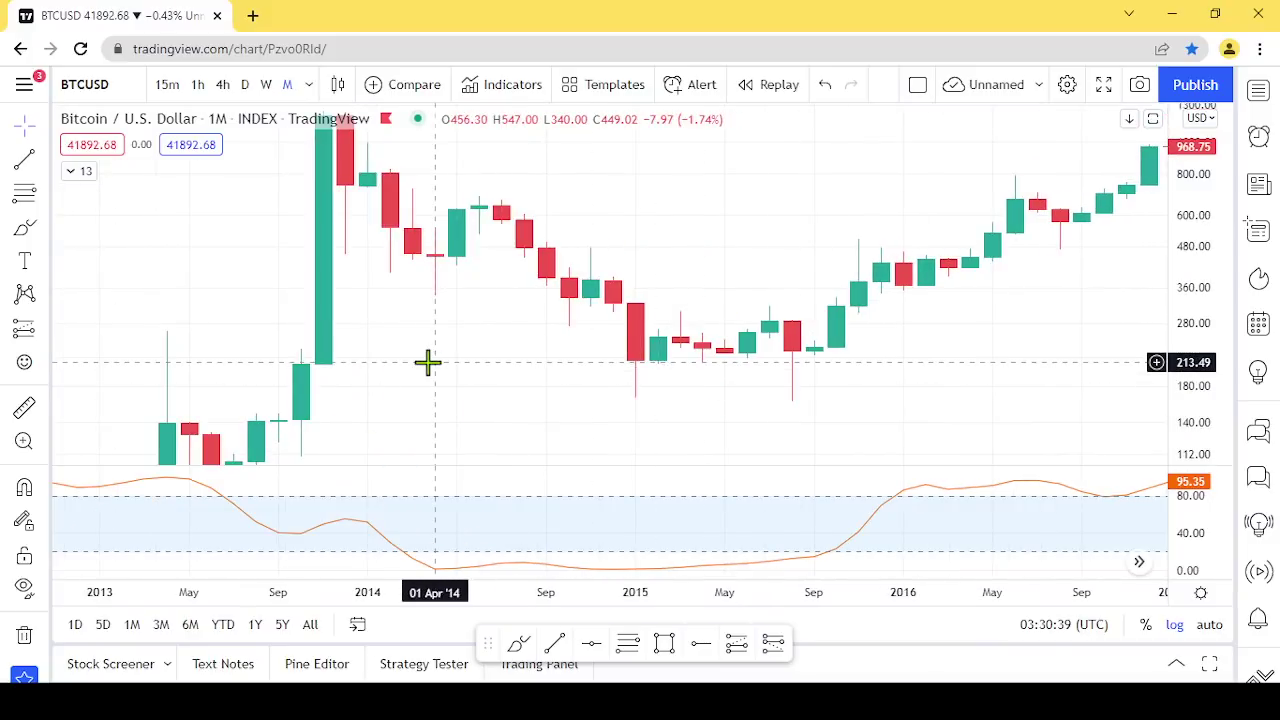
pyautogui.hscroll(2, 414, 362)
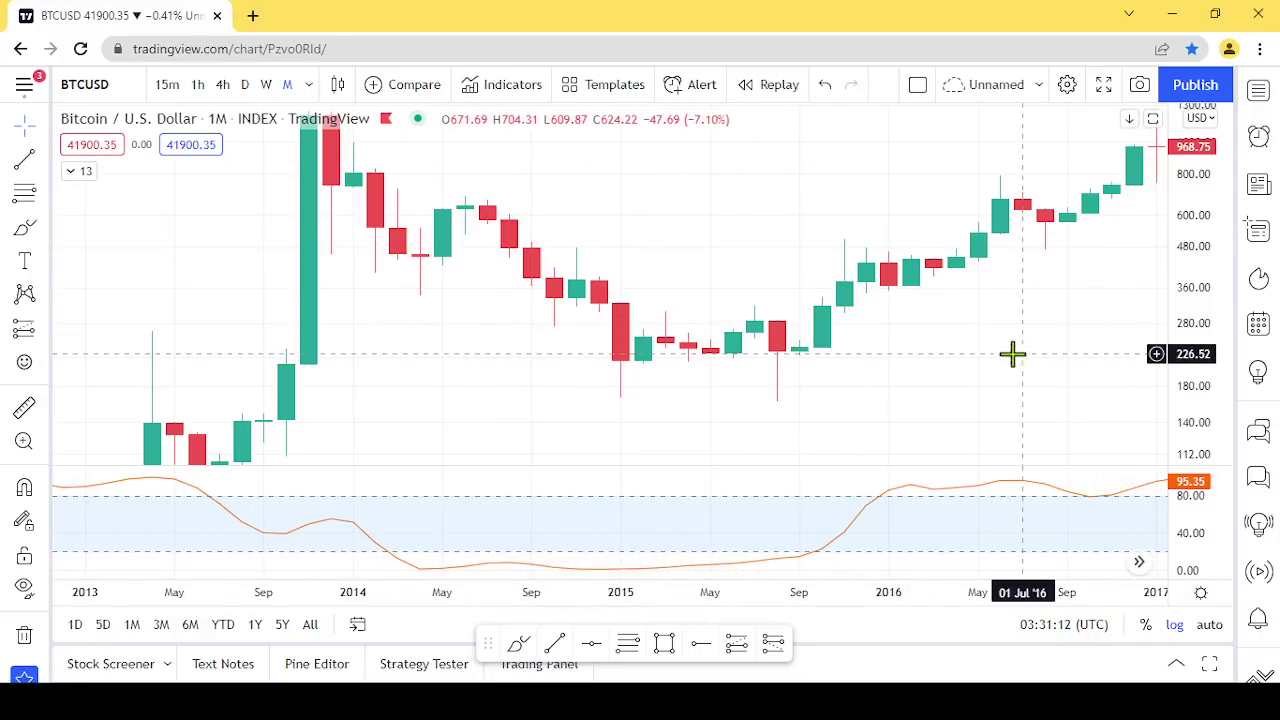
pyautogui.moveTo(1012, 353); pyautogui.dragTo(690, 385)
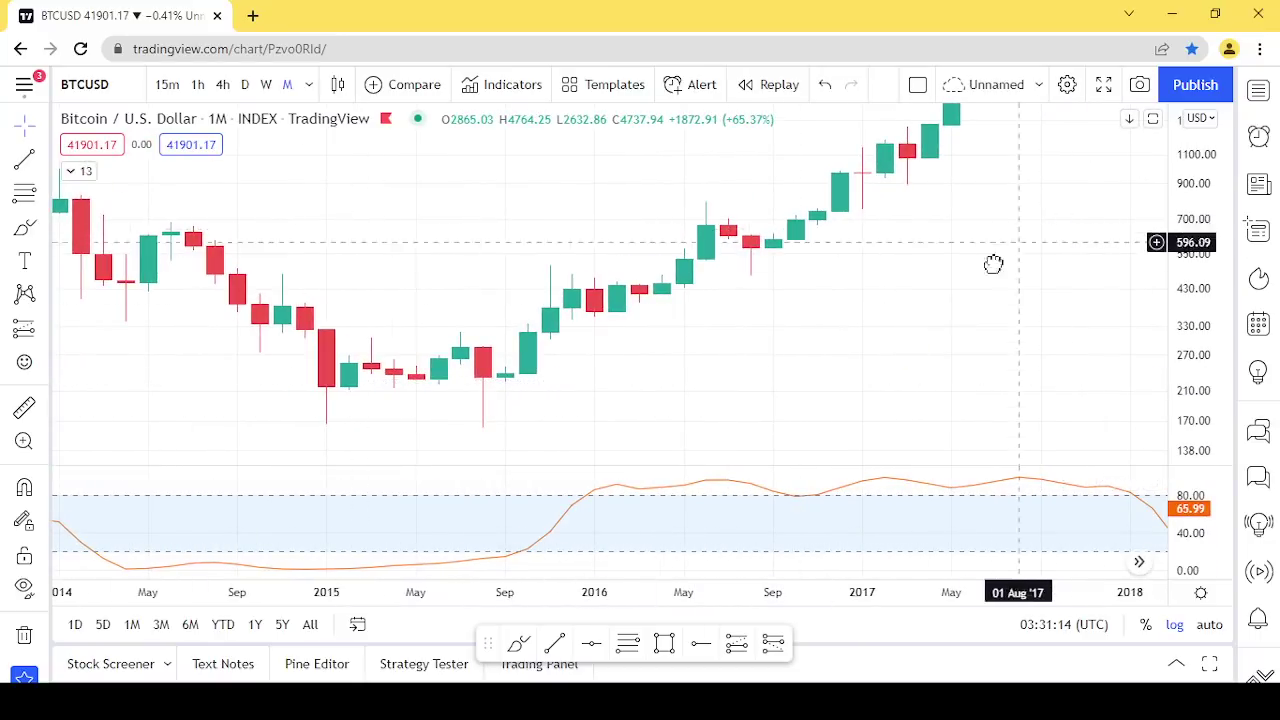
pyautogui.moveTo(993, 263); pyautogui.dragTo(843, 357)
pyautogui.moveTo(506, 386); pyautogui.dragTo(790, 140)
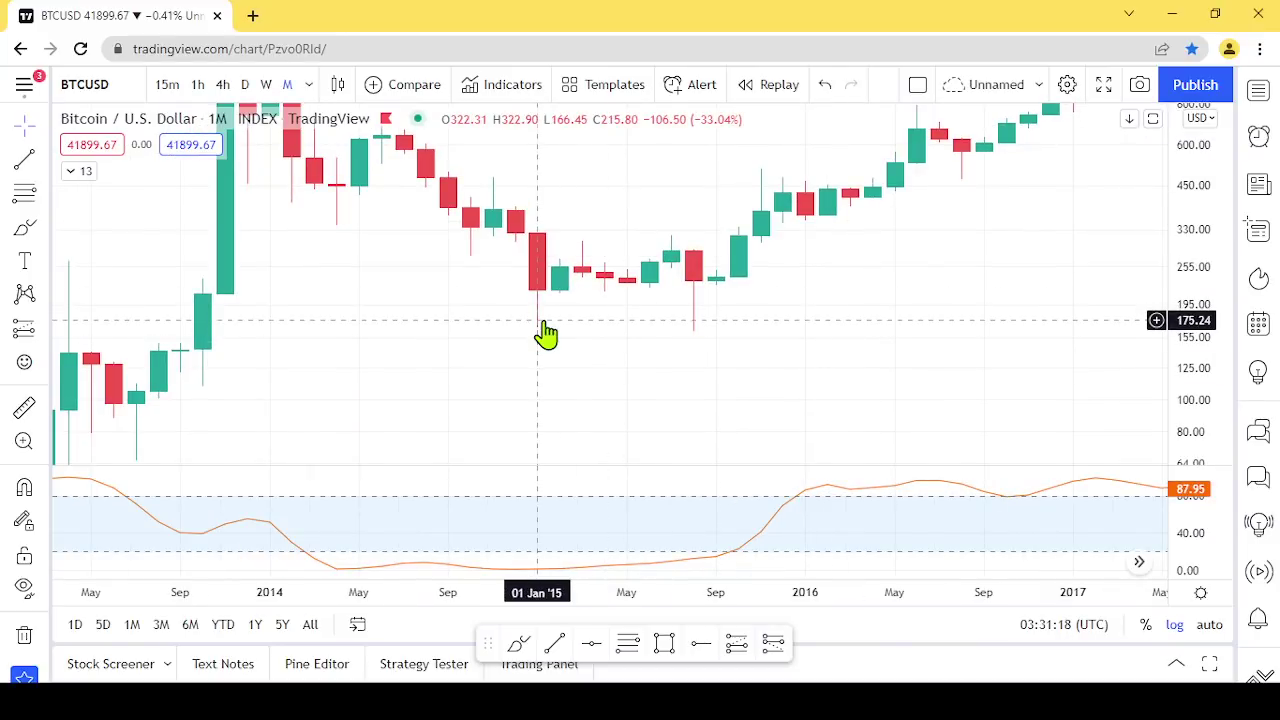
pyautogui.moveTo(545, 333); pyautogui.dragTo(546, 334)
pyautogui.moveTo(1049, 209); pyautogui.dragTo(732, 307)
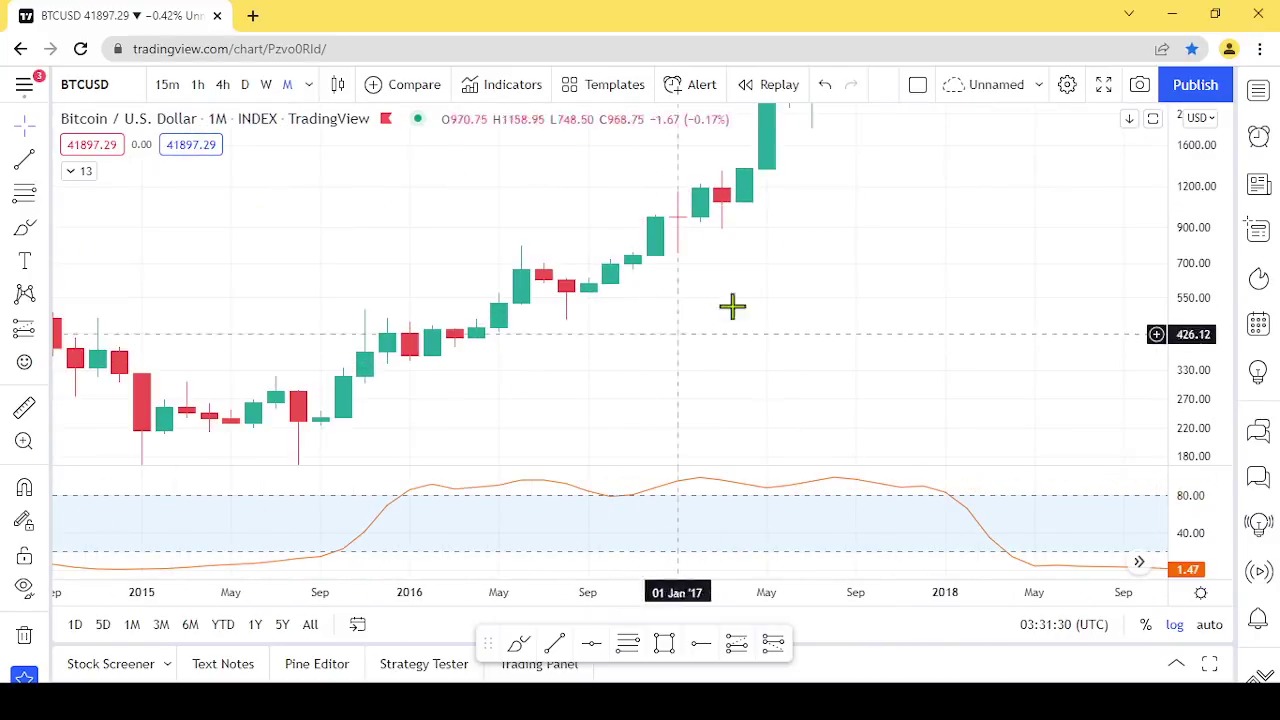
pyautogui.hscroll(10, 732, 307)
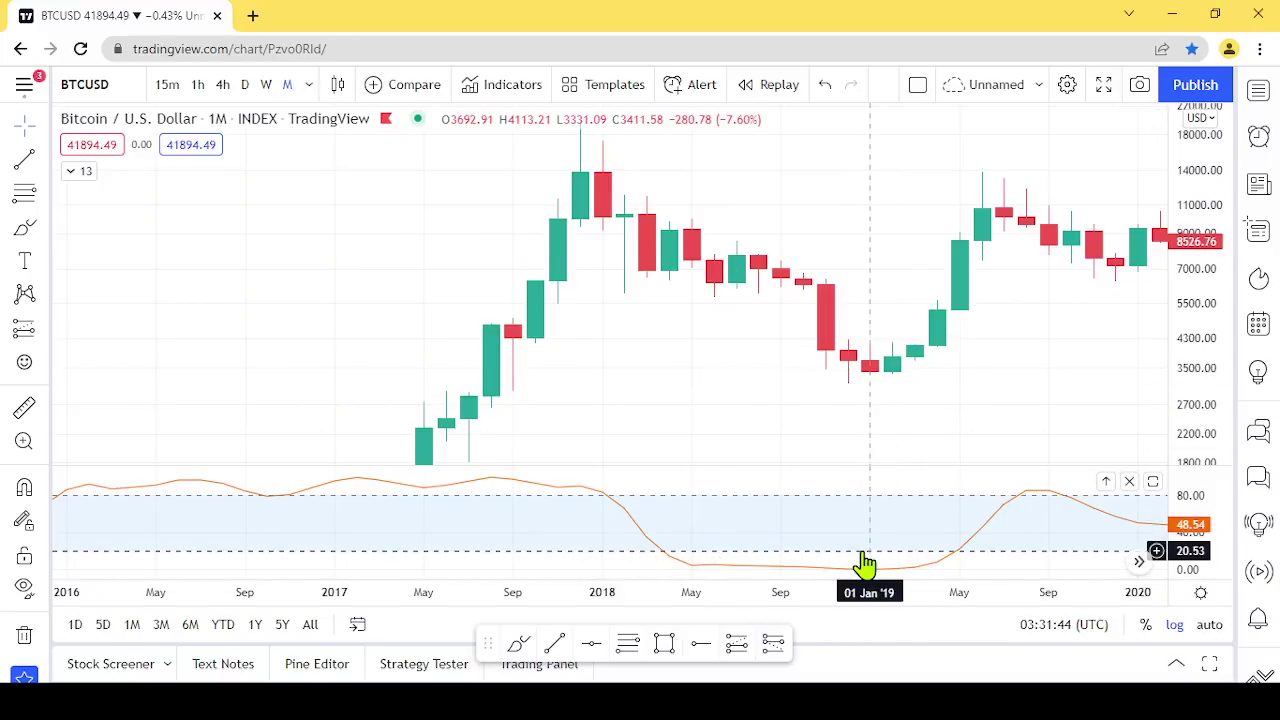
# Follow the Stoch RSI D line from the 2019 recovery to early 2022, enlarging its pane briefly and restoring the chart layout.
pyautogui.moveTo(1077, 309); pyautogui.dragTo(583, 347)
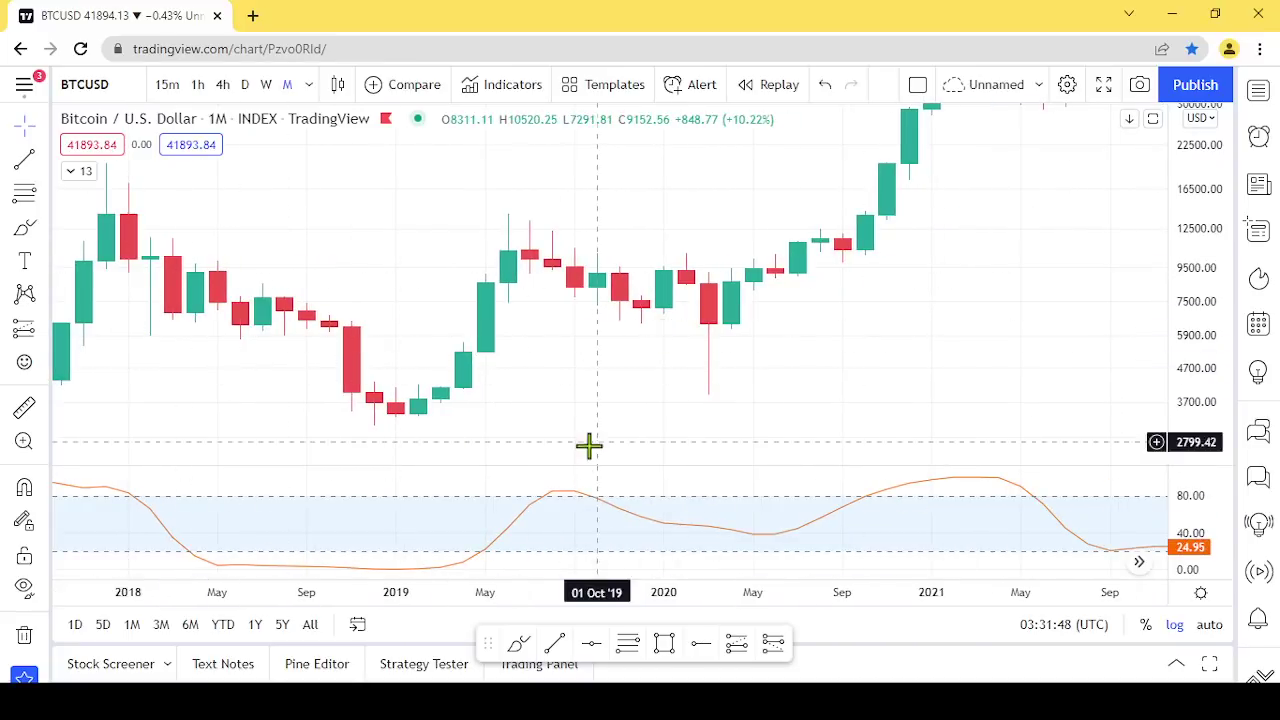
pyautogui.moveTo(975, 236); pyautogui.dragTo(792, 370)
pyautogui.scroll(-3, 286, 414)
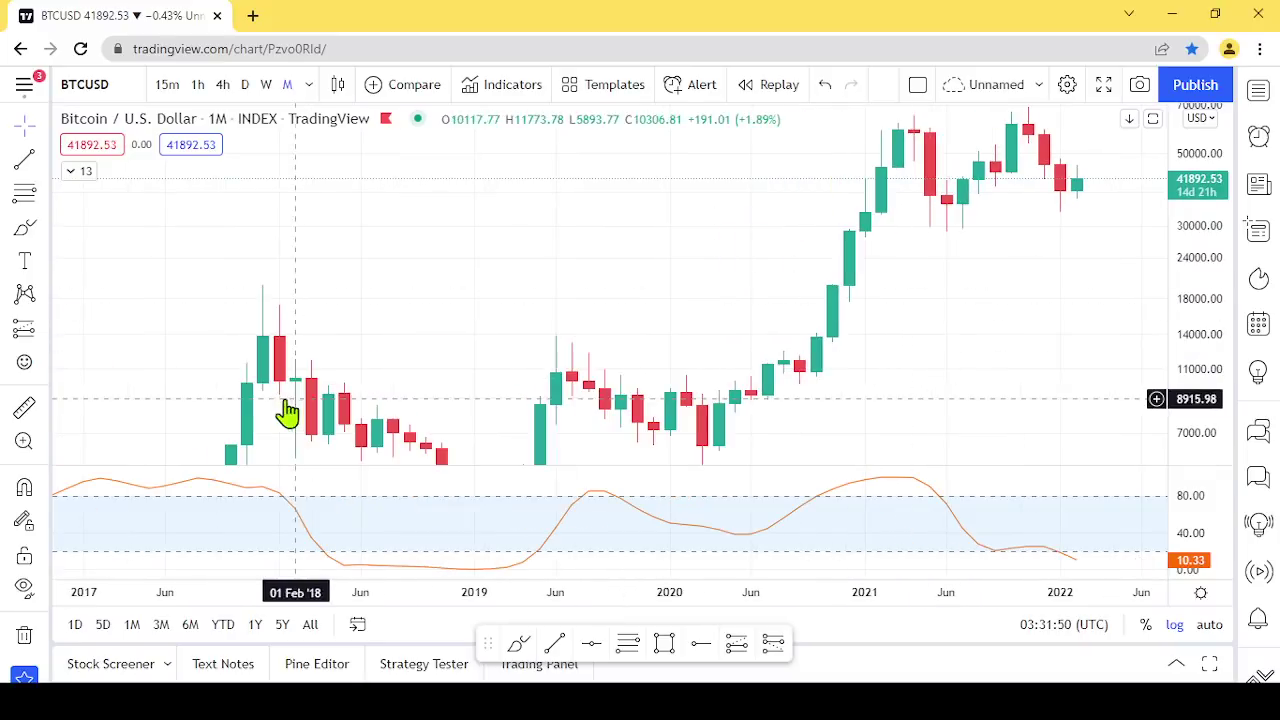
pyautogui.moveTo(1072, 286); pyautogui.dragTo(894, 309)
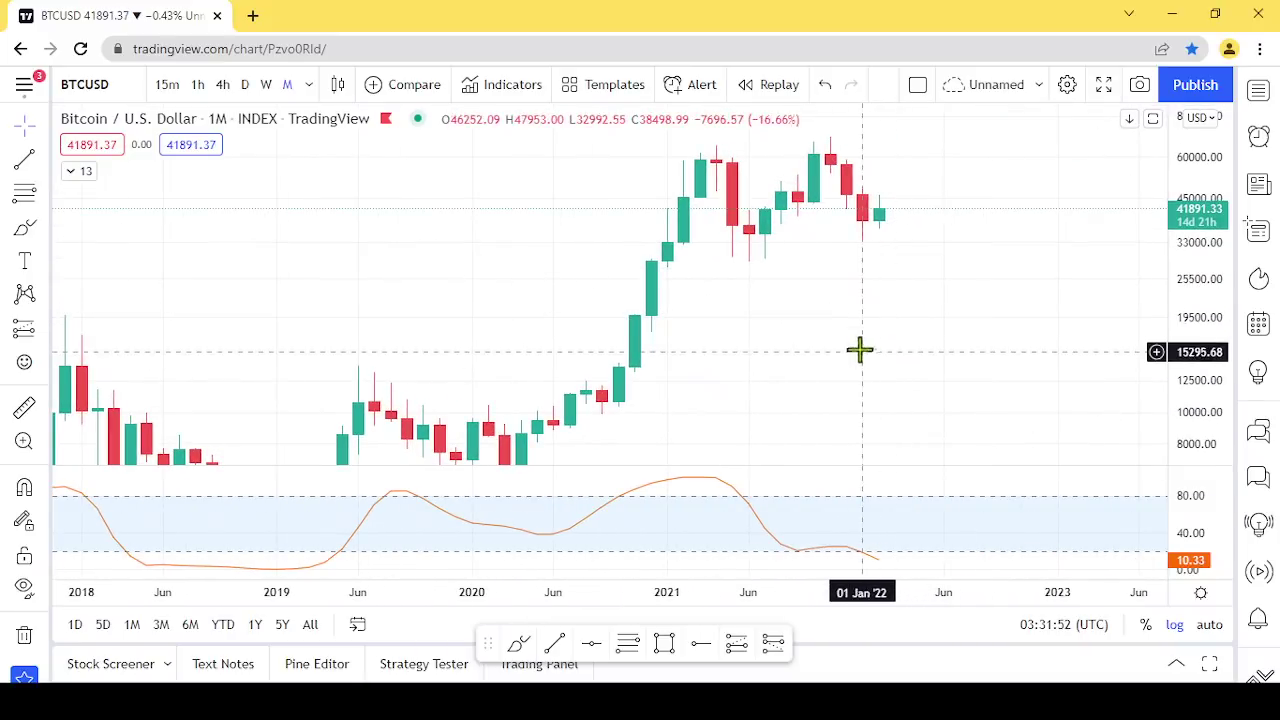
pyautogui.click(1154, 483)
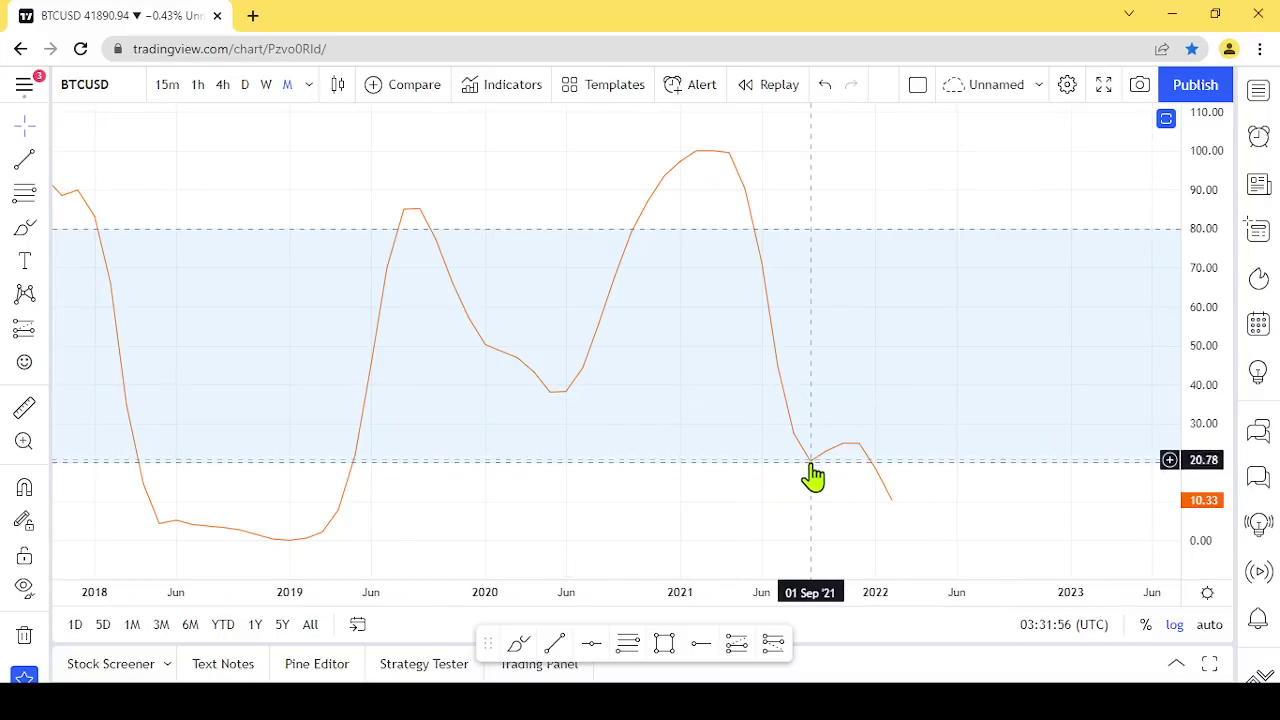
pyautogui.click(1167, 131)
pyautogui.doubleClick(914, 291)
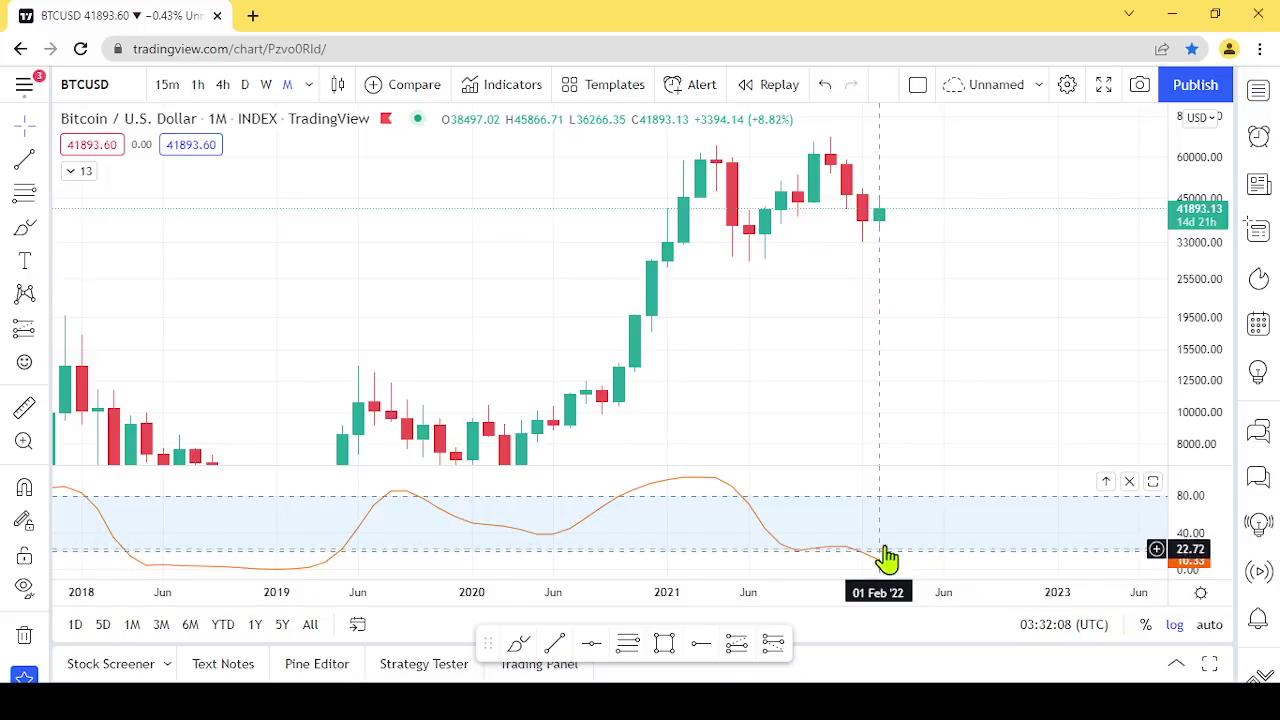
# Compare the full Stoch RSI history, including the 2014–2015 and 2018–2019 troughs, with the 2021–2022 price candles.
pyautogui.scroll(-5, 886, 543)
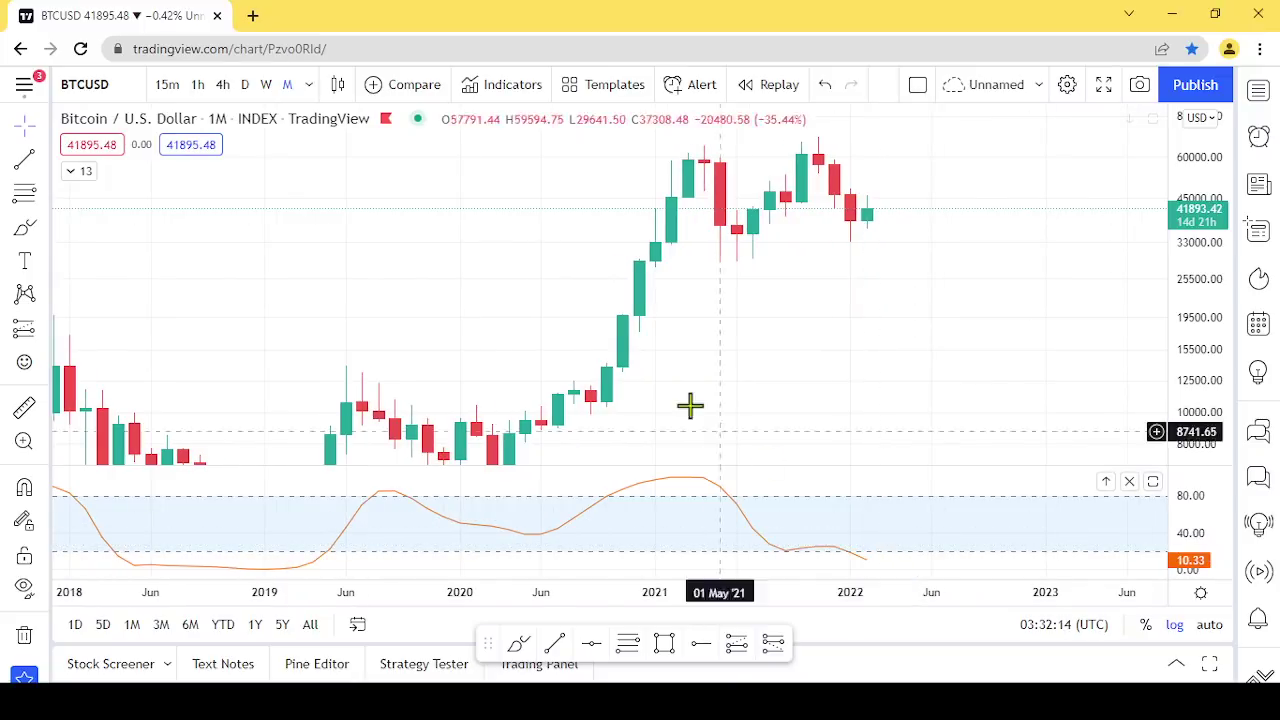
pyautogui.scroll(-2, 466, 383)
pyautogui.scroll(-3, 431, 580)
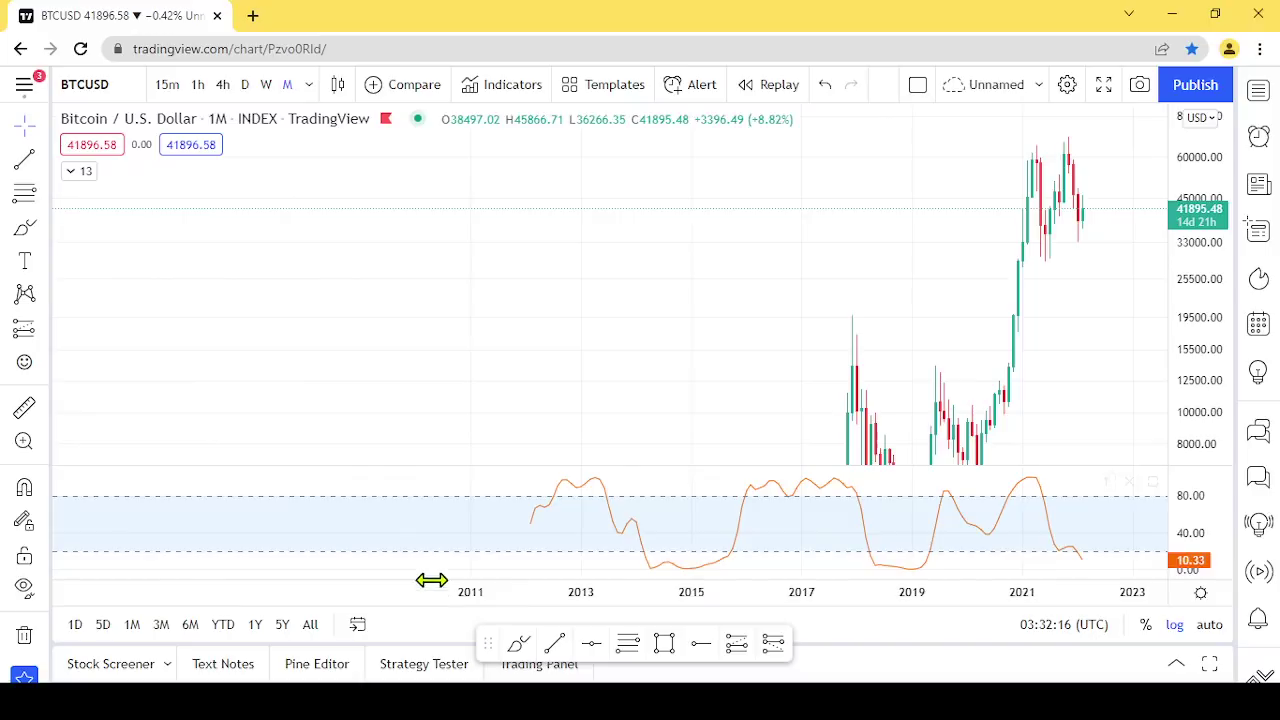
pyautogui.scroll(2, 583, 534)
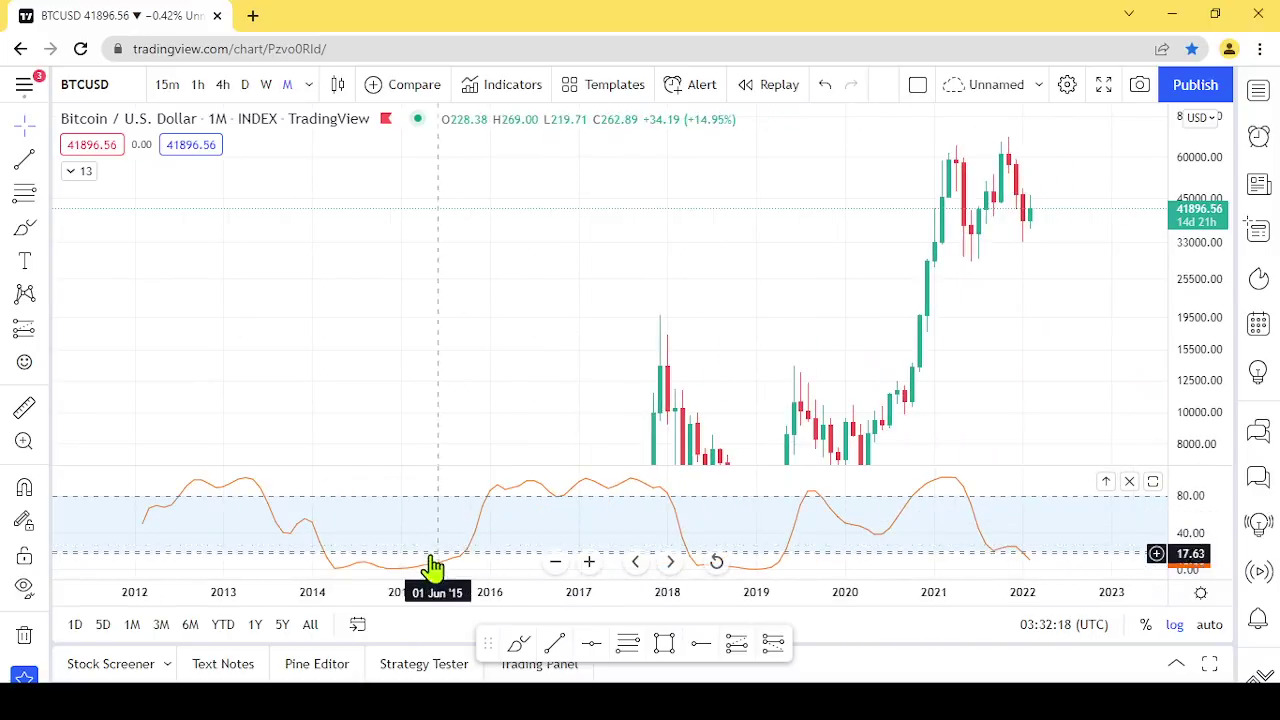
pyautogui.moveTo(909, 429); pyautogui.dragTo(780, 363)
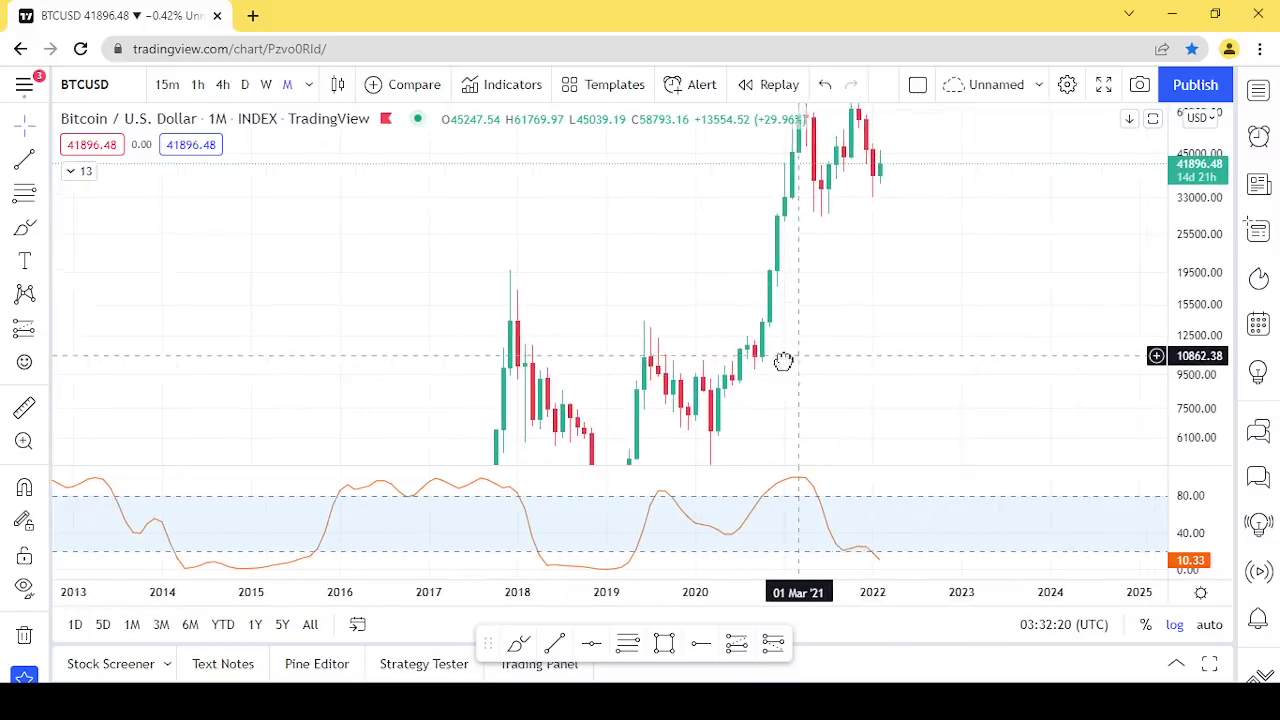
pyautogui.moveTo(883, 292); pyautogui.dragTo(857, 357)
pyautogui.scroll(2, 857, 357)
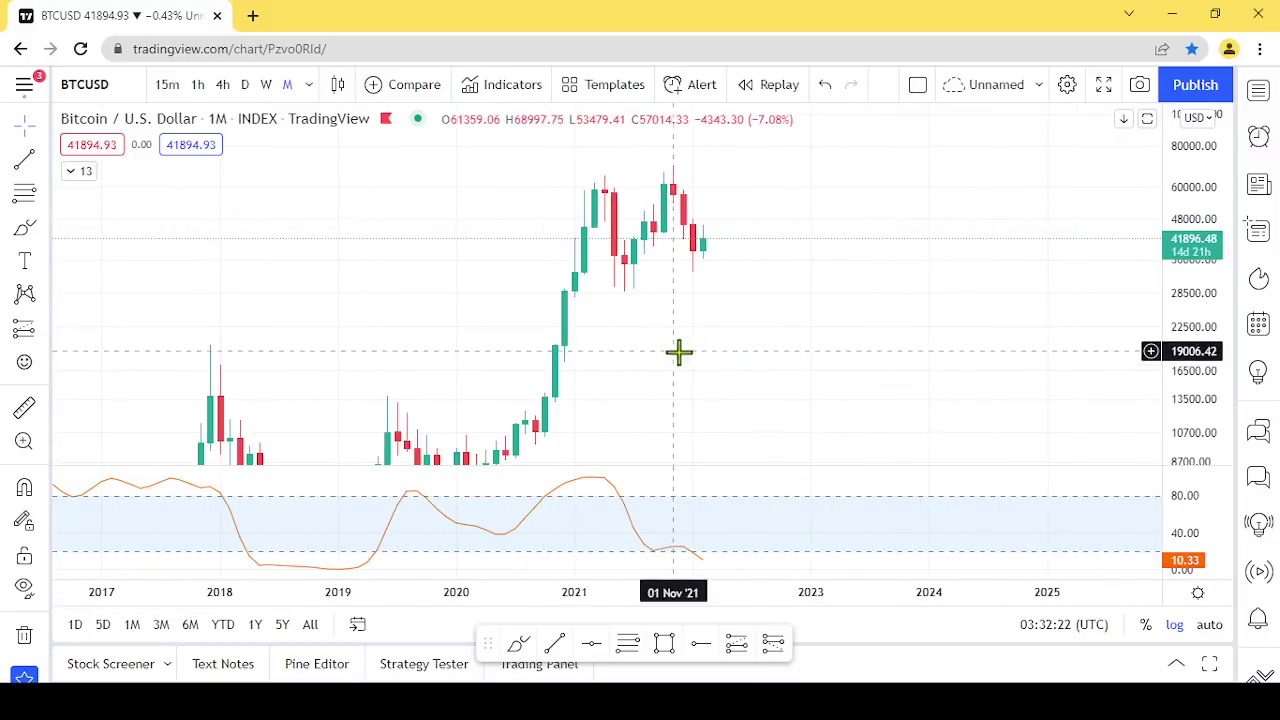
pyautogui.moveTo(680, 351); pyautogui.dragTo(761, 346)
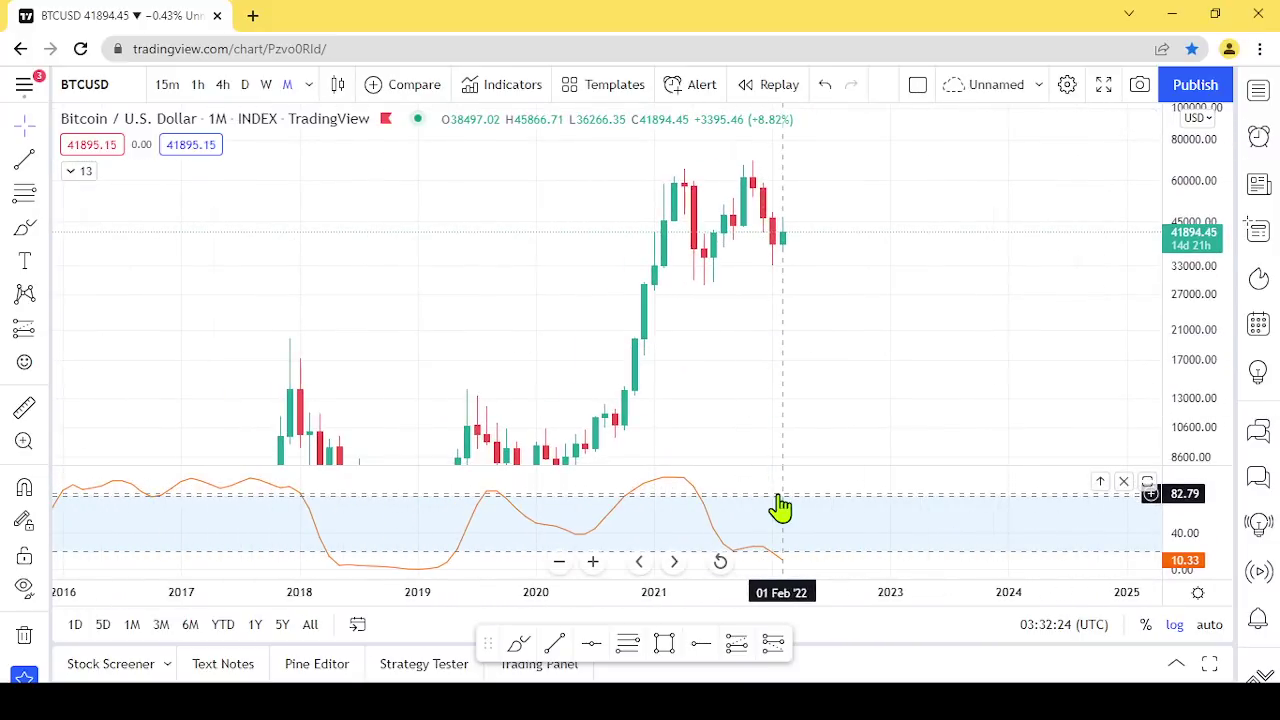
# Examine the 2021–2022 monthly candles and the Stoch RSI D line around its 20 level, rescaling the price axis.
pyautogui.scroll(1, 780, 508)
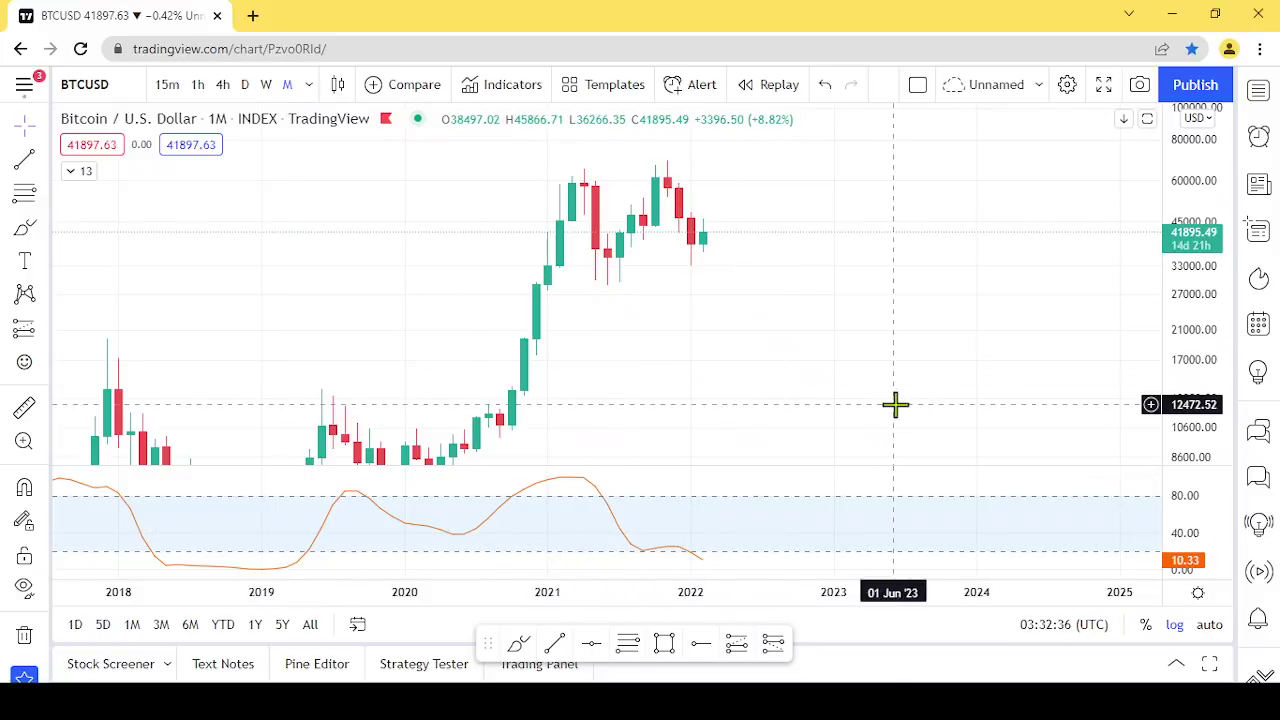
pyautogui.moveTo(774, 280); pyautogui.dragTo(883, 297)
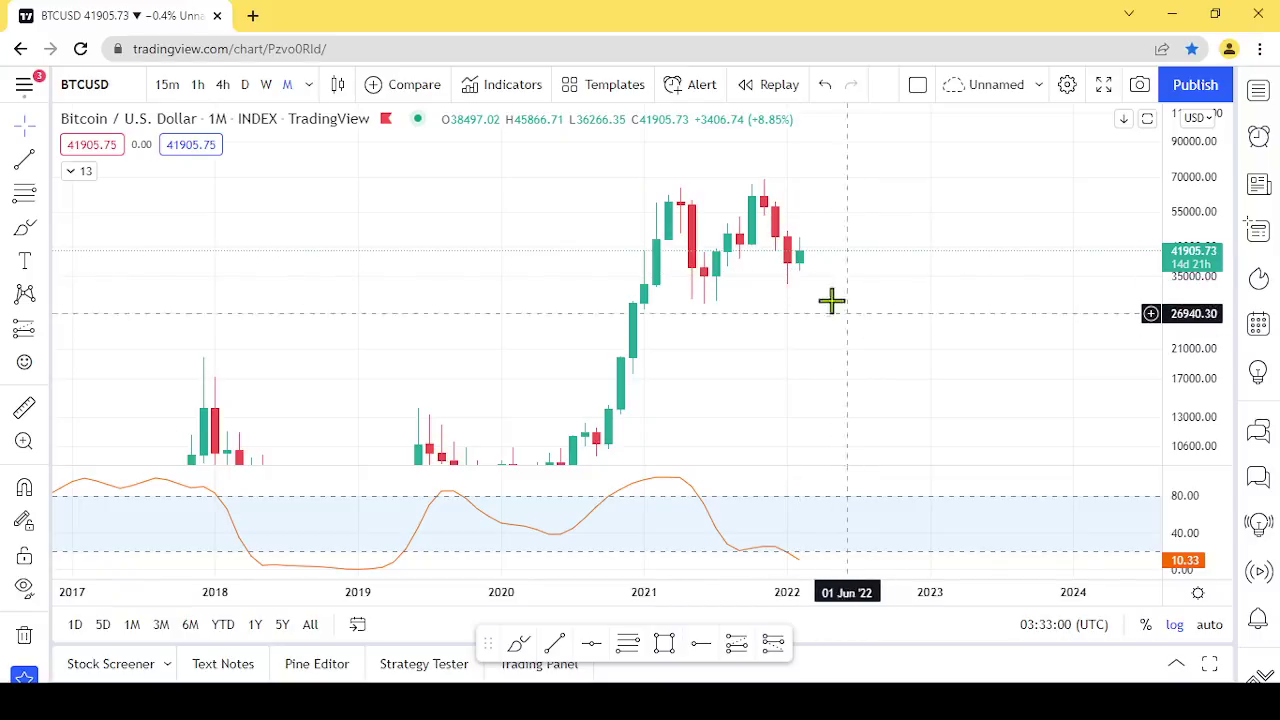
pyautogui.scroll(2, 870, 323)
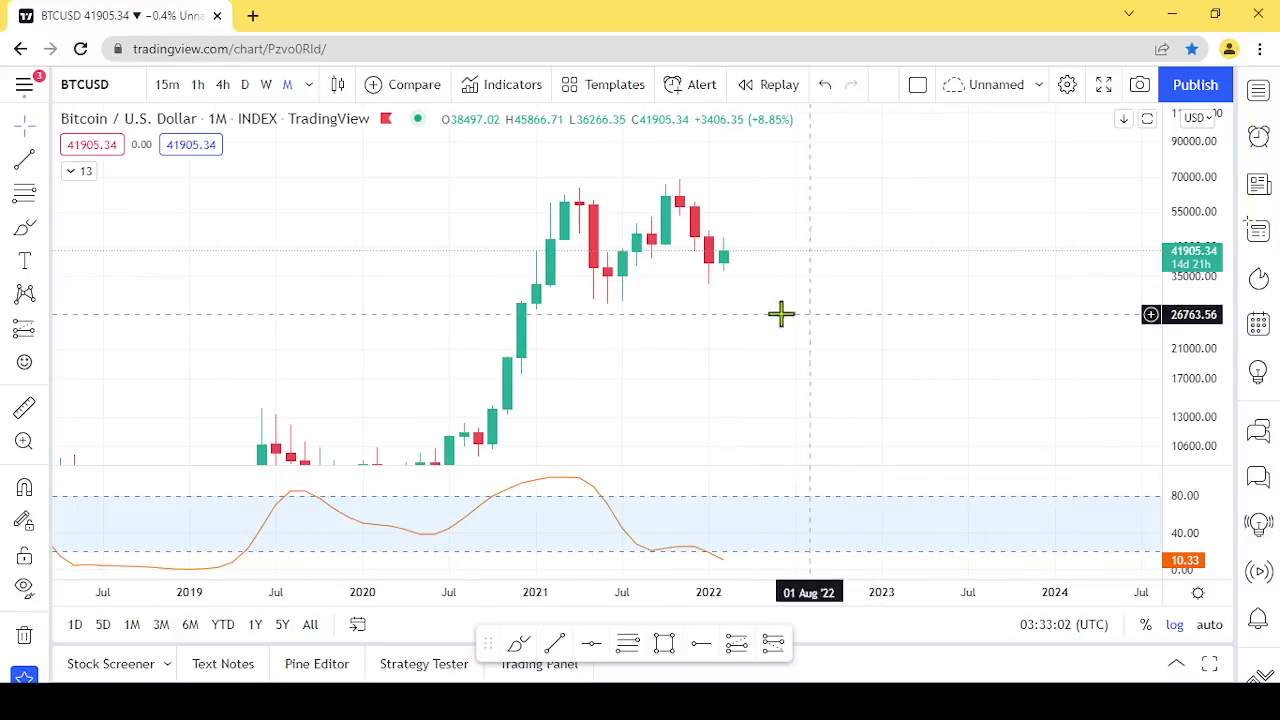
pyautogui.scroll(1, 765, 307)
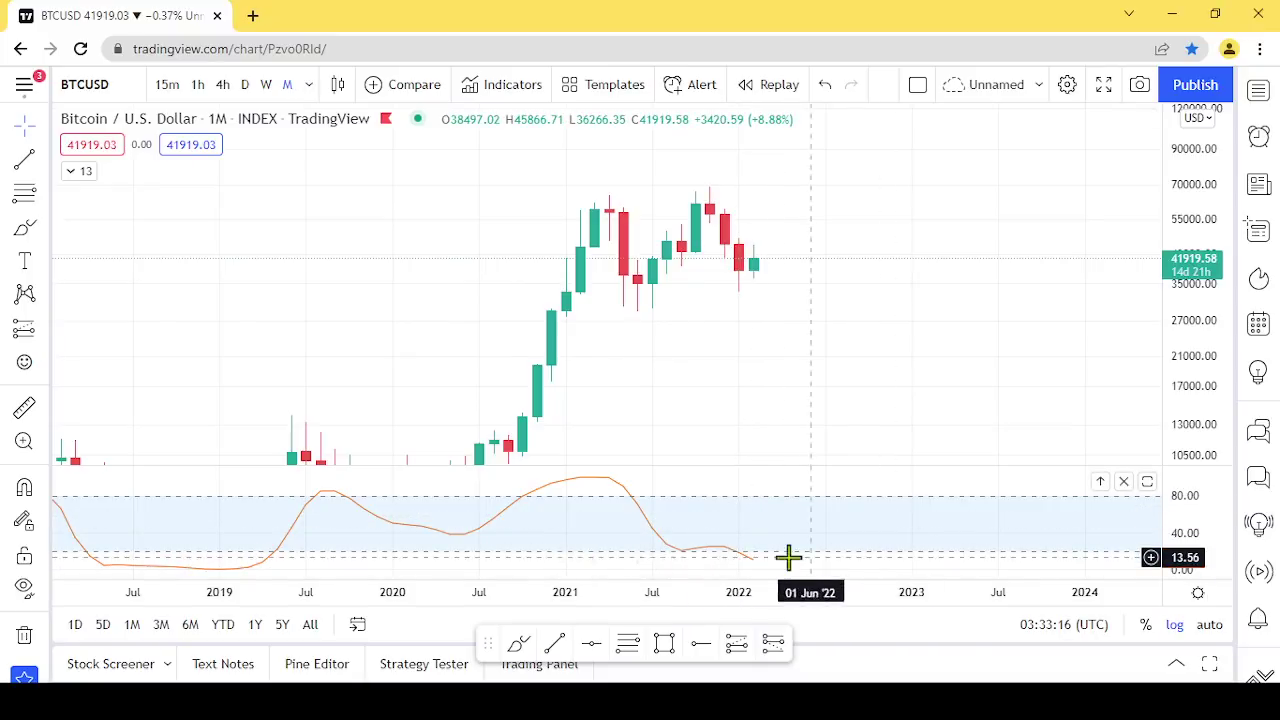
pyautogui.scroll(-2, 846, 534)
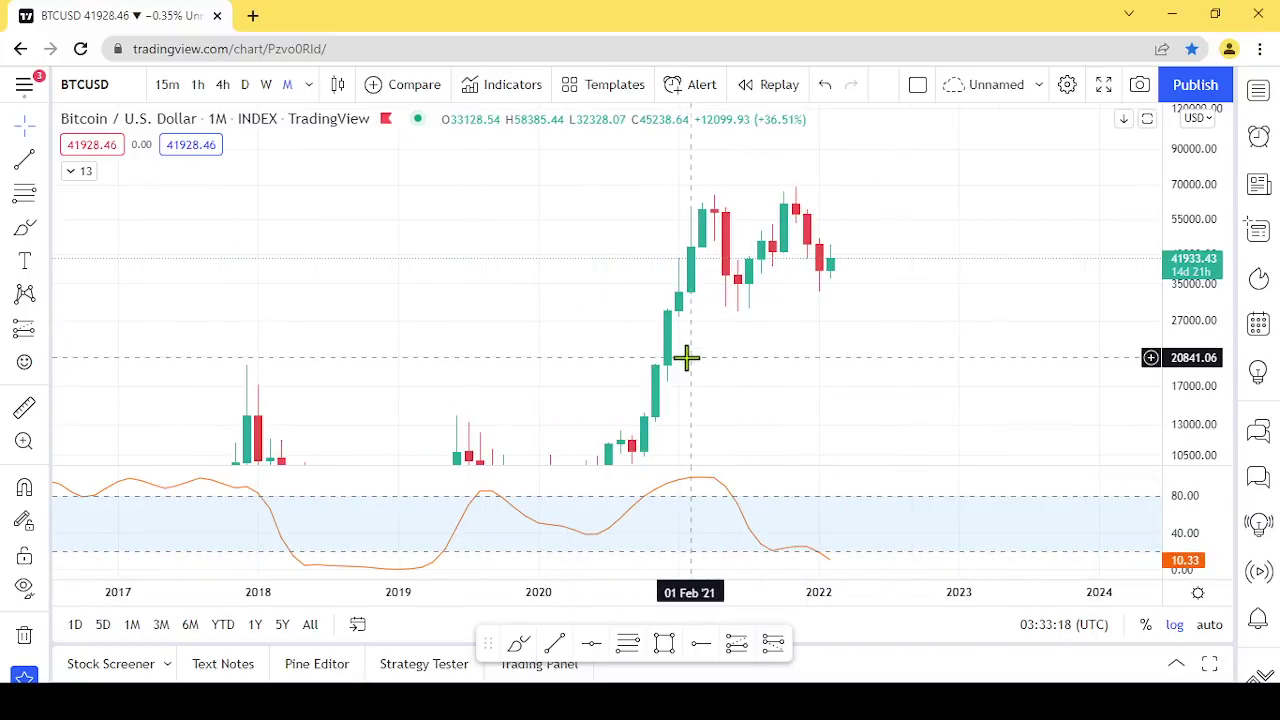
pyautogui.scroll(2, 686, 358)
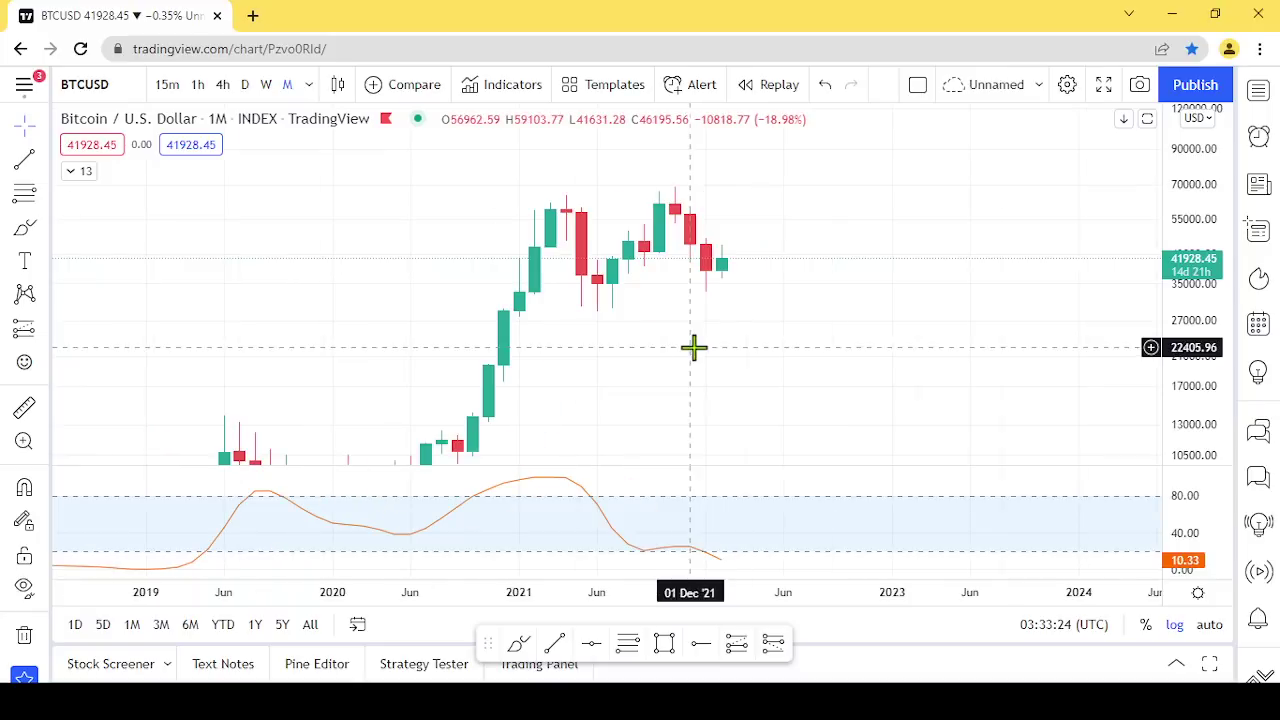
pyautogui.moveTo(1194, 257); pyautogui.dragTo(1194, 282)
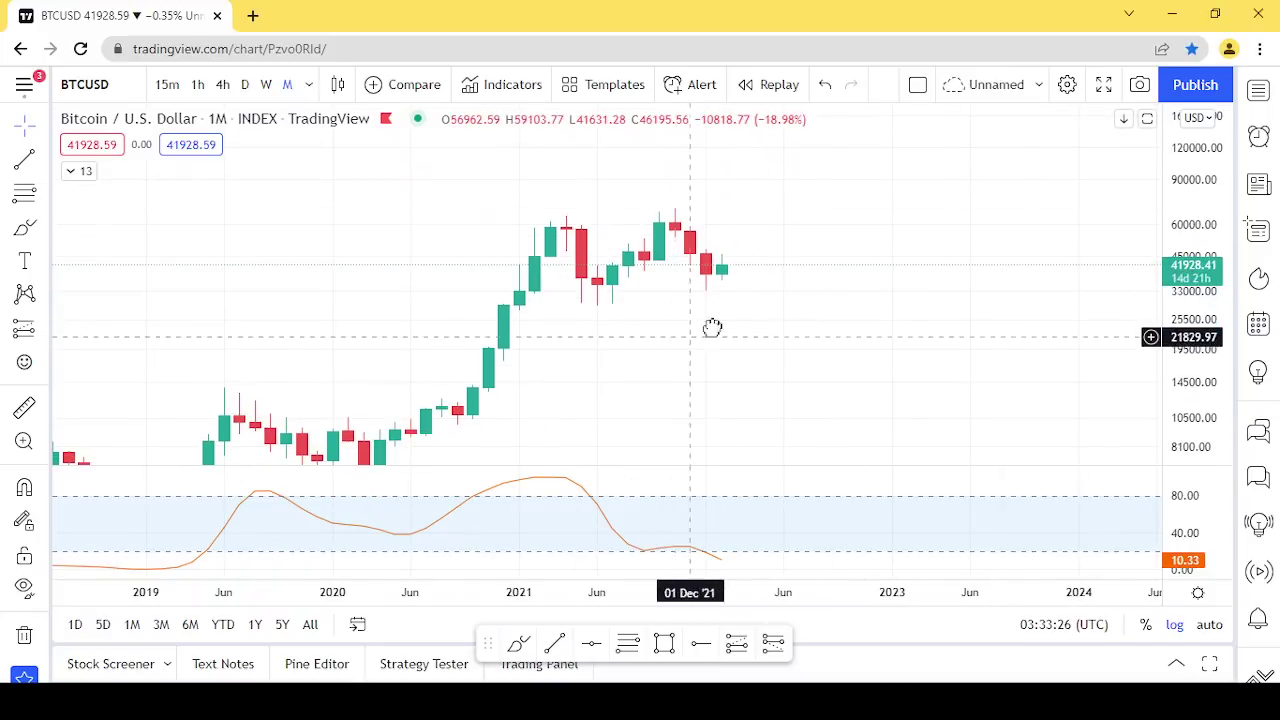
pyautogui.moveTo(711, 329); pyautogui.dragTo(850, 306)
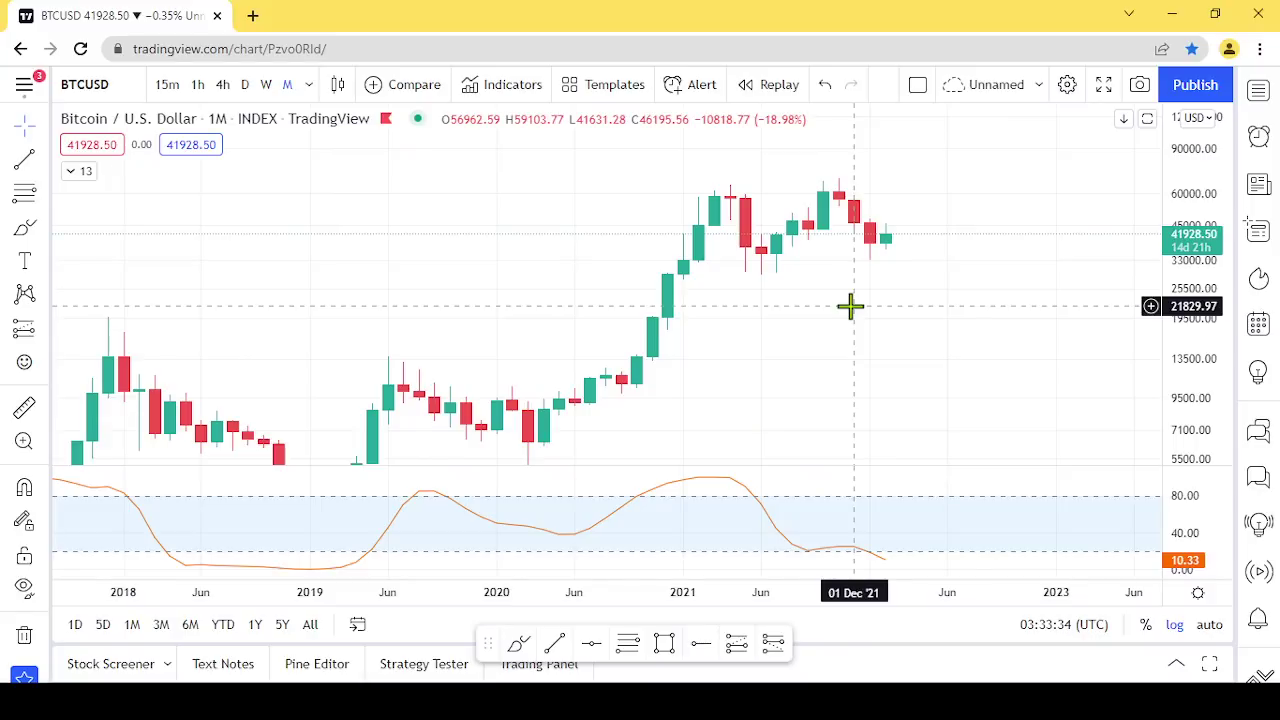
# Compare the candles at the 2018 and 2014 Stoch RSI drops with those of early 2022.
pyautogui.moveTo(774, 360); pyautogui.dragTo(863, 266)
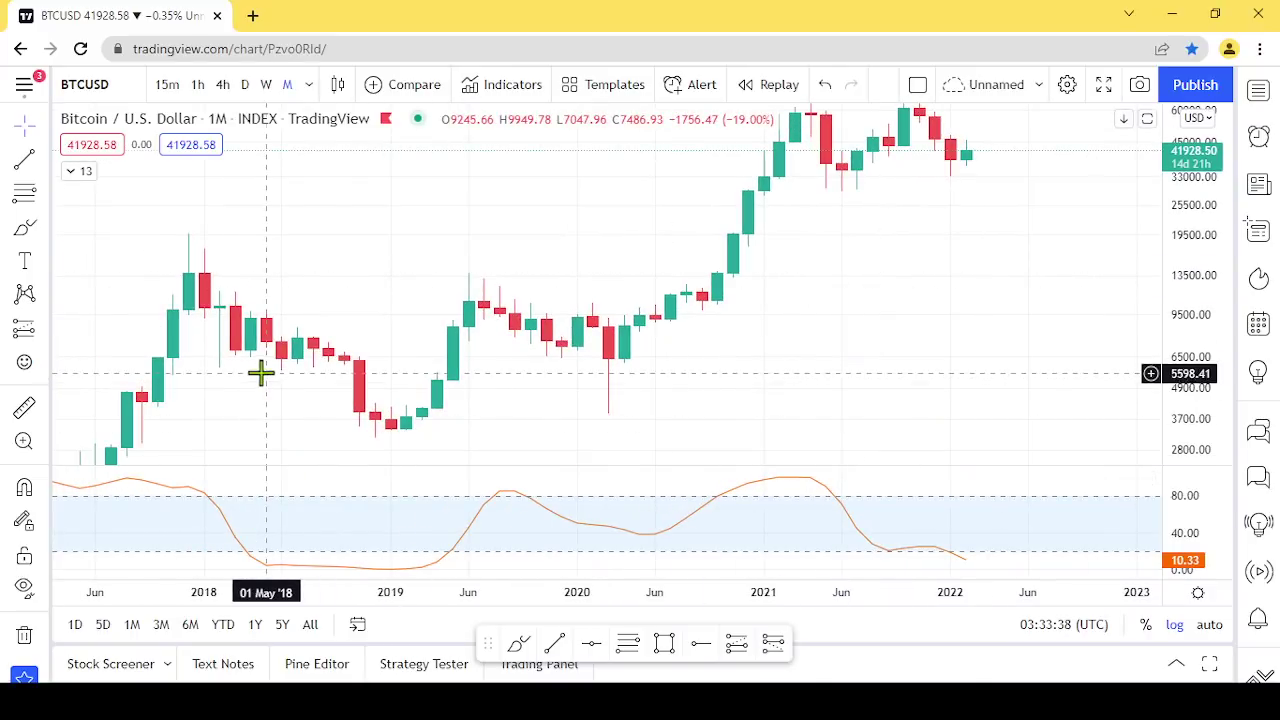
pyautogui.moveTo(366, 429); pyautogui.dragTo(990, 142)
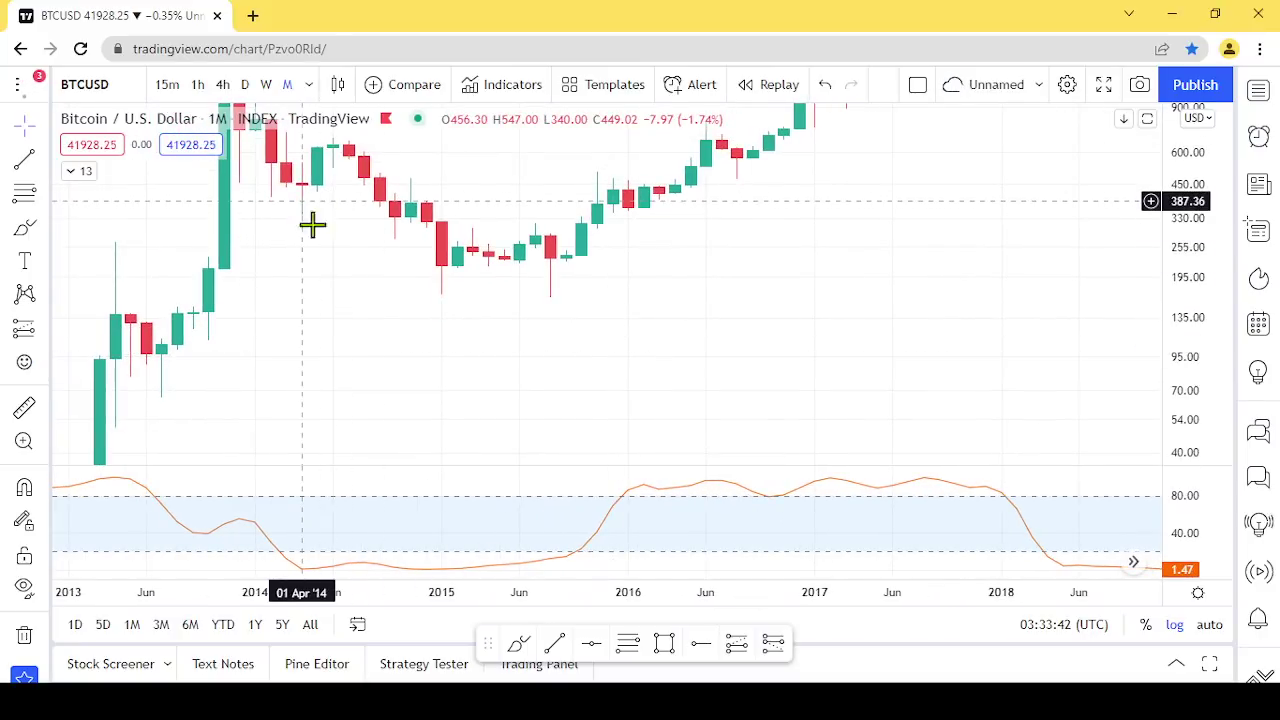
pyautogui.moveTo(909, 154); pyautogui.dragTo(723, 349)
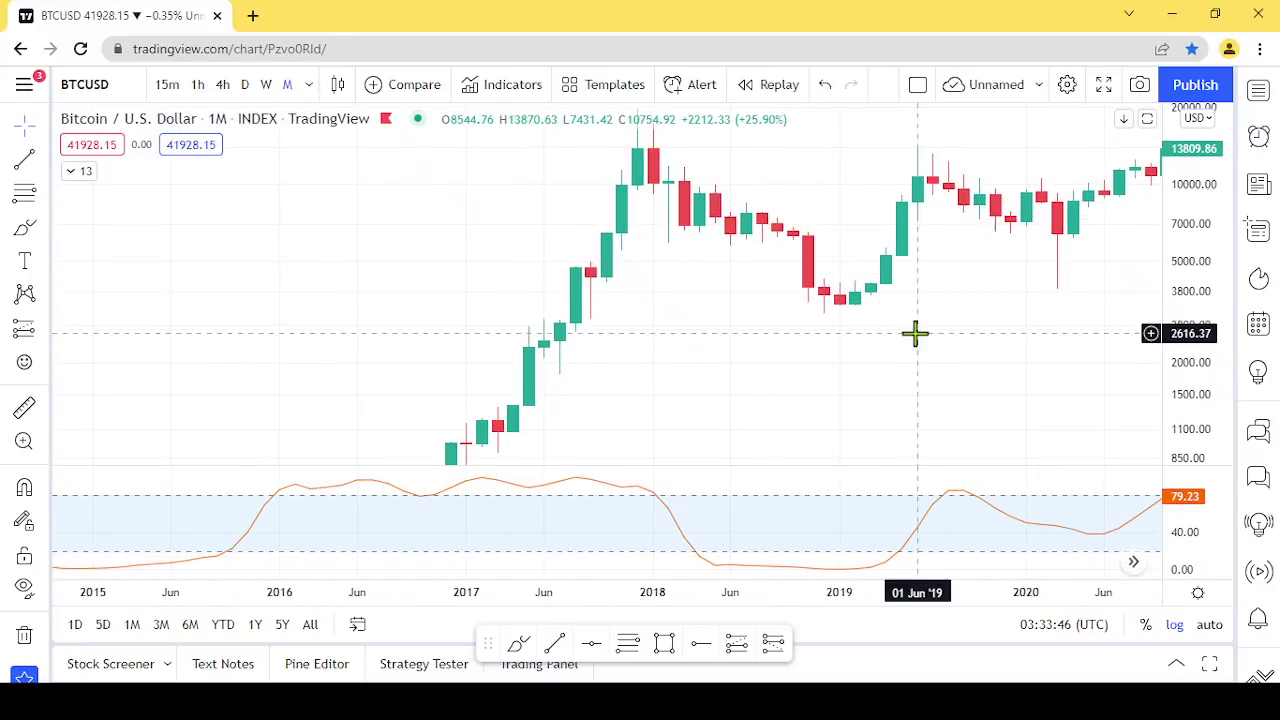
pyautogui.moveTo(914, 334); pyautogui.dragTo(531, 337)
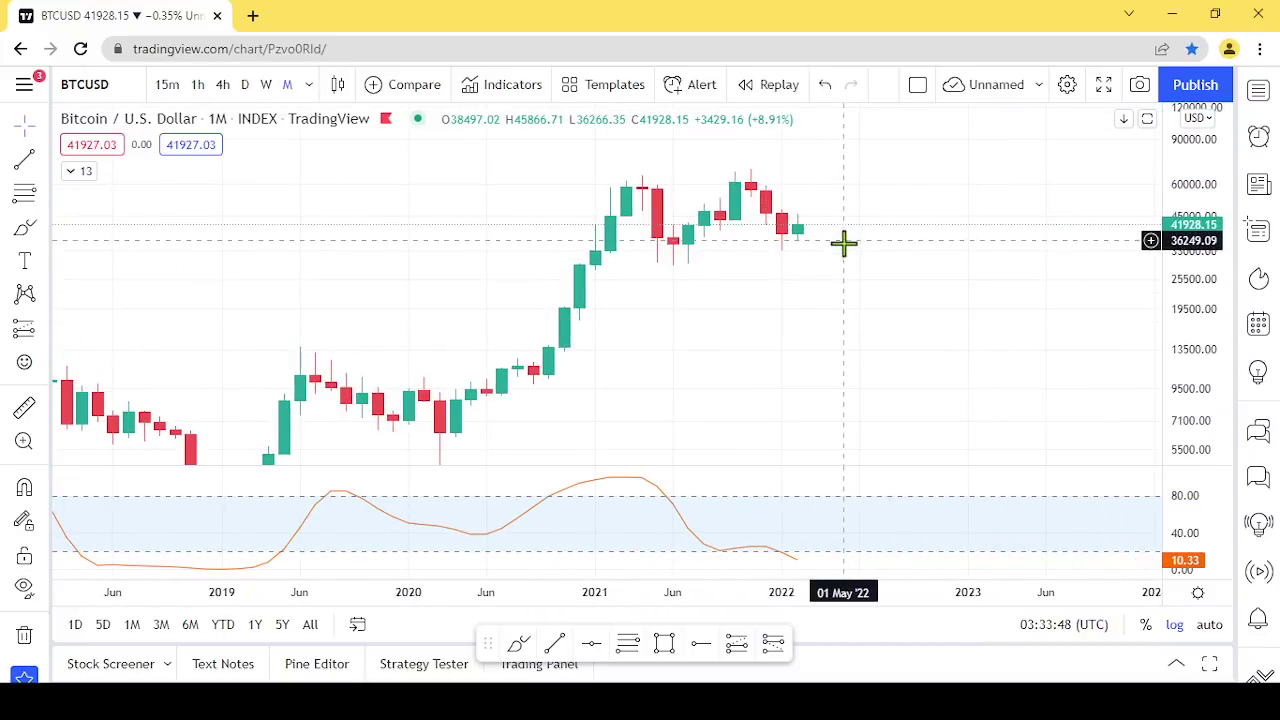
# Unhide the SRI Strategy 1.1 indicator, enable its moving-average lines in its input settings, and collapse the indicator list again.
pyautogui.click(88, 172)
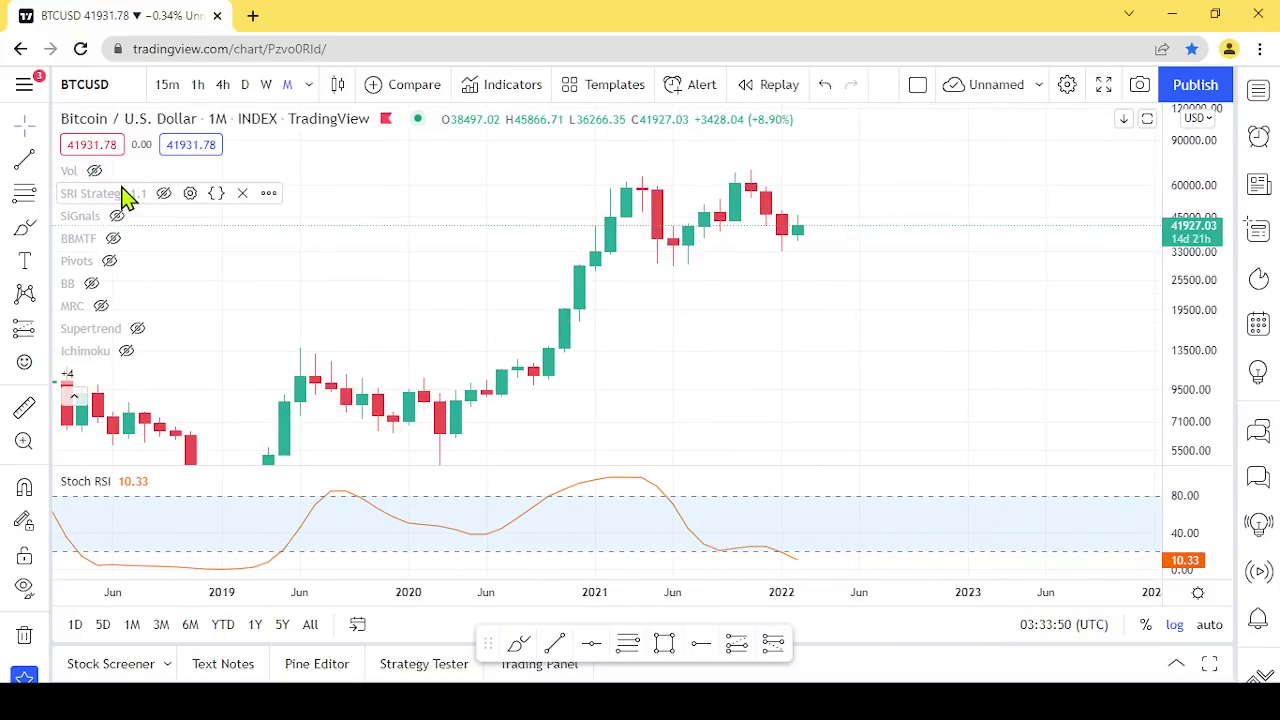
pyautogui.click(161, 194)
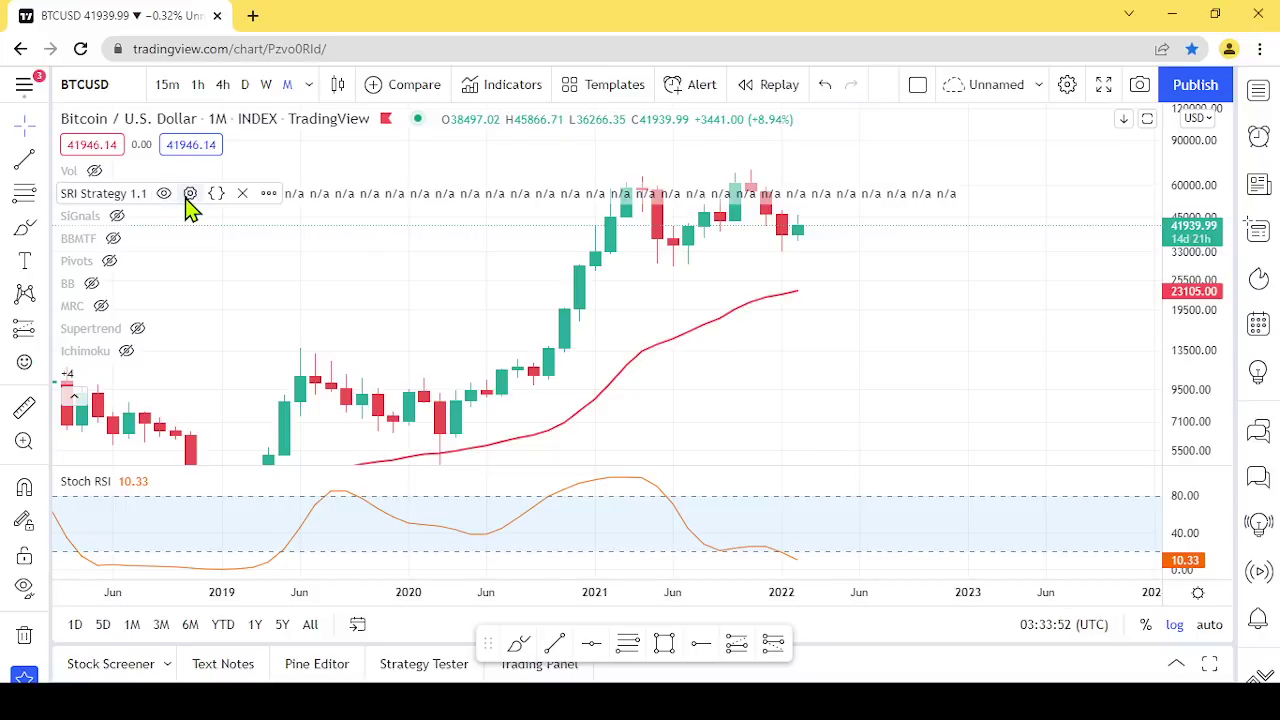
pyautogui.click(189, 194)
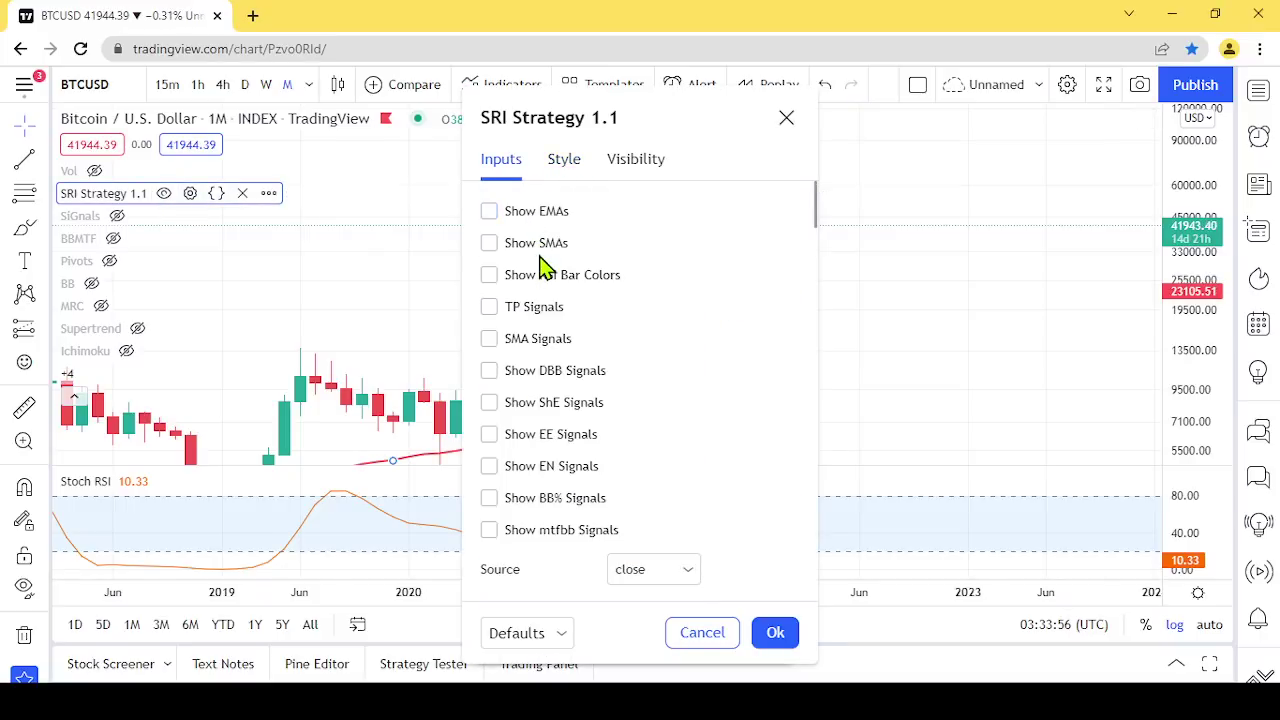
pyautogui.click(776, 632)
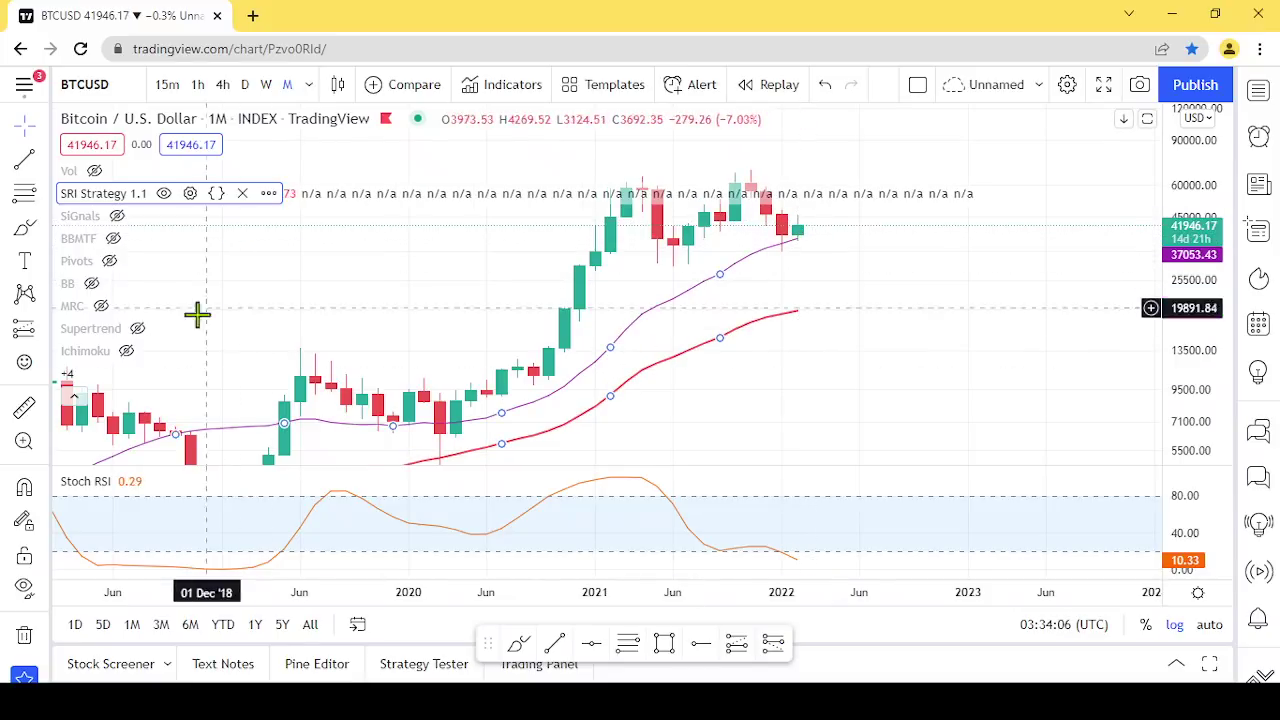
pyautogui.click(76, 397)
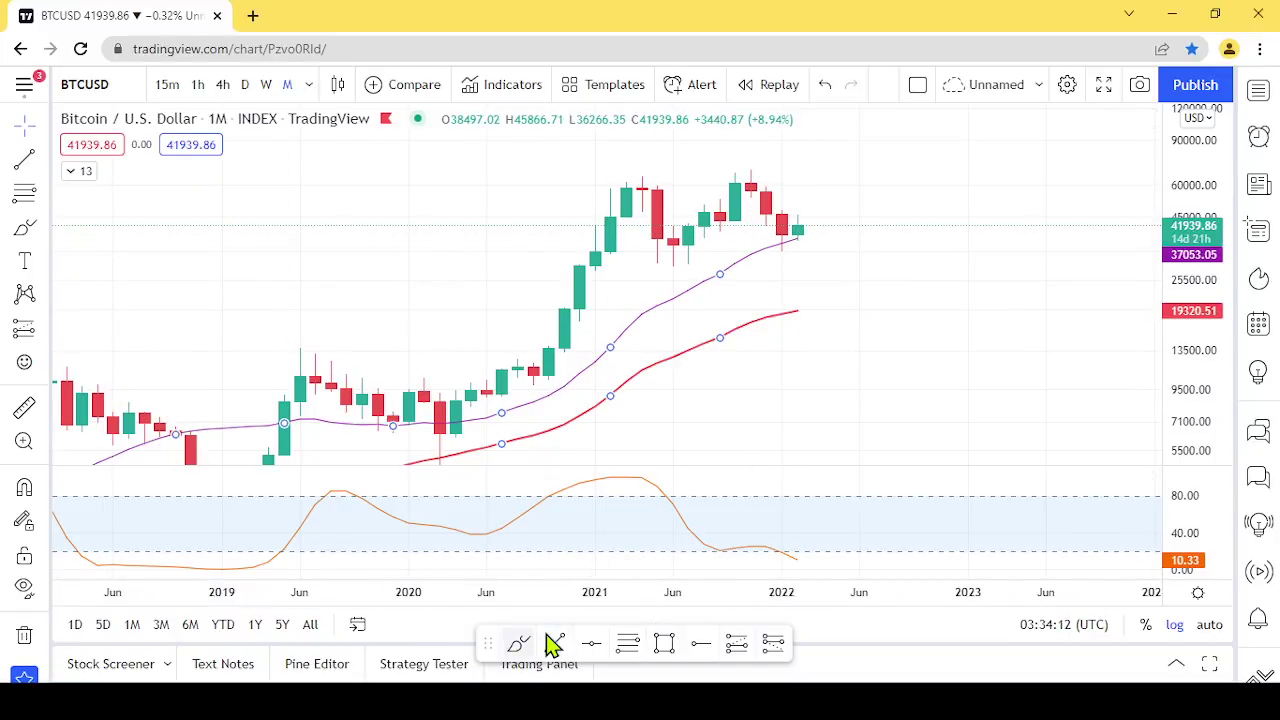
# Measure the drop from the February 2022 price to the red moving average, clear the measurement, and examine both averages against the Stoch RSI.
pyautogui.click(25, 410)
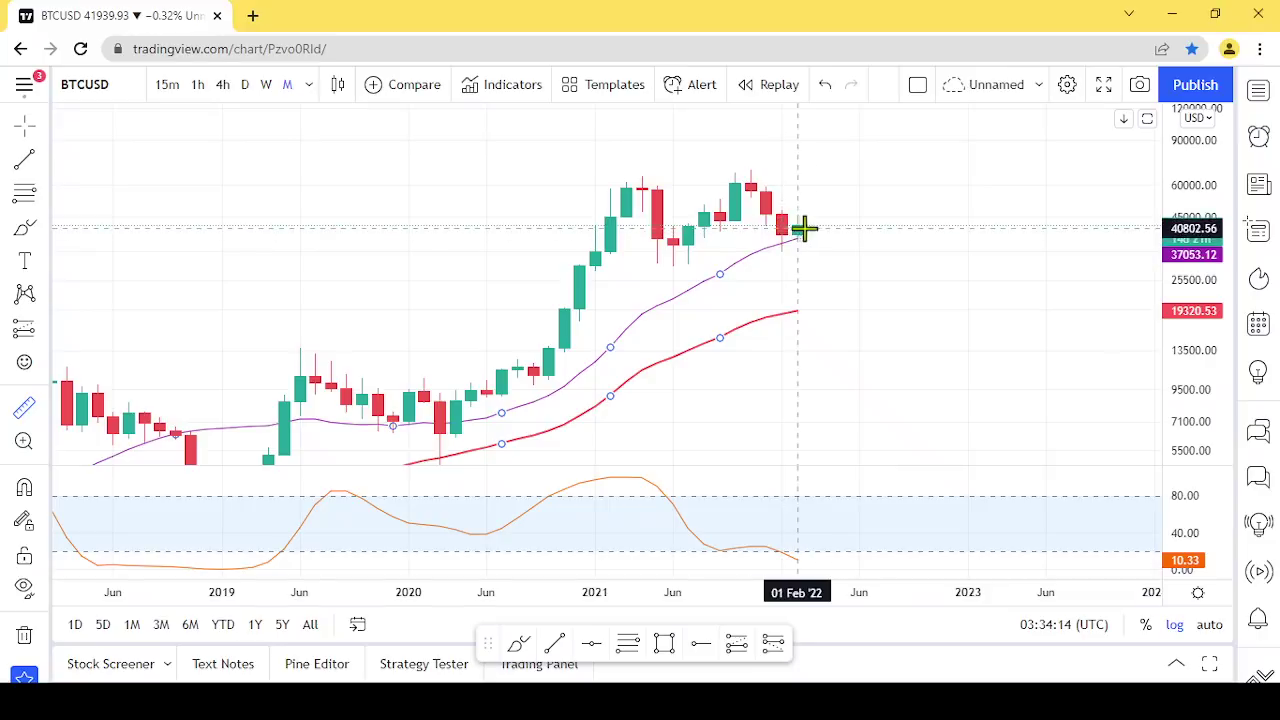
pyautogui.click(811, 223)
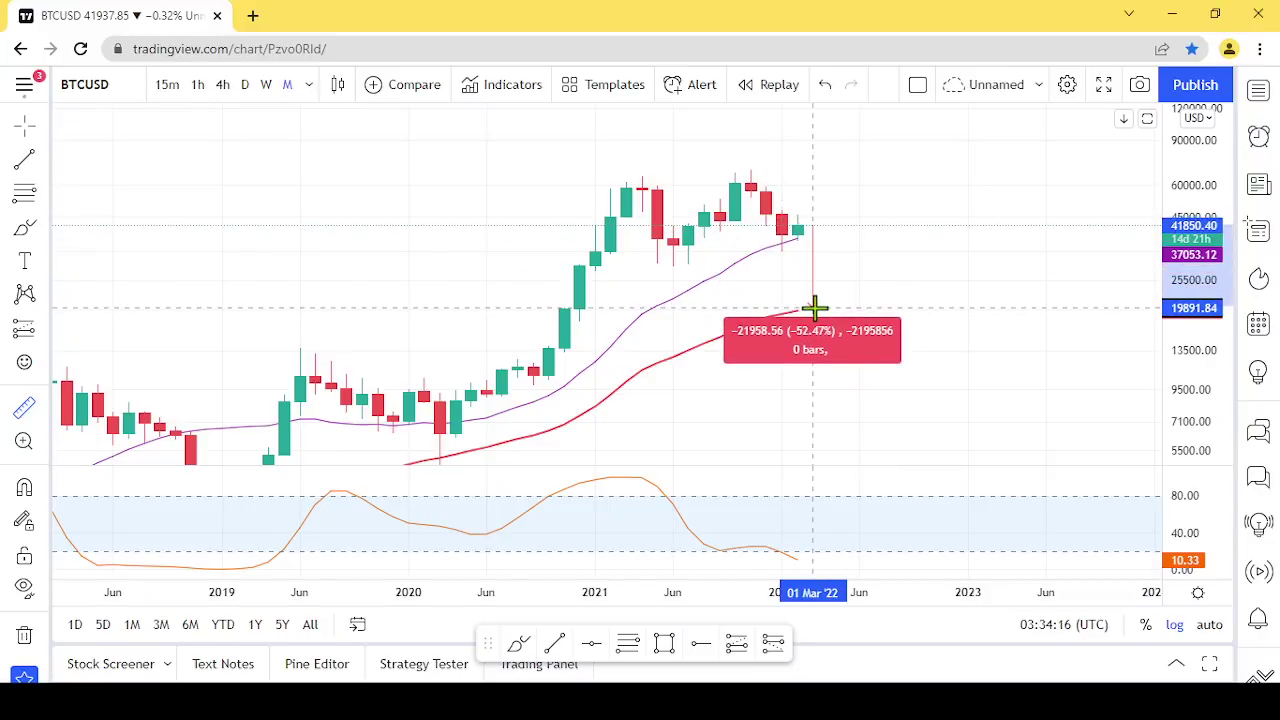
pyautogui.click(815, 307)
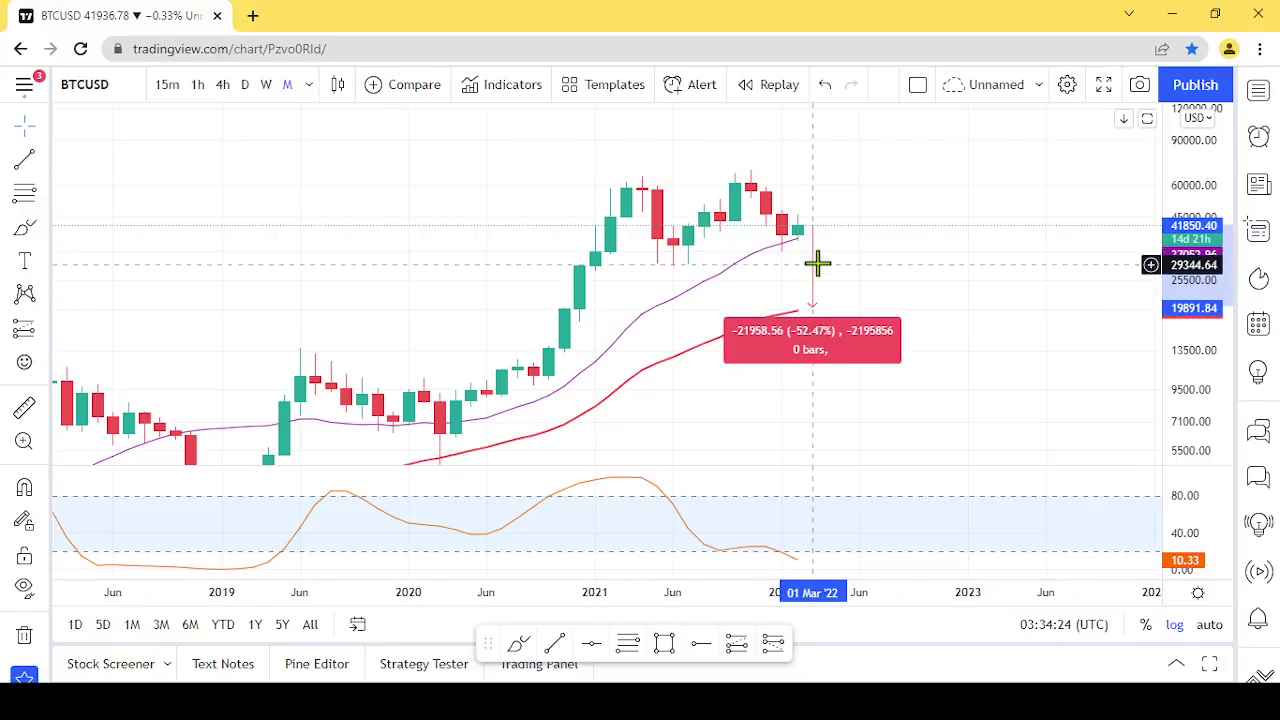
pyautogui.click(790, 242)
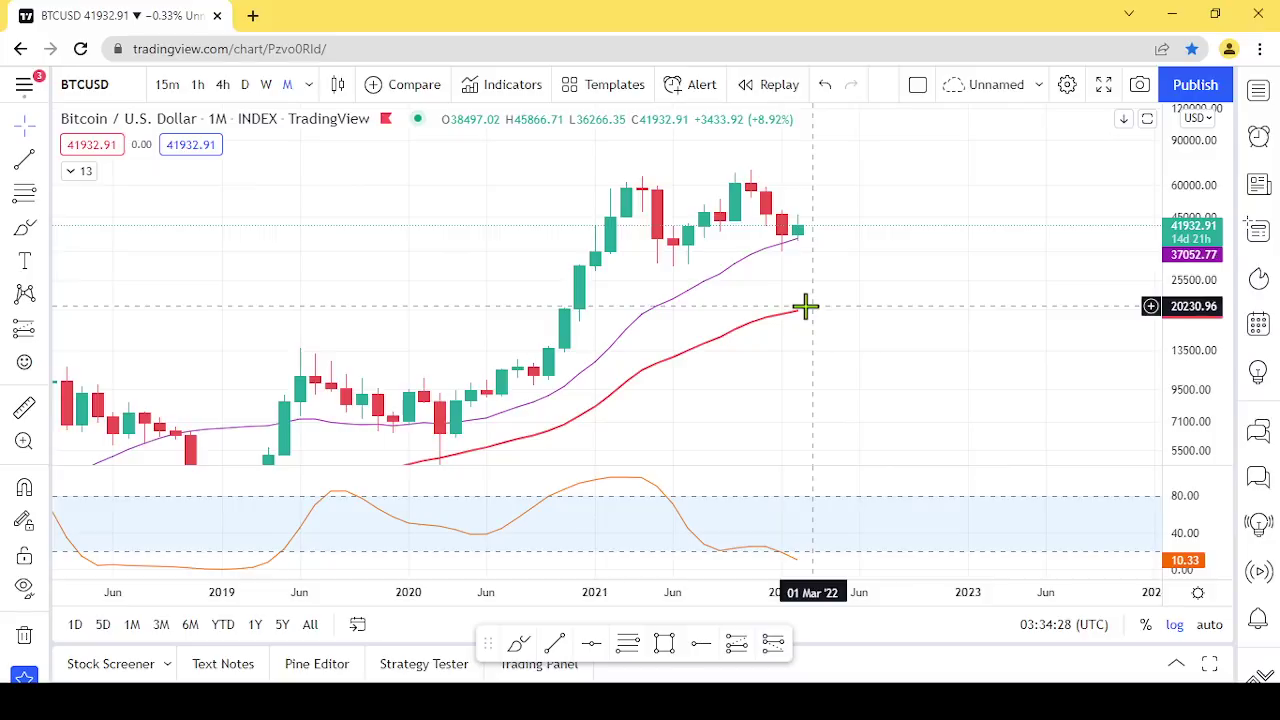
pyautogui.scroll(-3, 806, 305)
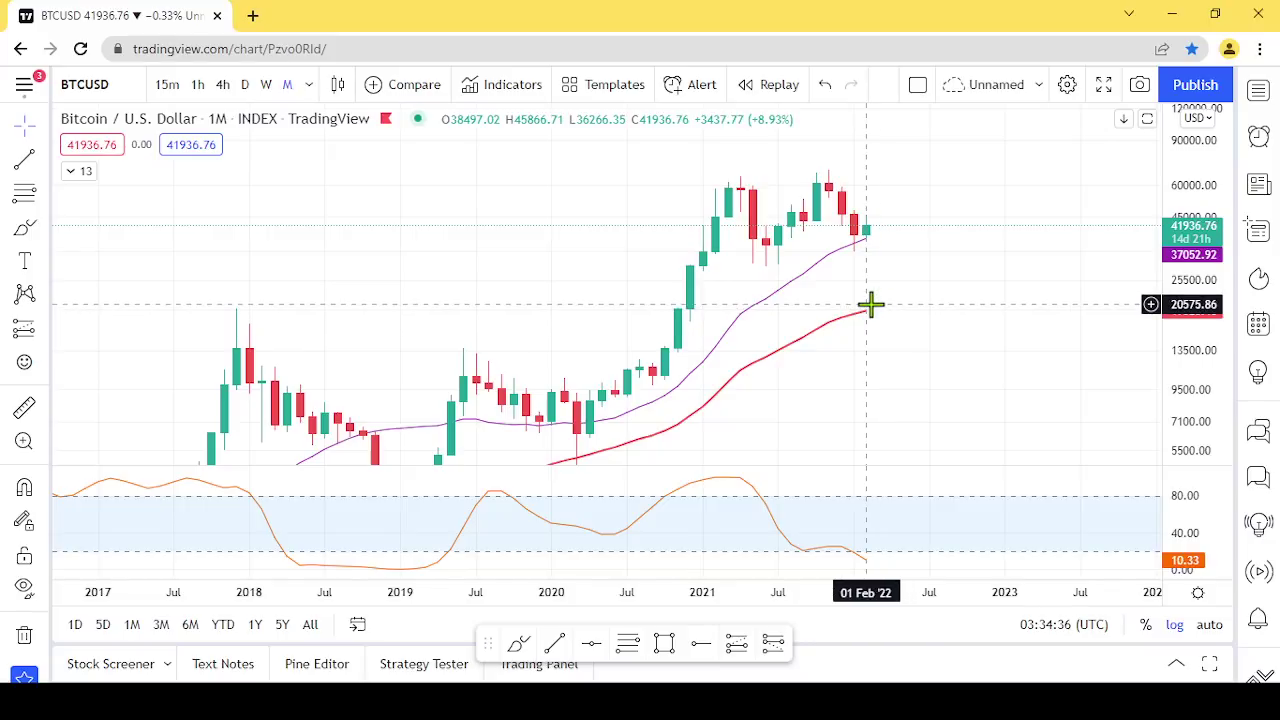
pyautogui.scroll(3, 869, 306)
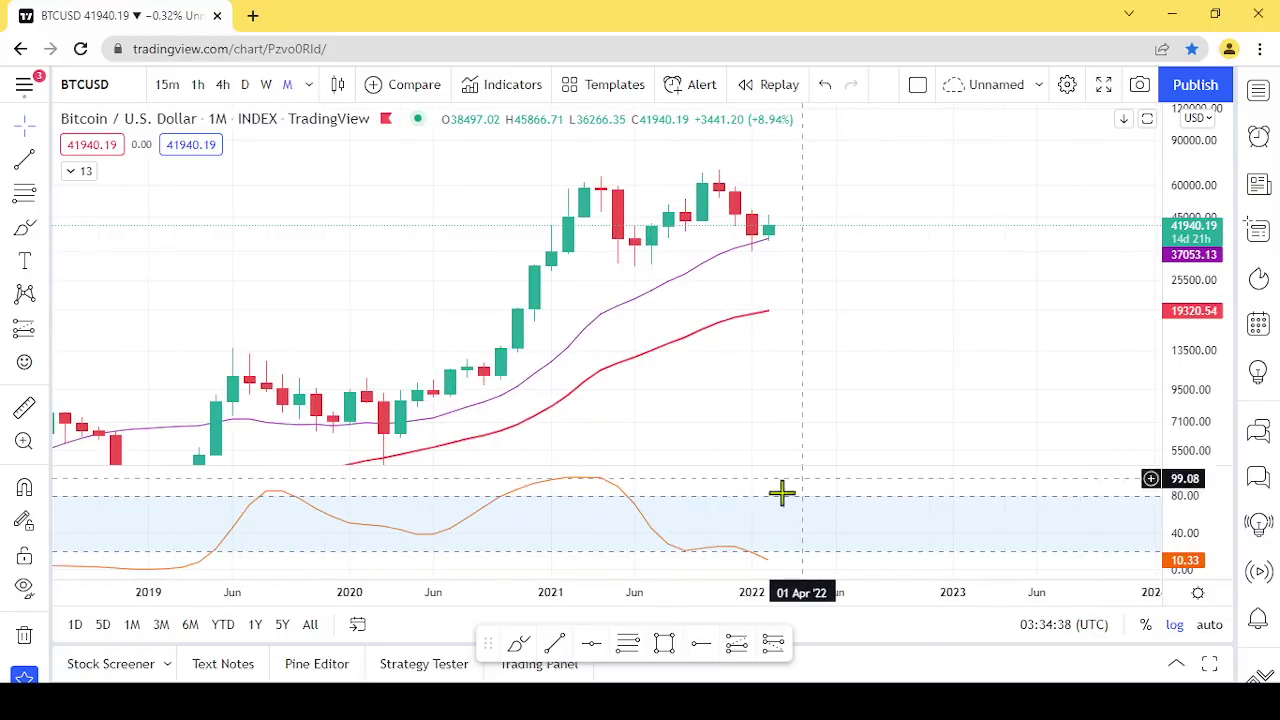
pyautogui.moveTo(789, 557)
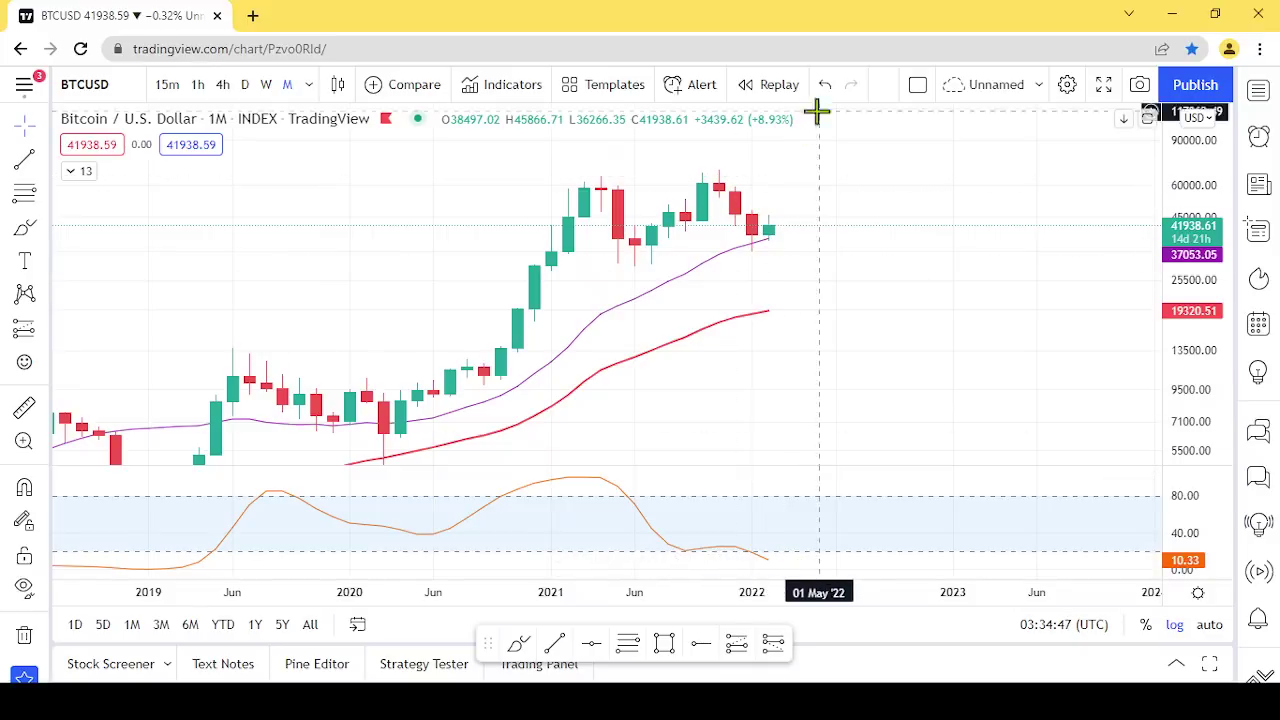
# Examine the 2021–2022 monthly candles against the purple and red moving averages, with the price scale stretched around early 2022.
pyautogui.moveTo(817, 251); pyautogui.dragTo(809, 292)
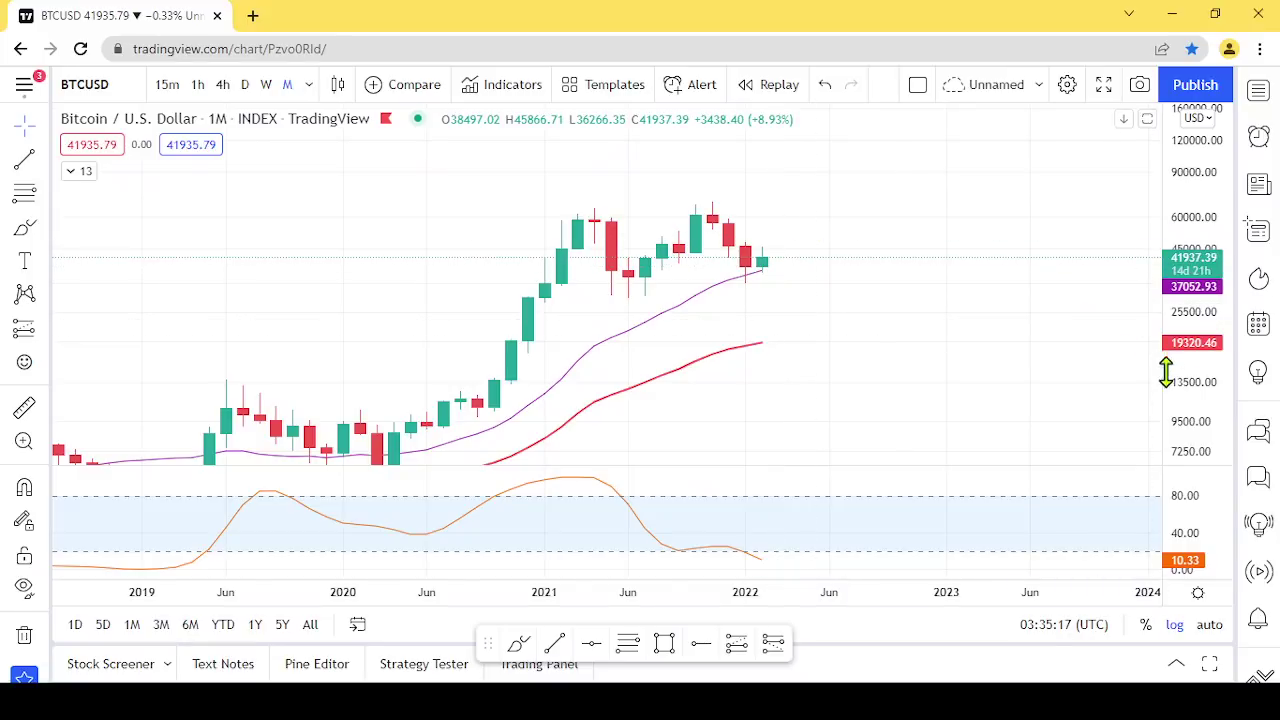
pyautogui.moveTo(1166, 366); pyautogui.dragTo(1171, 331)
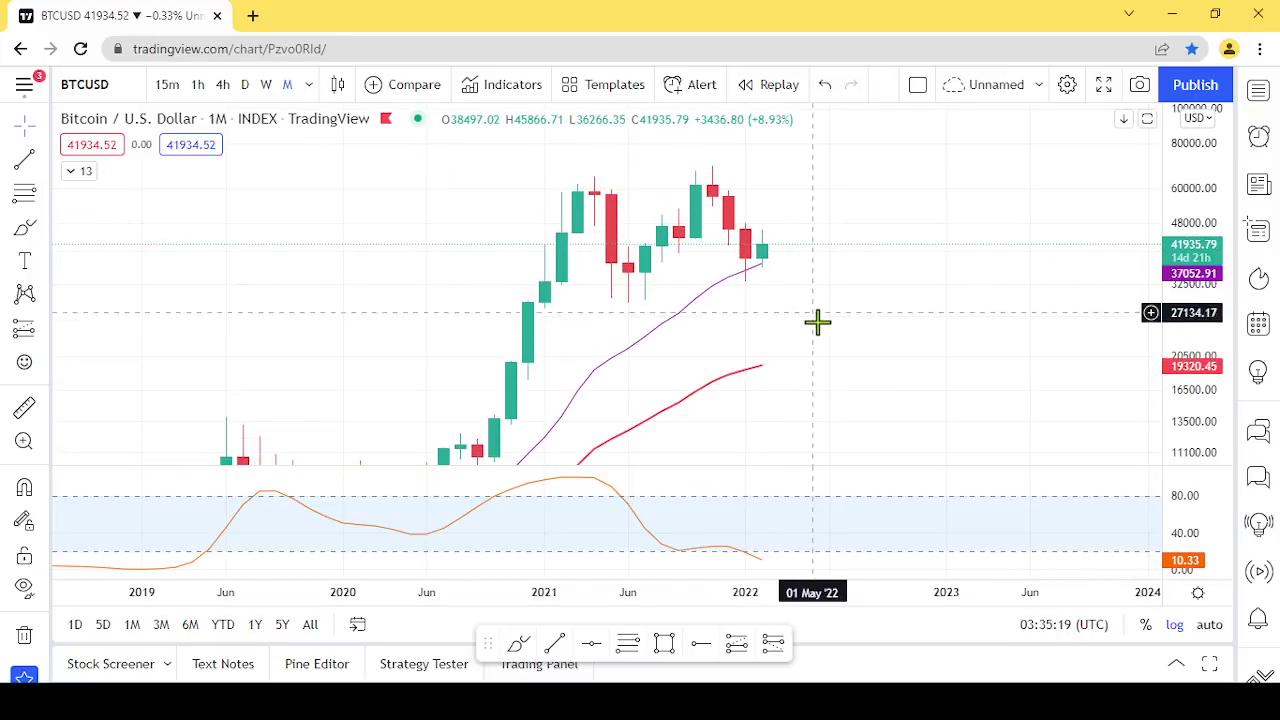
pyautogui.moveTo(733, 284); pyautogui.dragTo(728, 312)
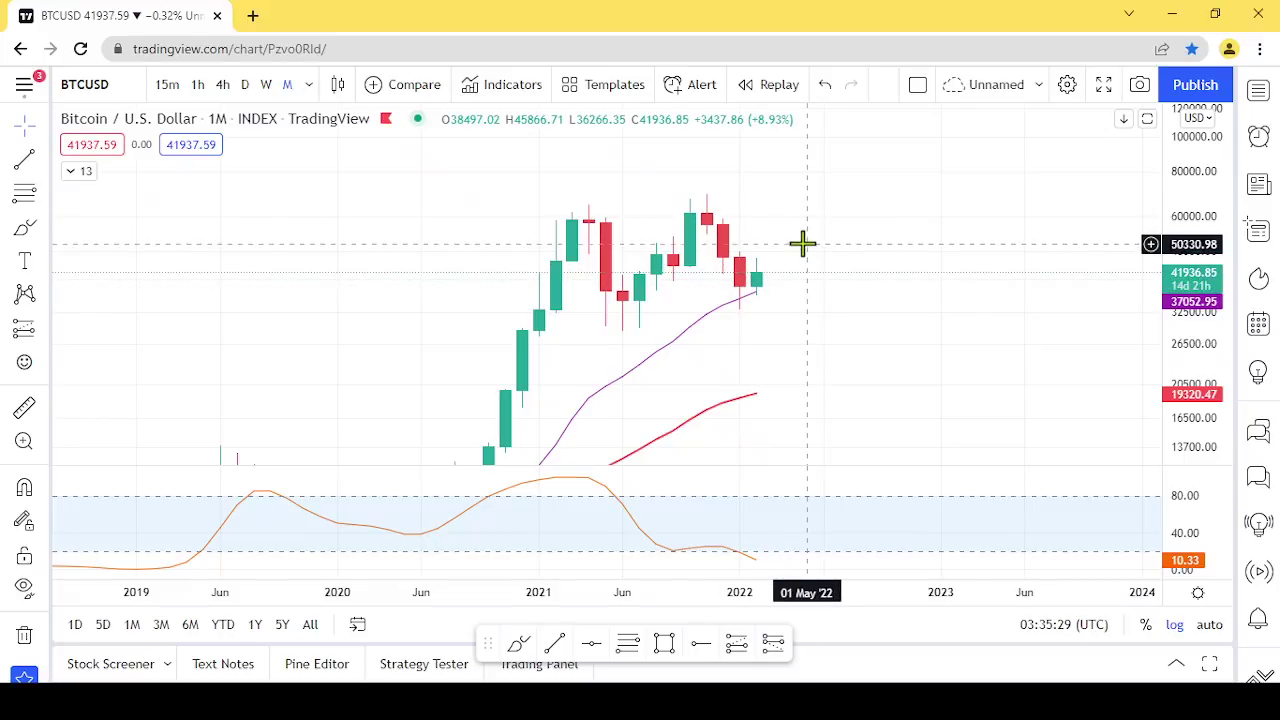
pyautogui.scroll(-1, 837, 283)
pyautogui.scroll(1, 737, 286)
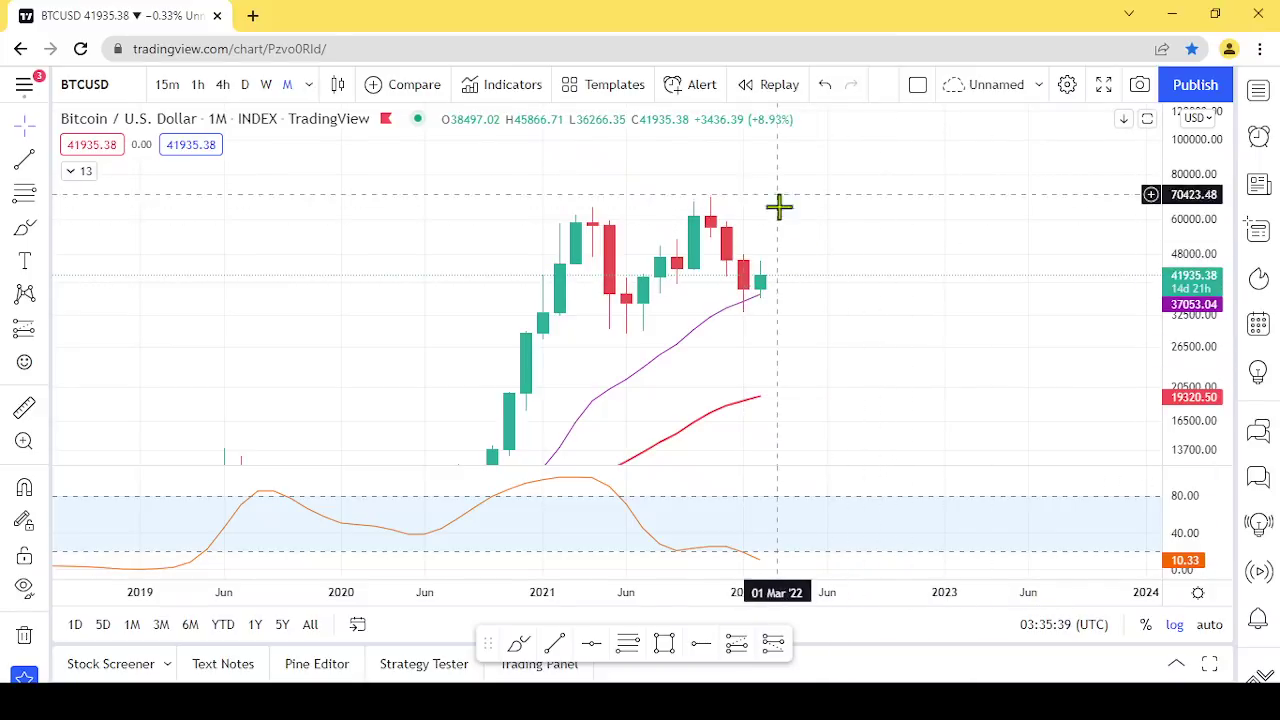
pyautogui.moveTo(800, 320); pyautogui.dragTo(869, 286)
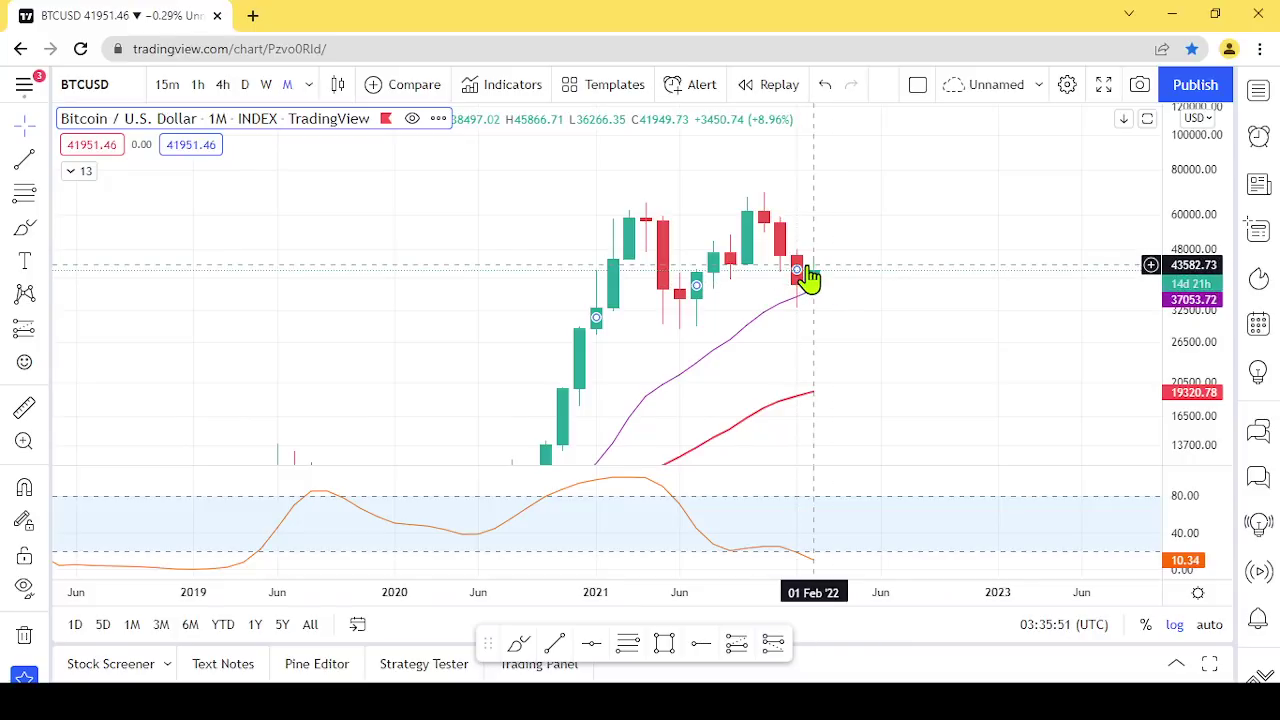
pyautogui.press('Right')
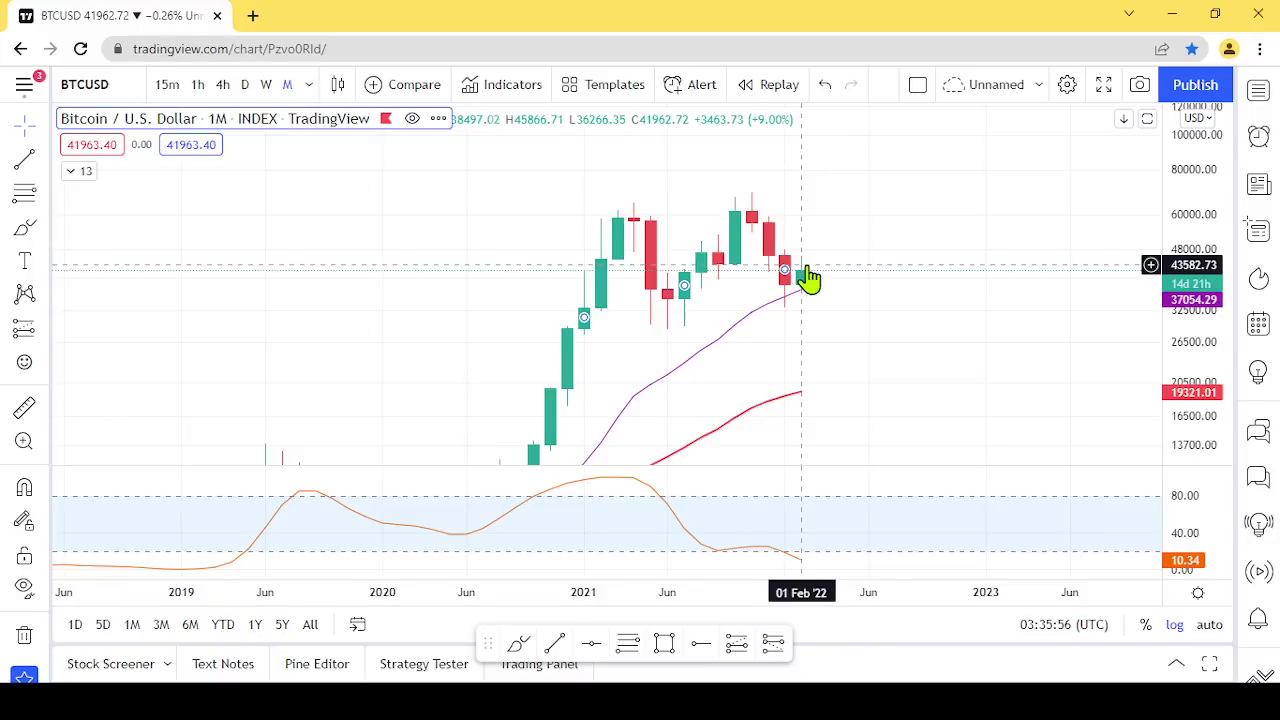
pyautogui.moveTo(863, 386); pyautogui.dragTo(847, 333)
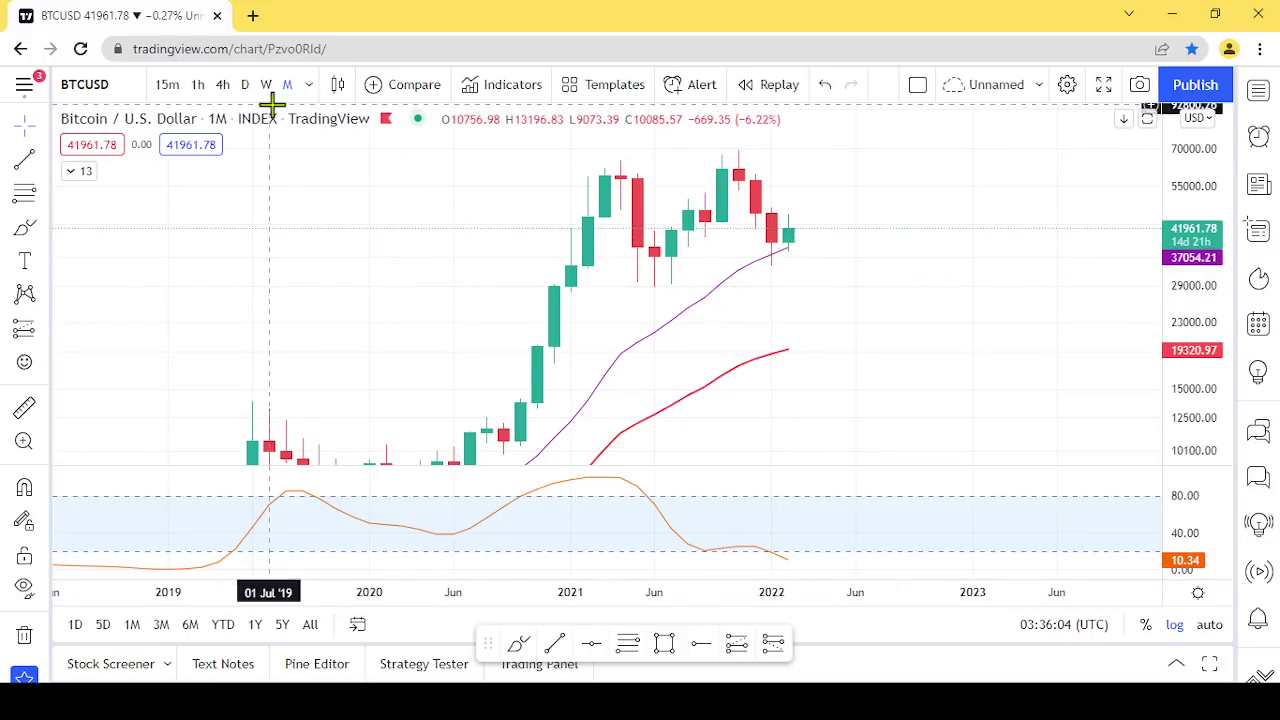
# Compare the 2016–2022 monthly candles with both moving averages and the Stoch RSI line across the full cycle.
pyautogui.scroll(-2, 1136, 250)
pyautogui.moveTo(1200, 163); pyautogui.dragTo(1129, 389)
pyautogui.scroll(-3, 1038, 400)
pyautogui.moveTo(1038, 400); pyautogui.dragTo(940, 354)
pyautogui.scroll(2, 949, 354)
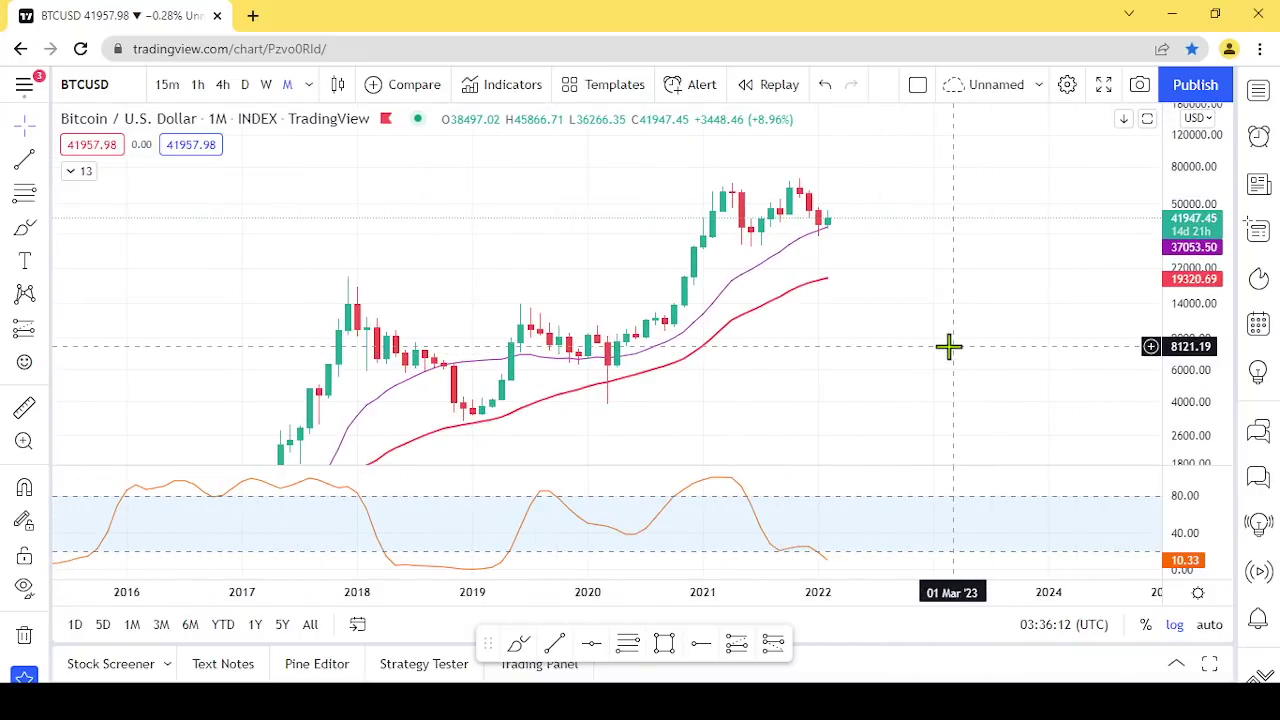